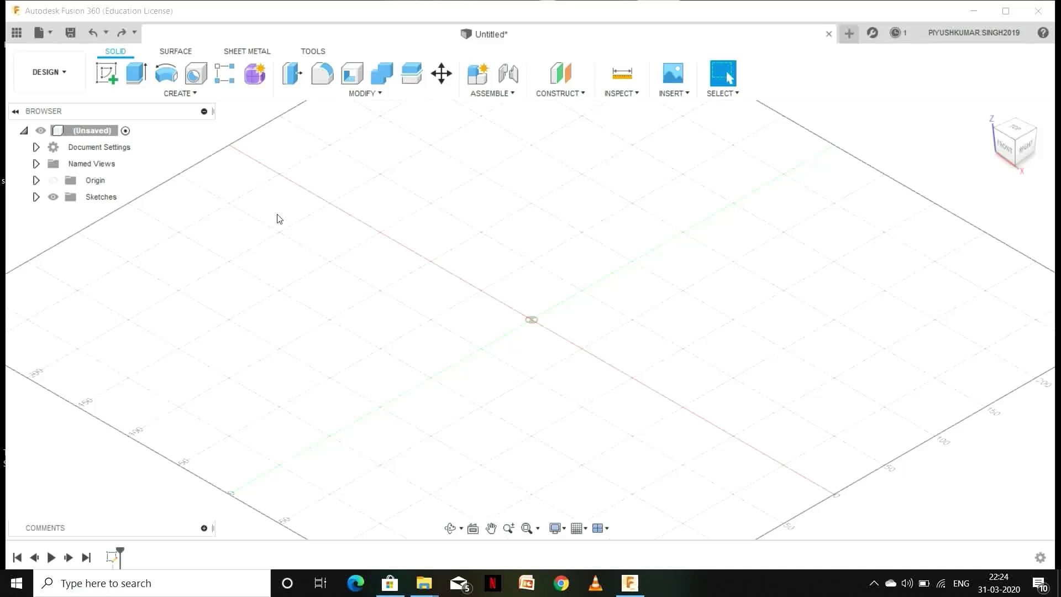
# Sketch a 25 mm diameter circle at the origin on the XZ front plane and finish the sketch
pyautogui.click(194, 93)
pyautogui.click(190, 126)
pyautogui.click(577, 315)
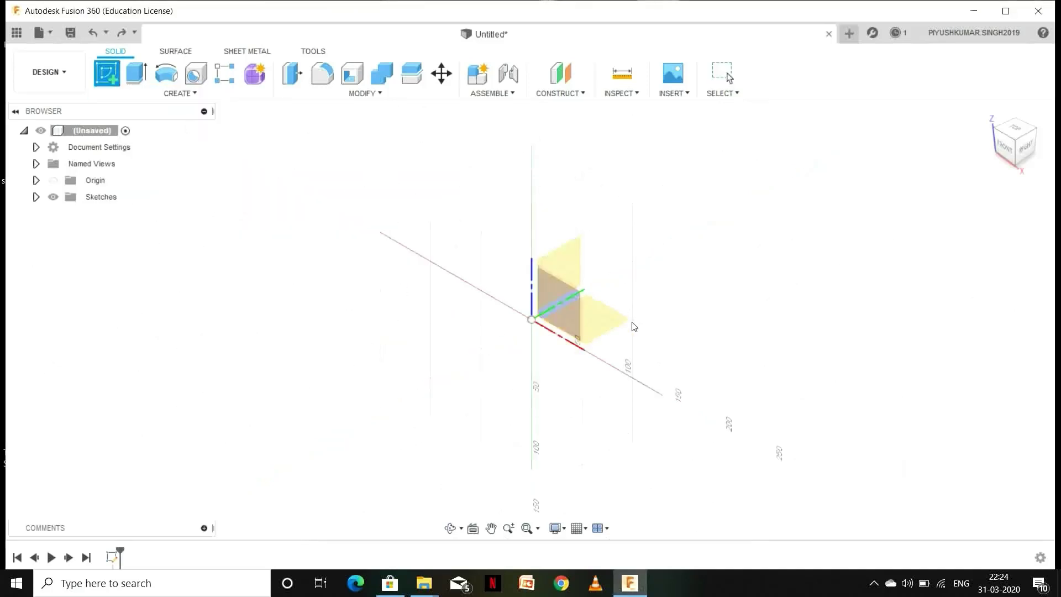
pyautogui.click(1004, 152)
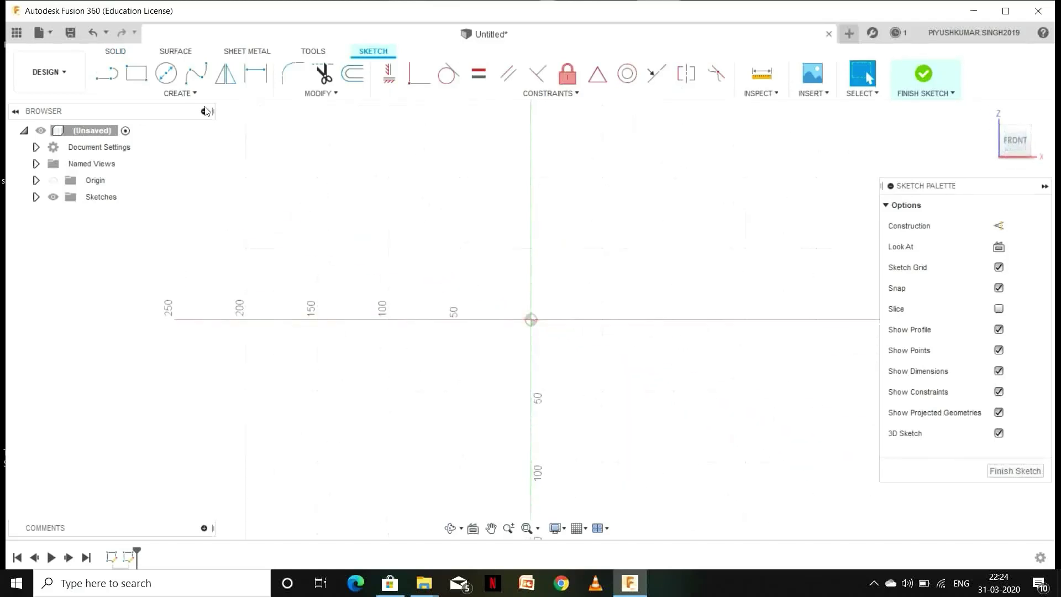
pyautogui.press('c')
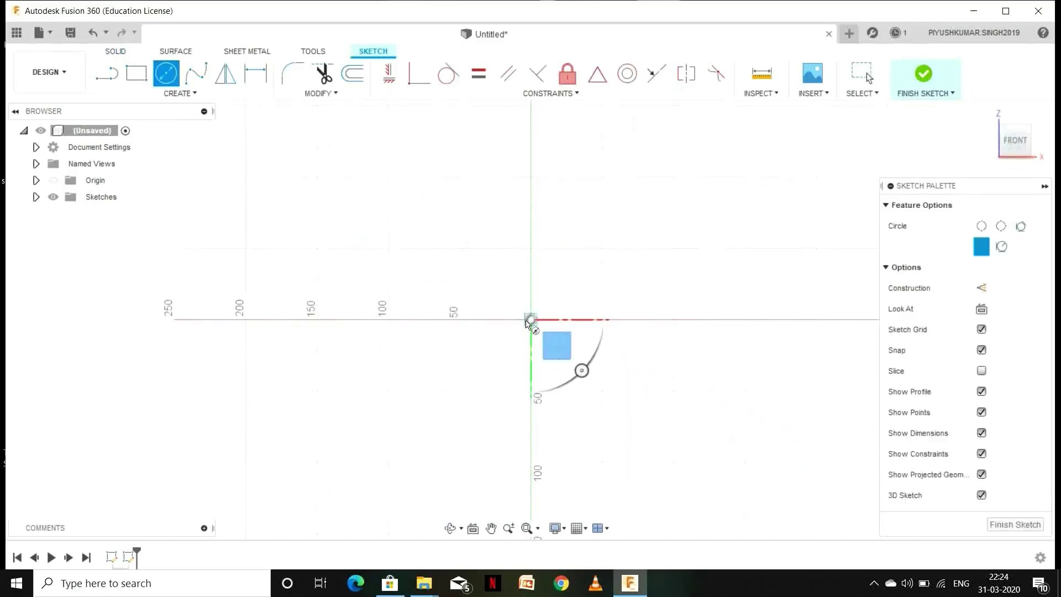
pyautogui.click(530, 320)
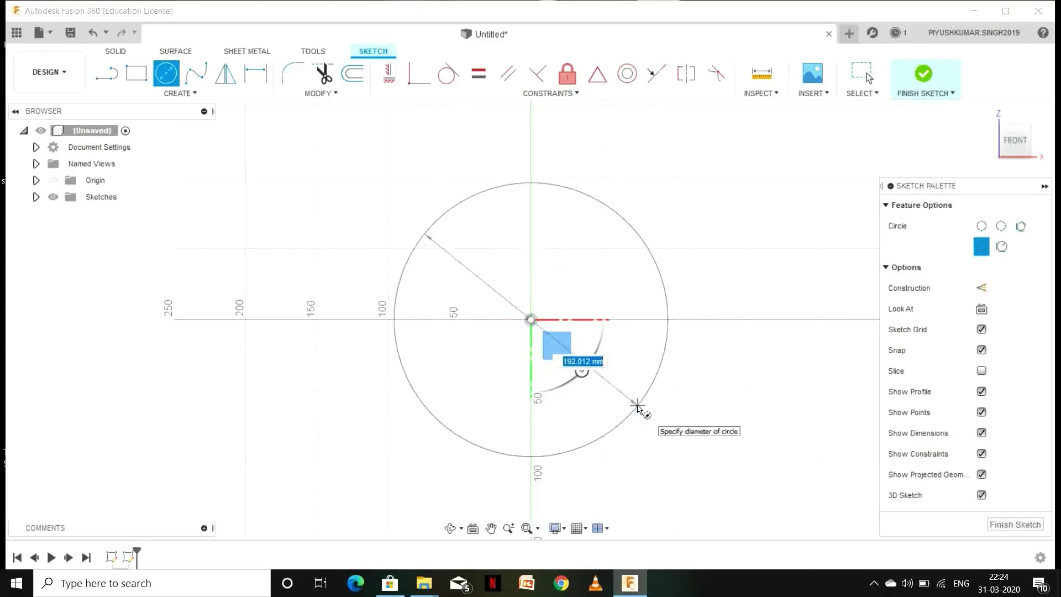
pyautogui.press('Return')
pyautogui.press('Escape')
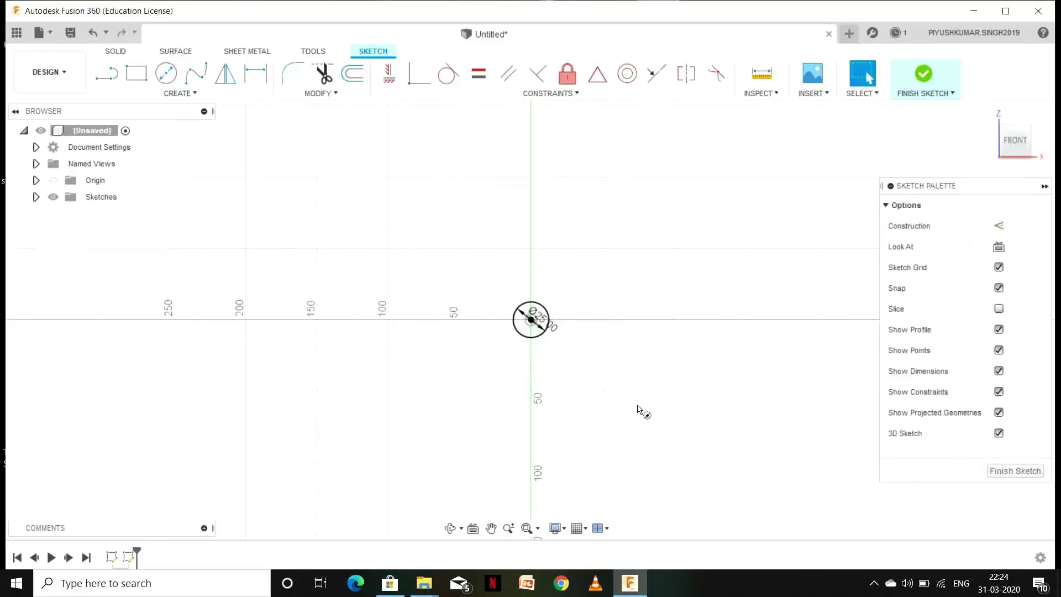
pyautogui.click(1015, 471)
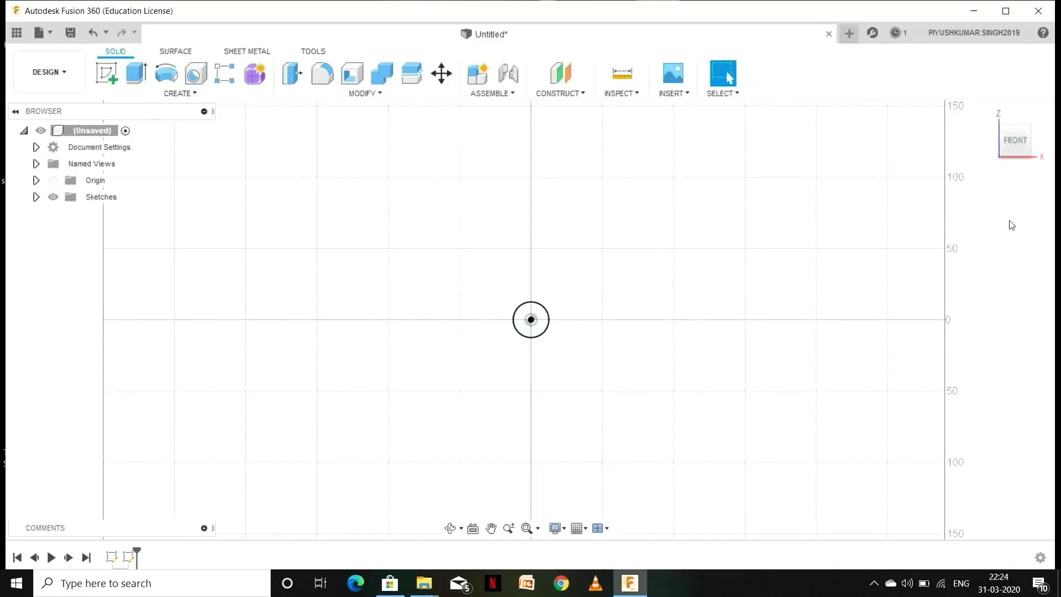
pyautogui.click(989, 114)
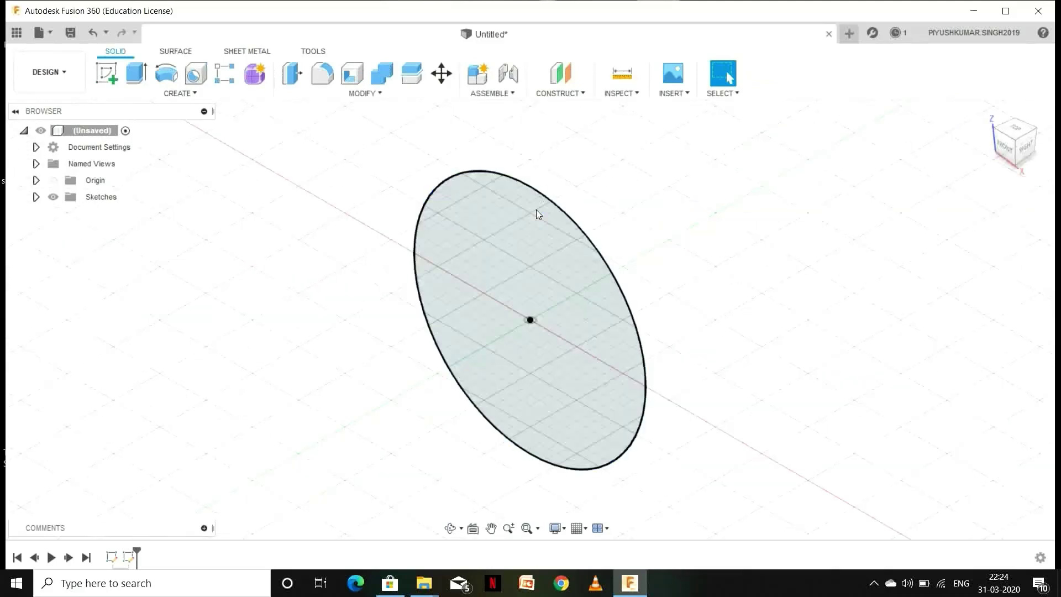
# Extrude the 25 mm circle profile 30 mm into a new solid cylinder
pyautogui.click(137, 83)
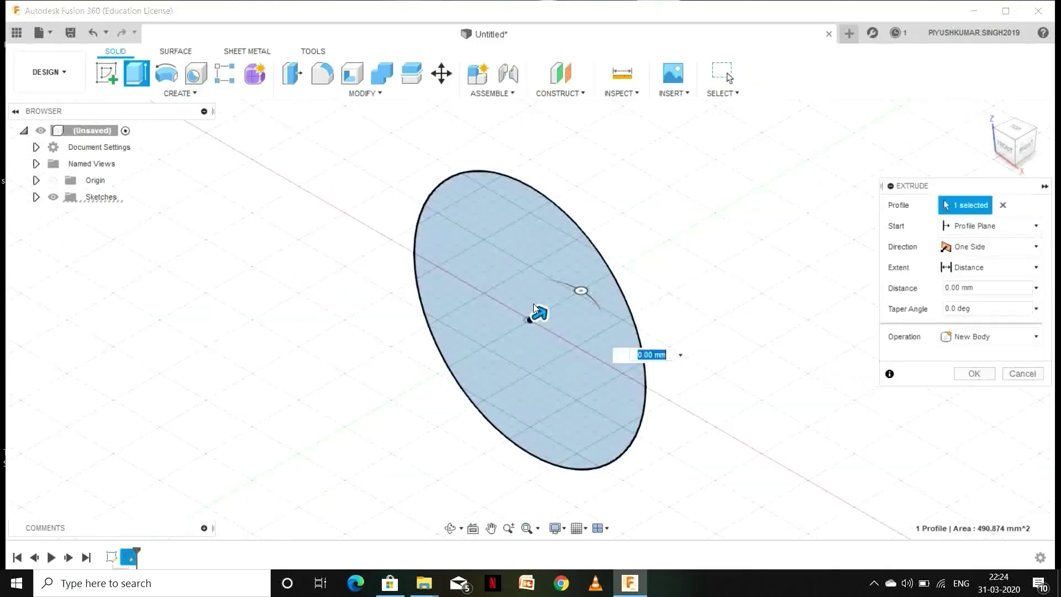
pyautogui.scroll(-3, 537, 316)
pyautogui.moveTo(541, 312); pyautogui.dragTo(652, 288)
pyautogui.write('30')
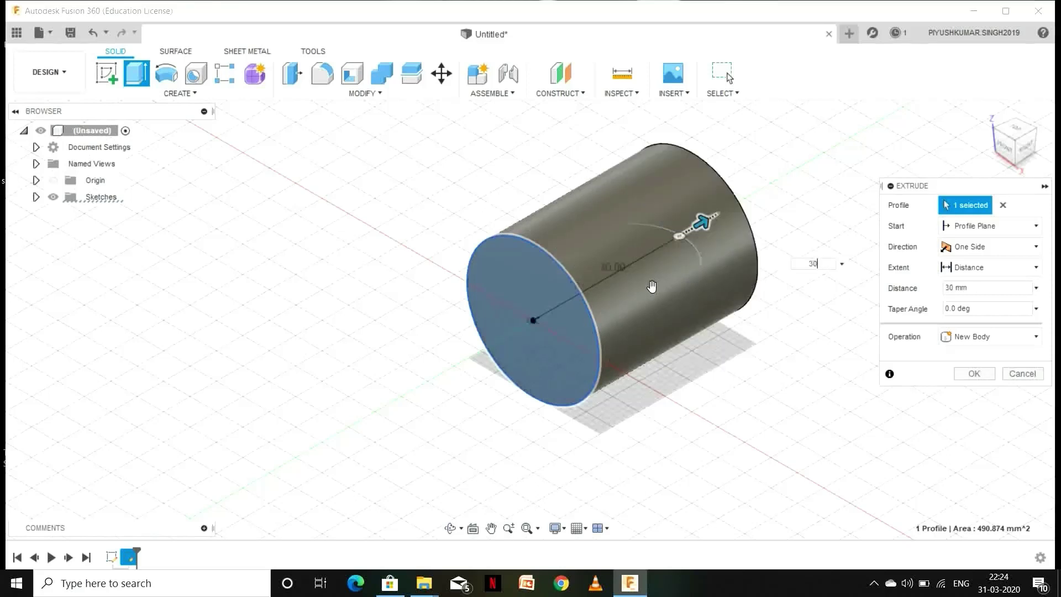
pyautogui.press('Return')
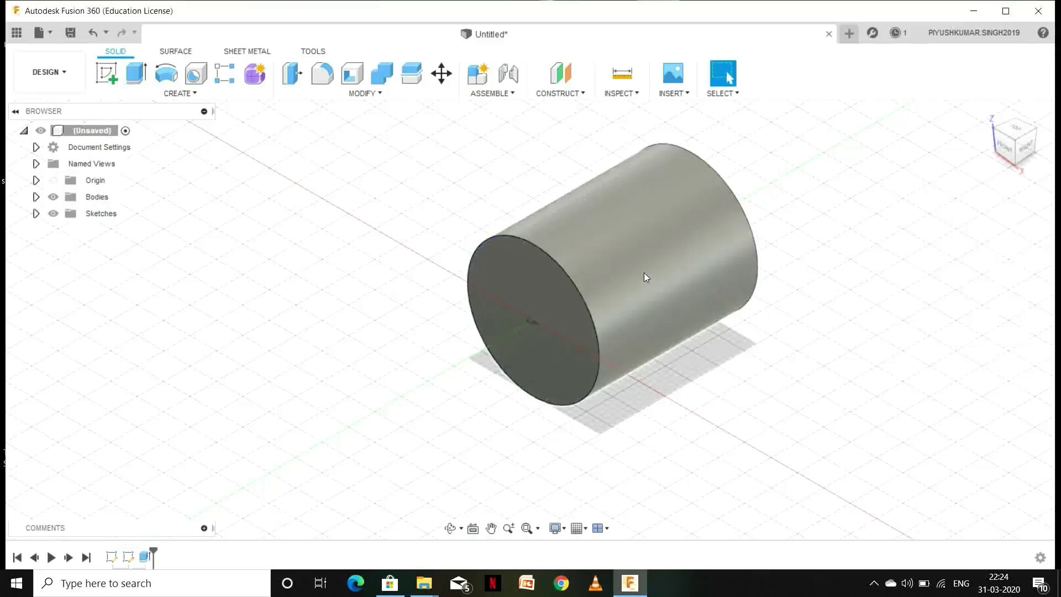
# Start a new sketch on the cylinder's front end face, viewed straight on
pyautogui.click(548, 300)
pyautogui.rightClick(549, 300)
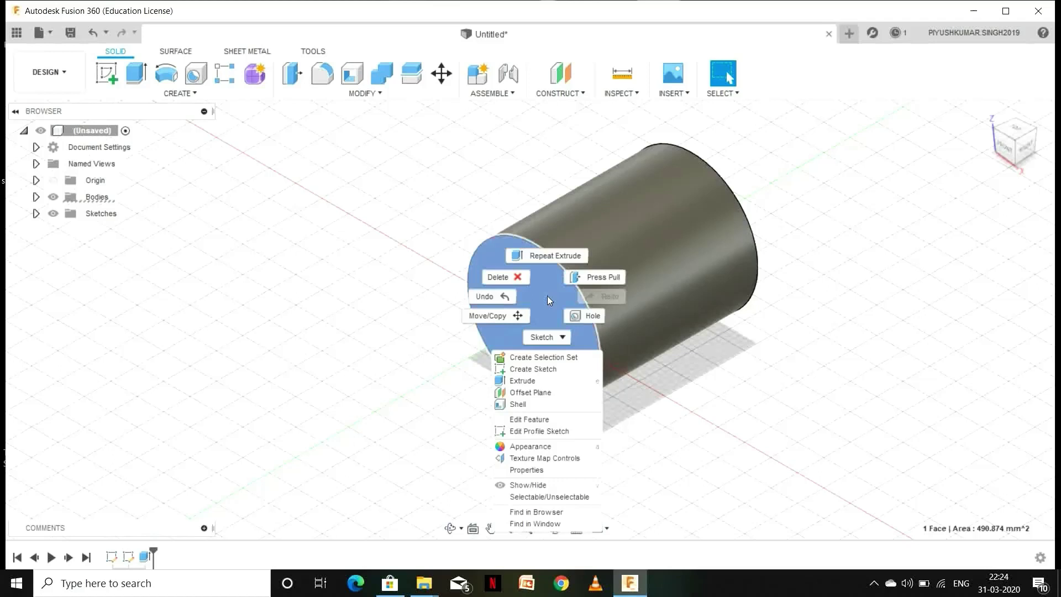
pyautogui.click(557, 368)
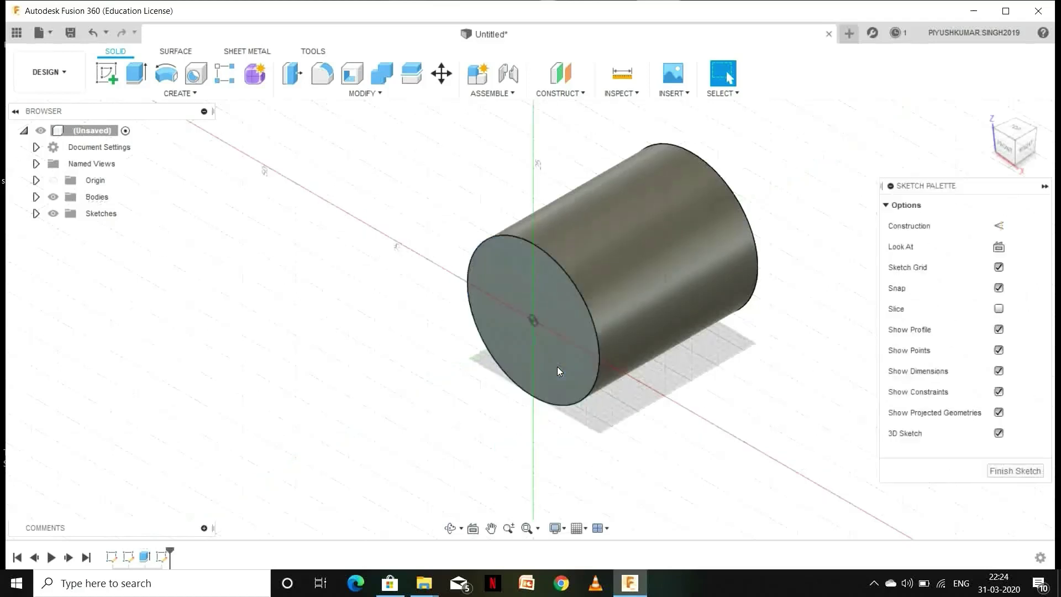
pyautogui.click(1007, 143)
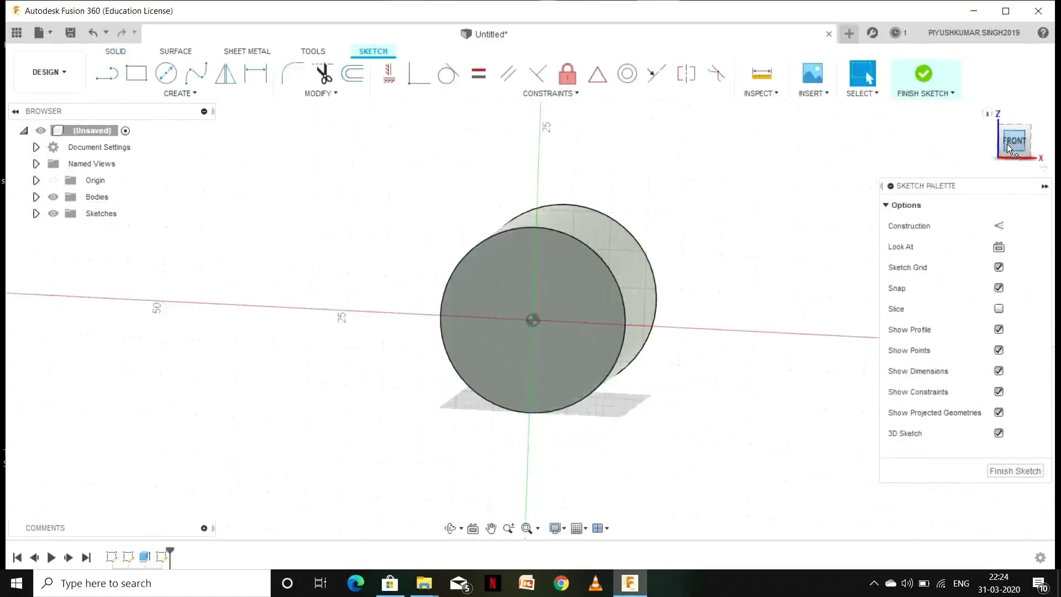
# Draw a 75 mm diameter circle centred on the origin
pyautogui.click(165, 73)
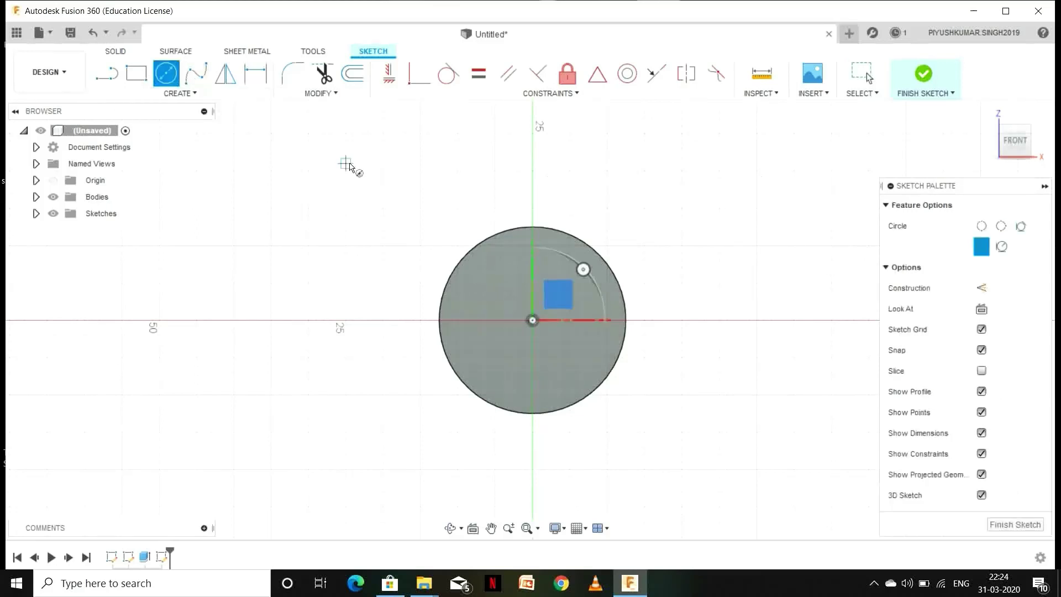
pyautogui.click(533, 321)
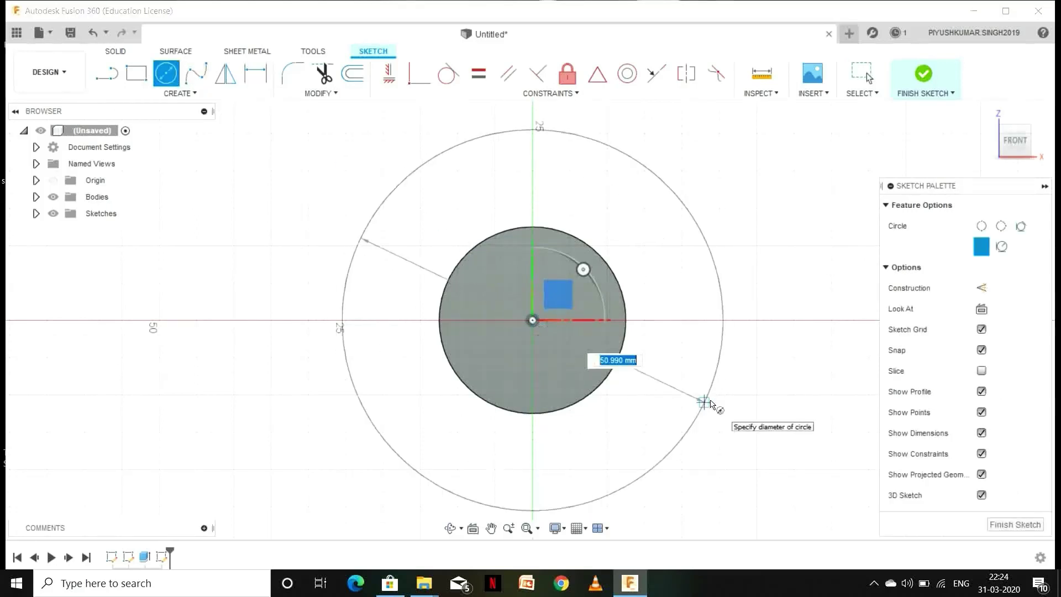
pyautogui.write('75')
pyautogui.press('Tab')
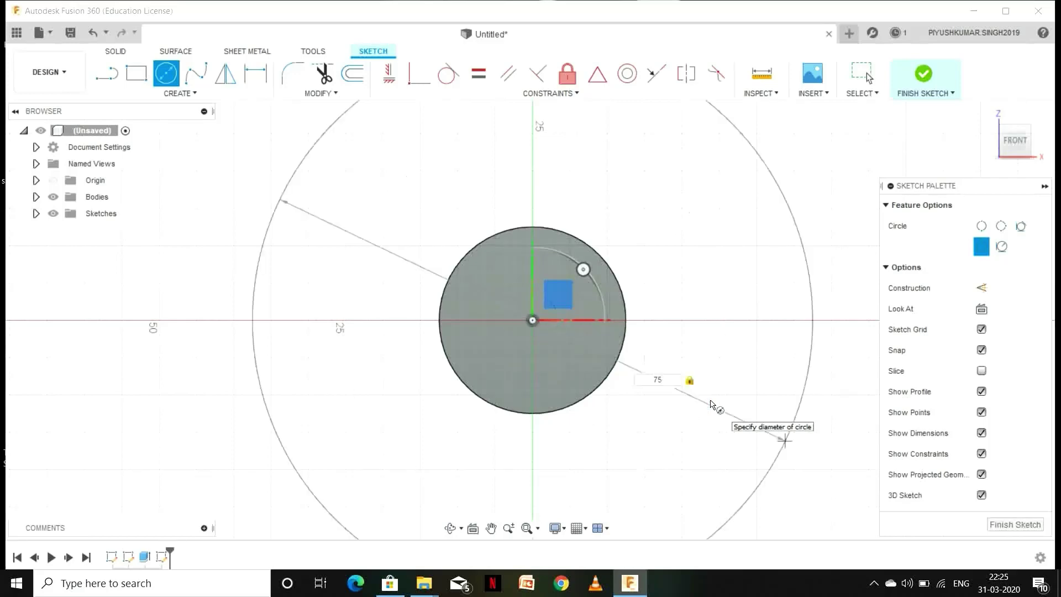
pyautogui.press('Return')
pyautogui.scroll(-3, 713, 406)
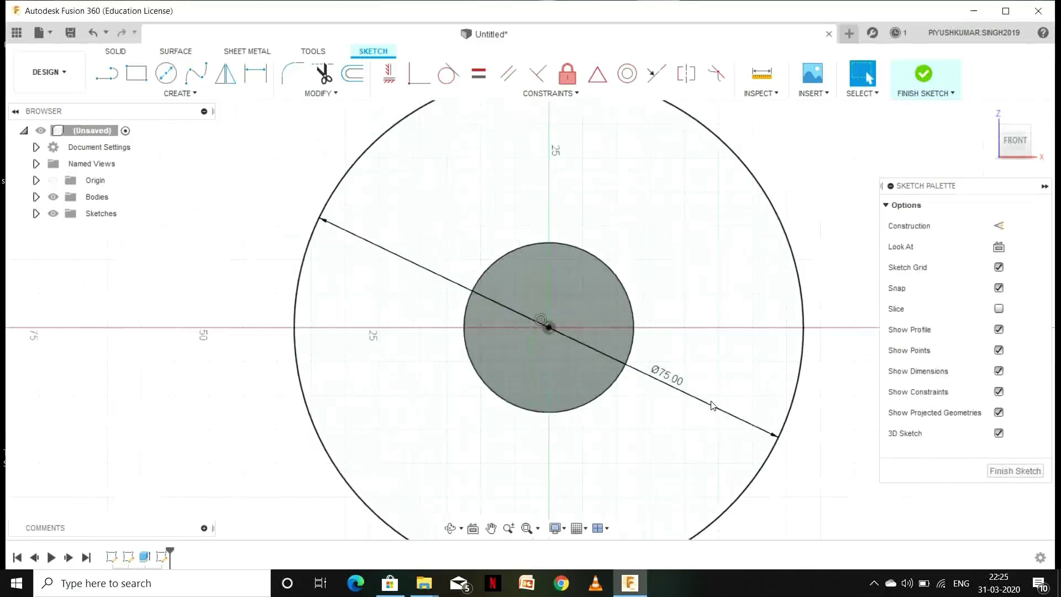
pyautogui.scroll(1, 540, 190)
# Draw horizontal and slanted construction lines from the centre to the outer circle
pyautogui.press('l')
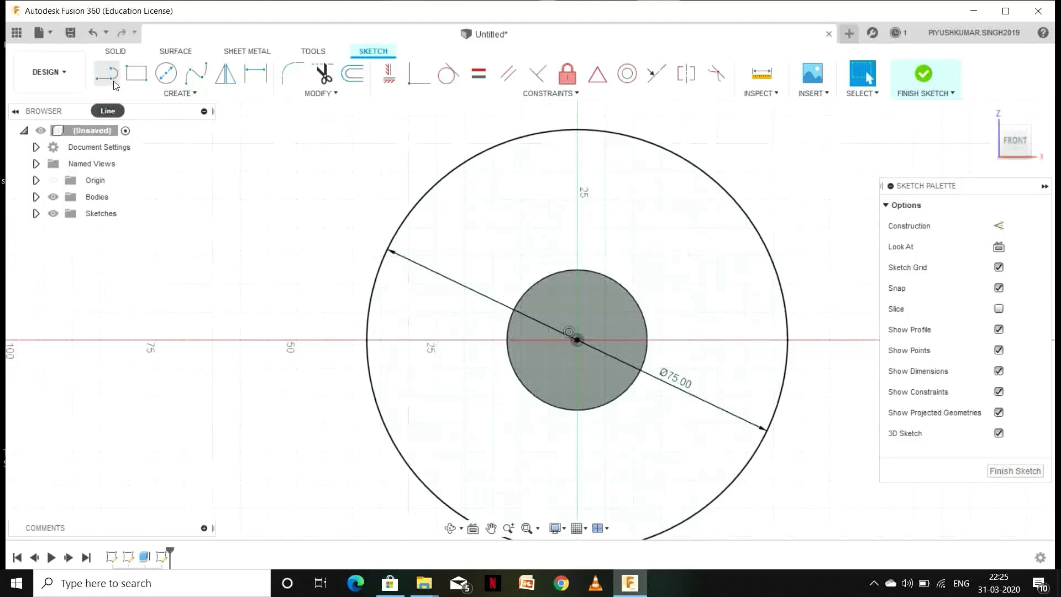
pyautogui.click(578, 341)
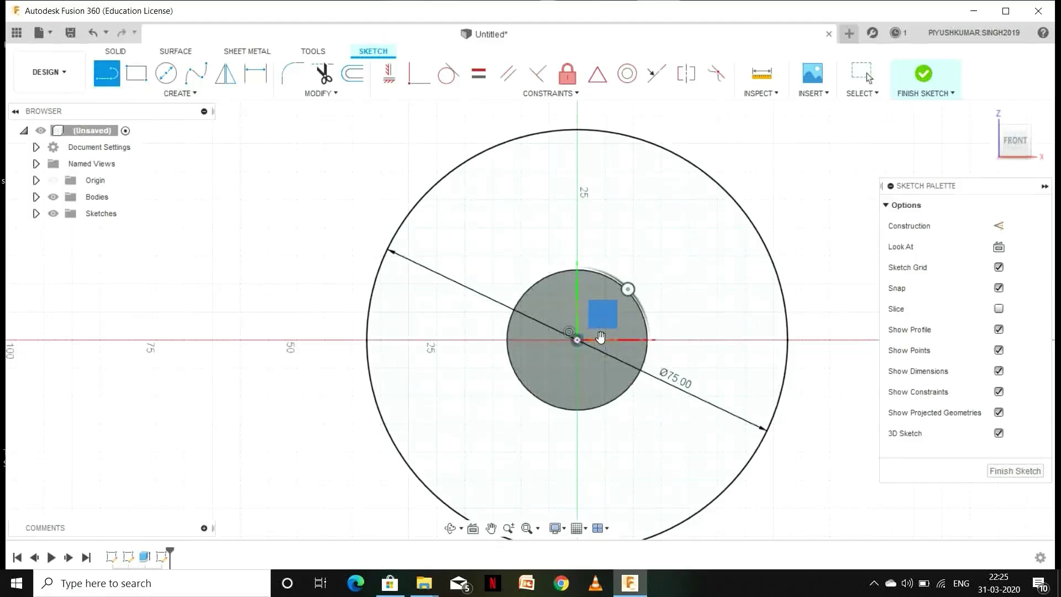
pyautogui.click(788, 345)
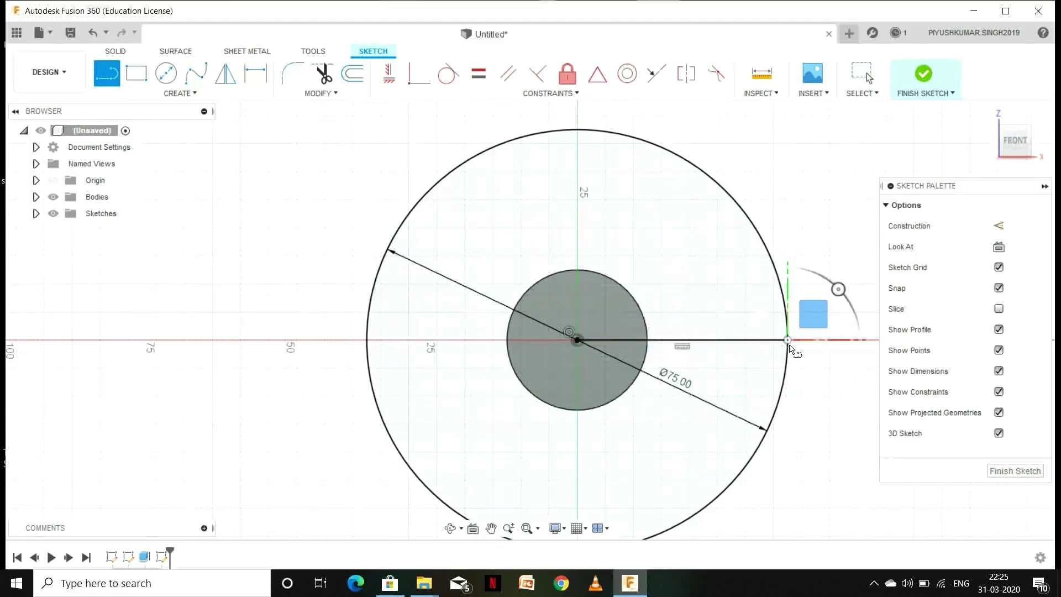
pyautogui.click(576, 337)
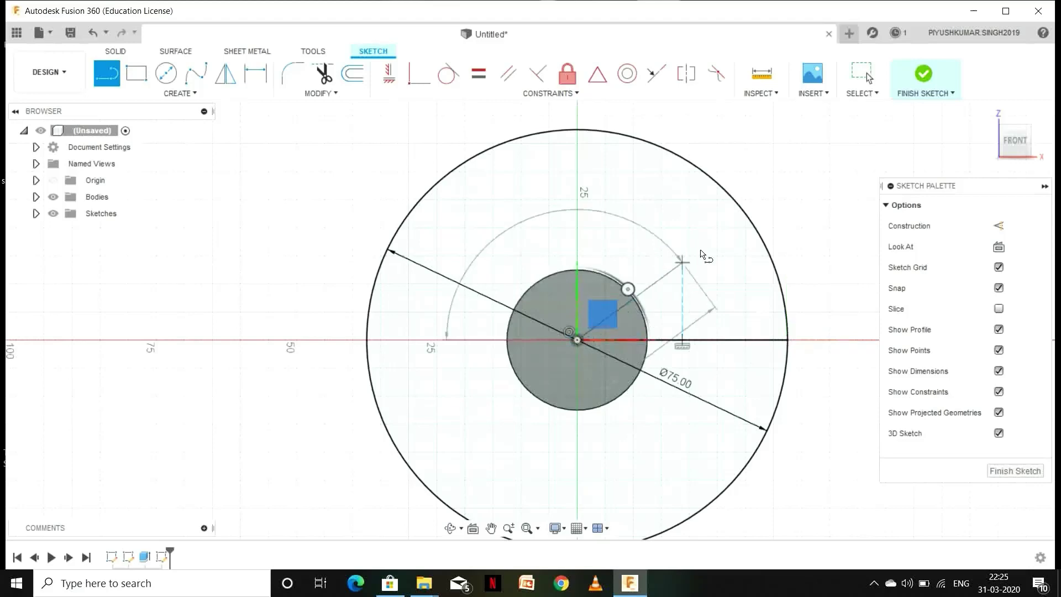
pyautogui.click(753, 224)
pyautogui.press('Escape')
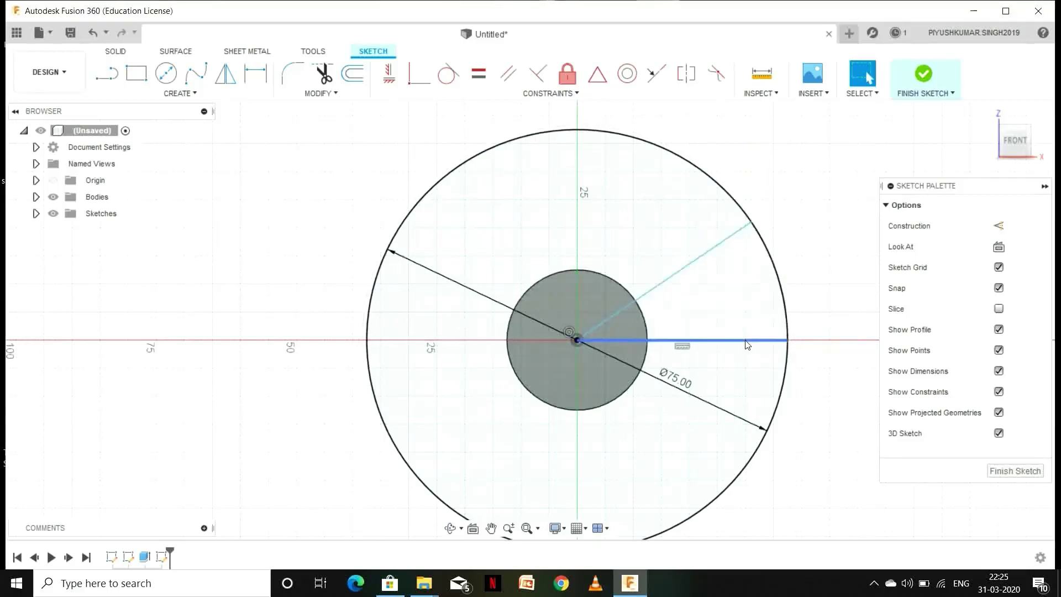
pyautogui.rightClick(747, 341)
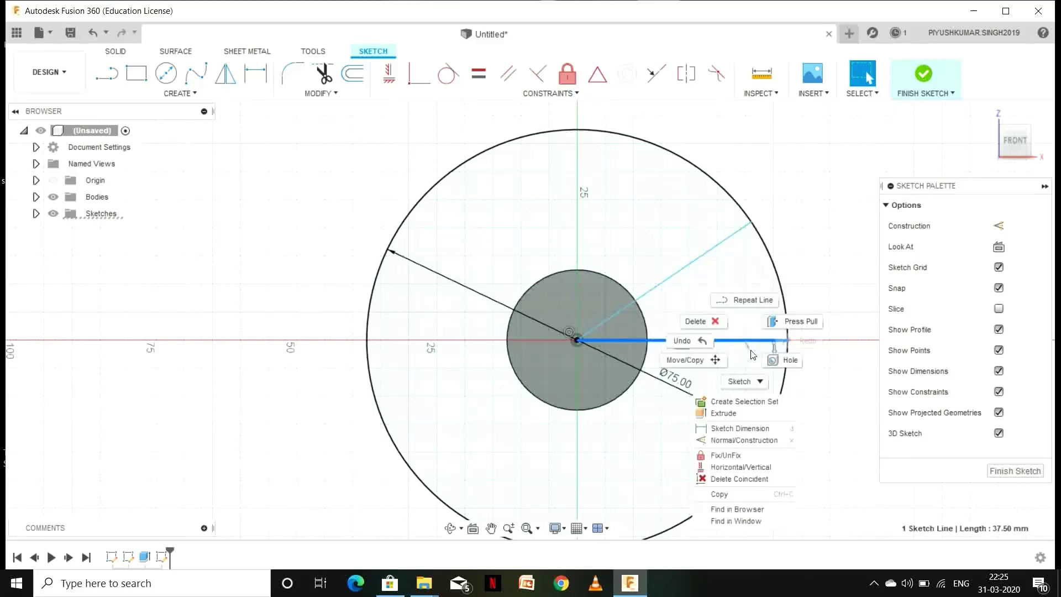
pyautogui.click(757, 440)
pyautogui.click(677, 280)
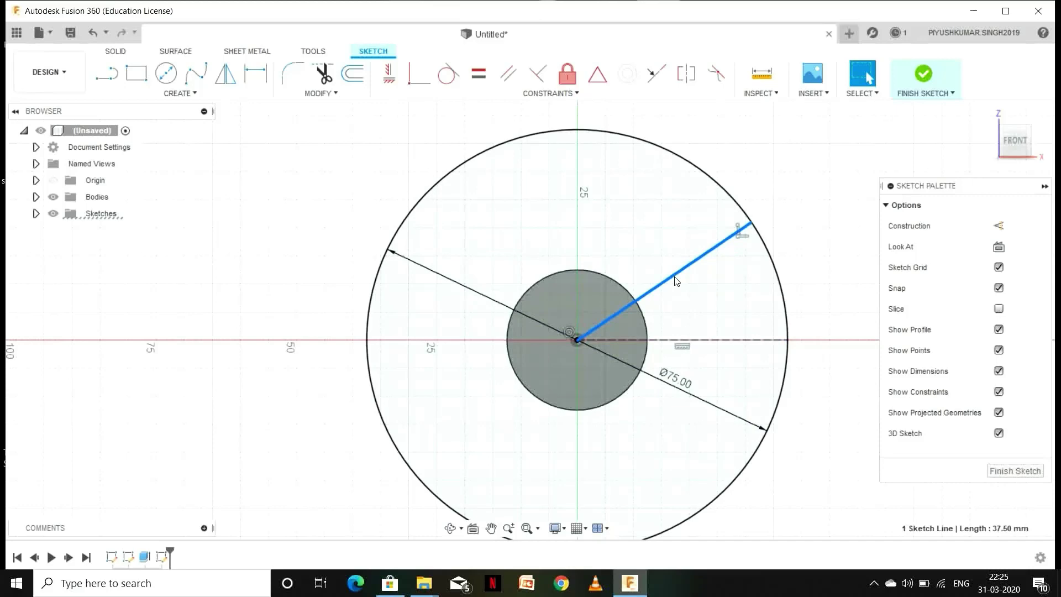
pyautogui.press('x')
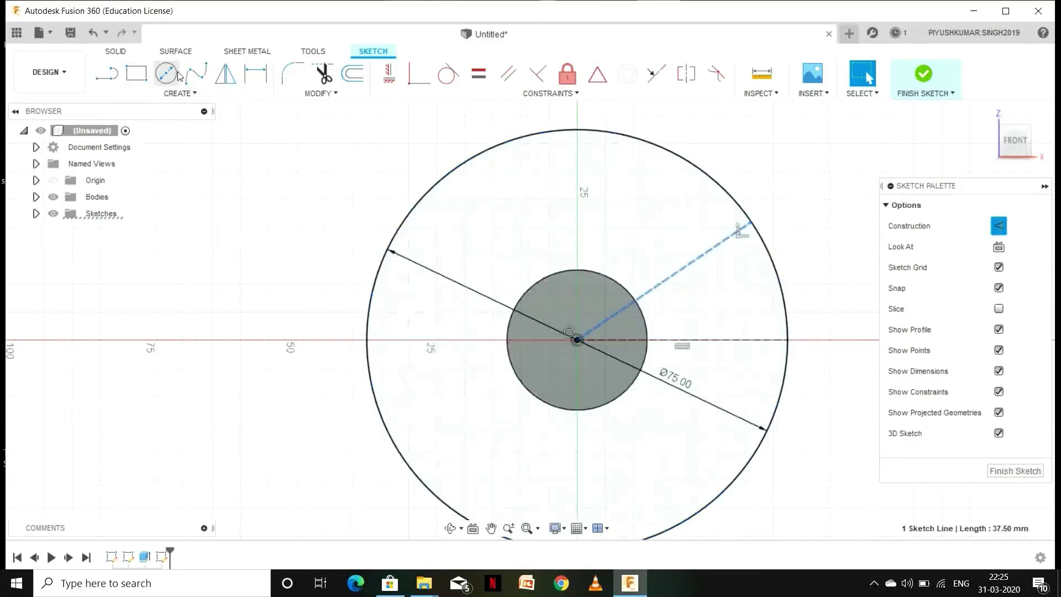
# Dimension the angle between the two construction lines to 30°
pyautogui.click(256, 73)
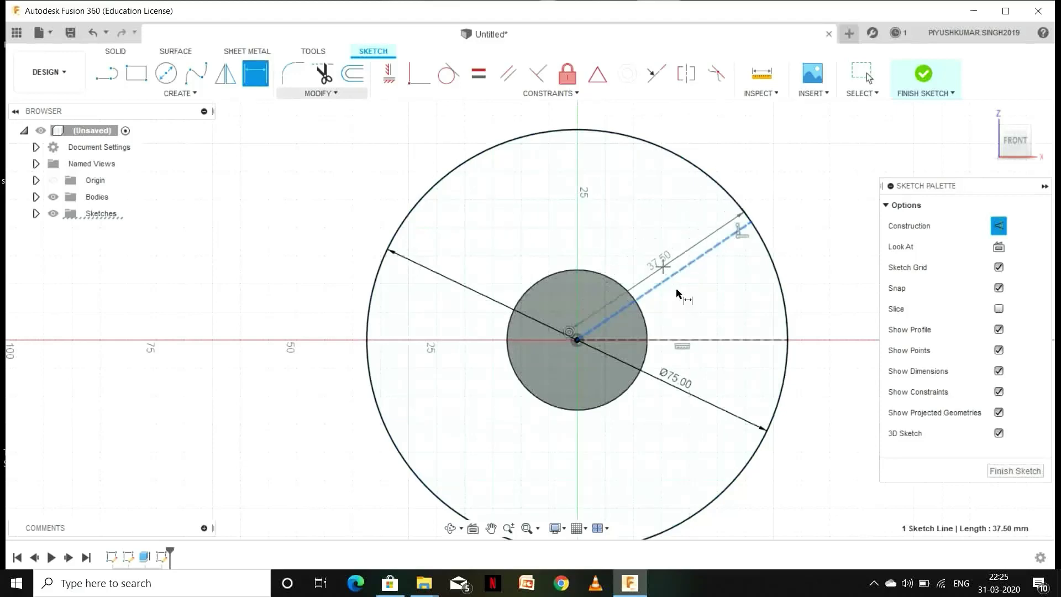
pyautogui.click(707, 340)
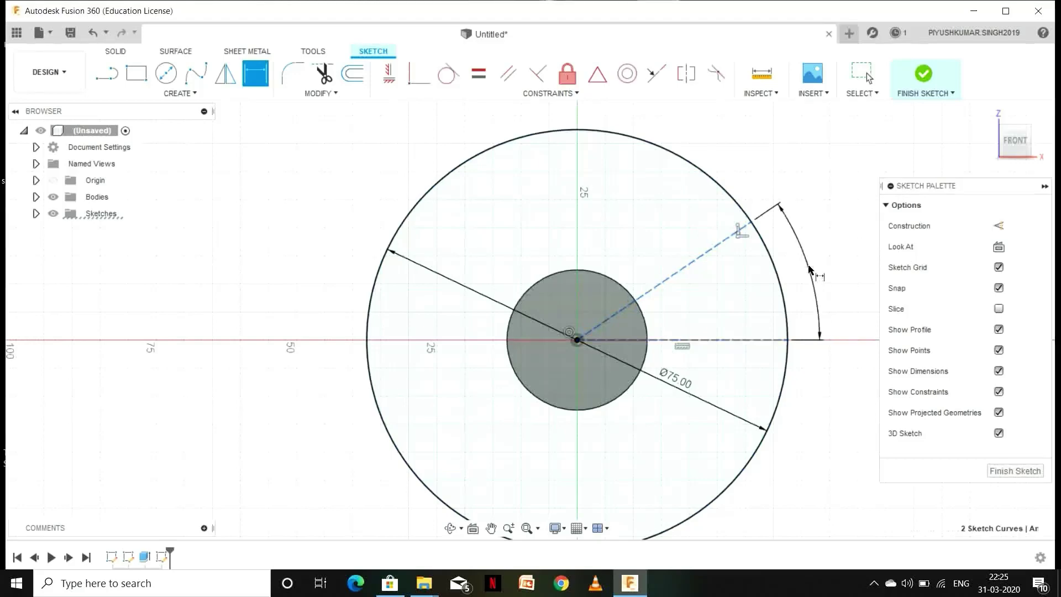
pyautogui.click(808, 269)
pyautogui.write('30')
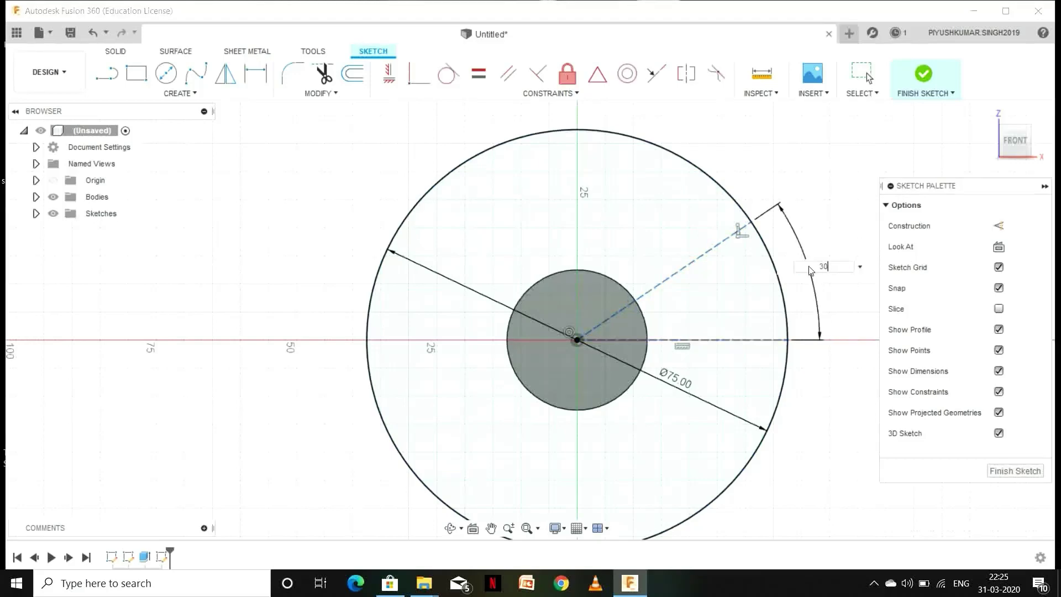
pyautogui.press('Return')
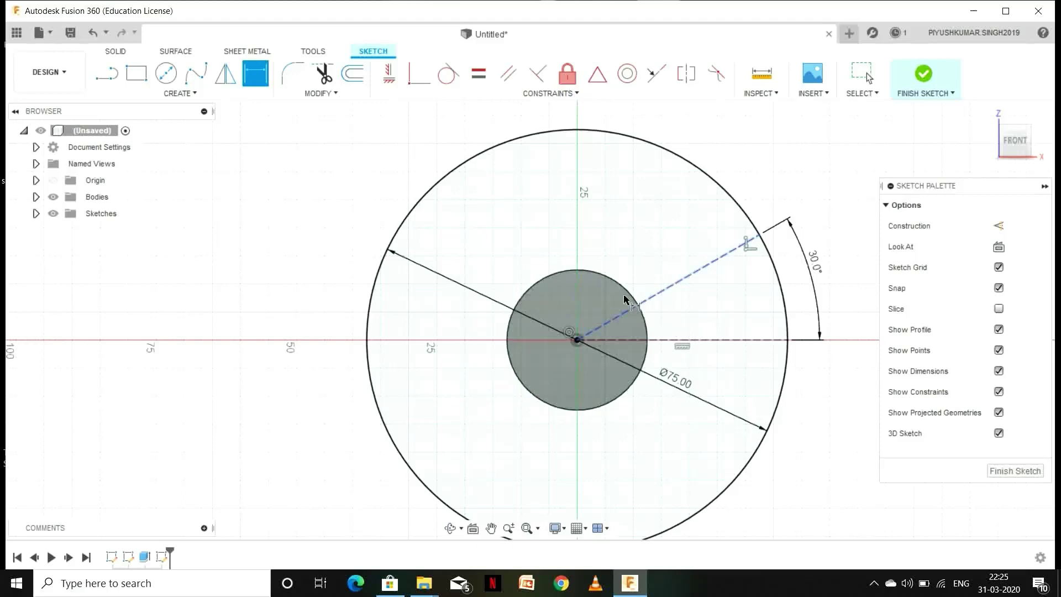
pyautogui.click(107, 73)
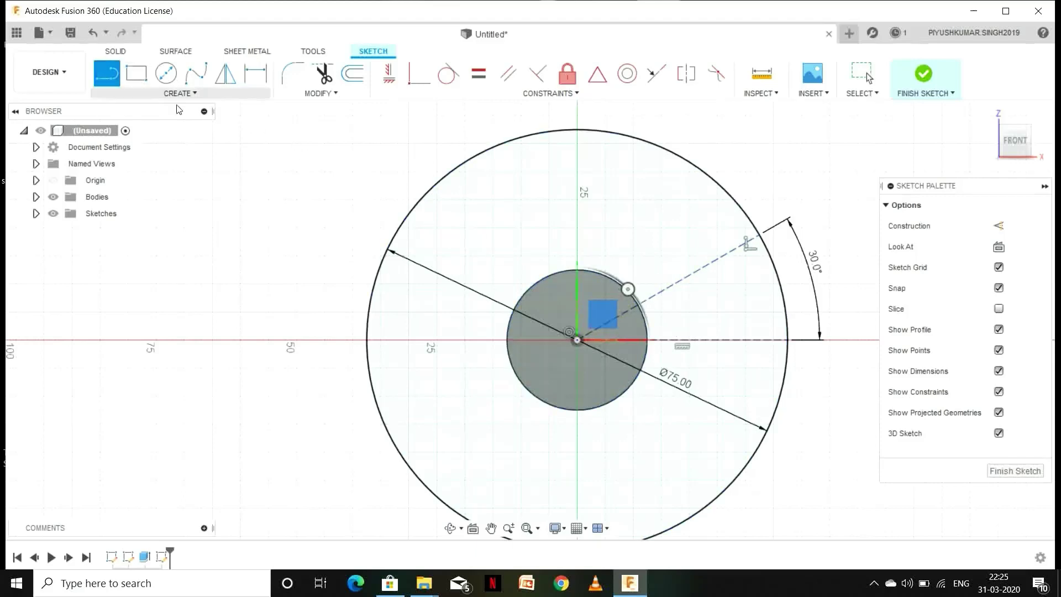
# Draw two lines from the hub circle out to the outer circle beside the 30° line
pyautogui.click(643, 317)
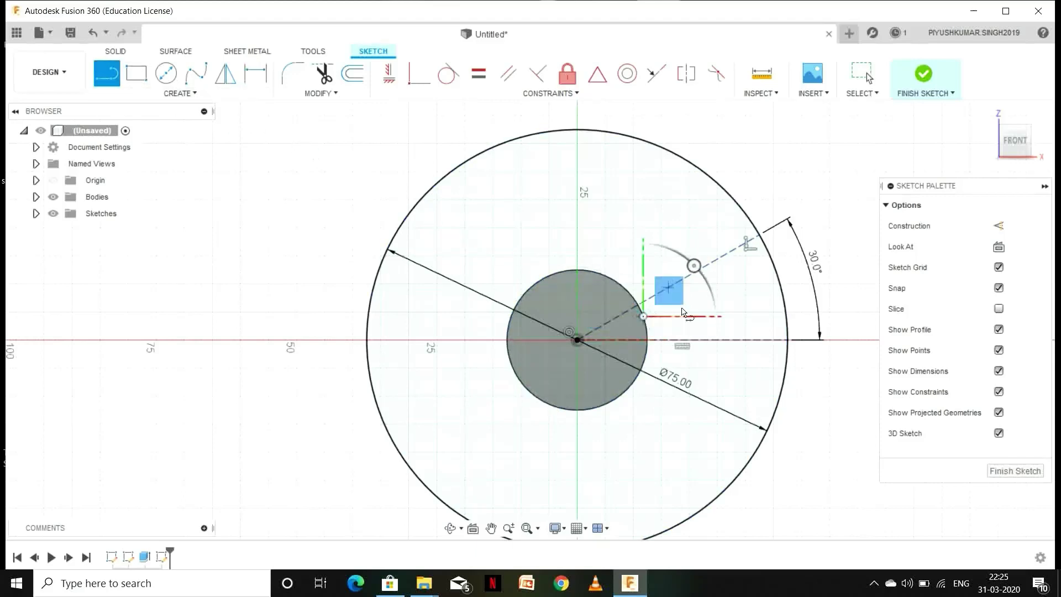
pyautogui.click(772, 261)
pyautogui.click(624, 288)
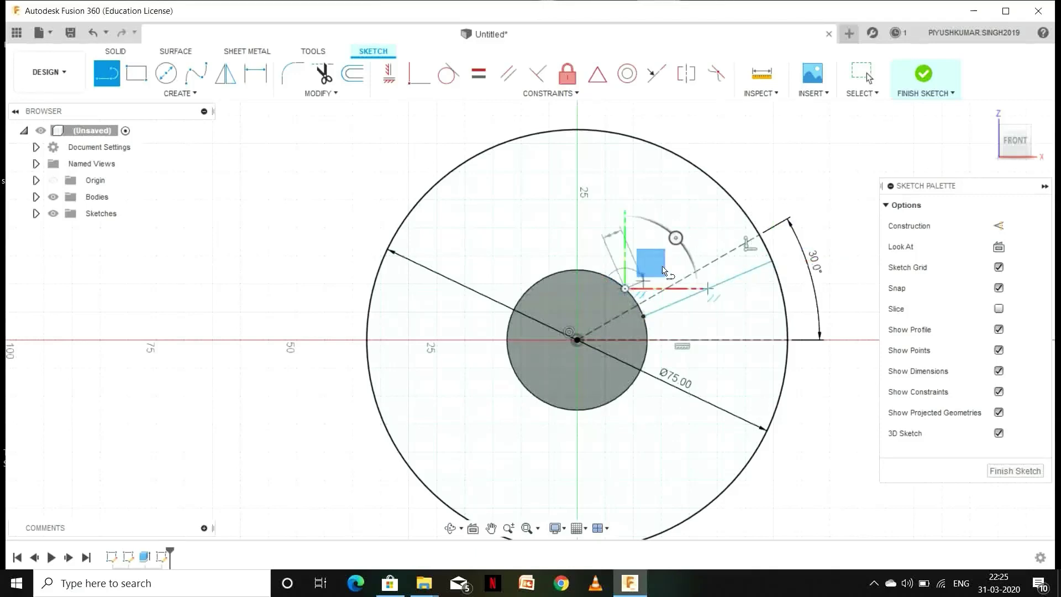
pyautogui.click(723, 191)
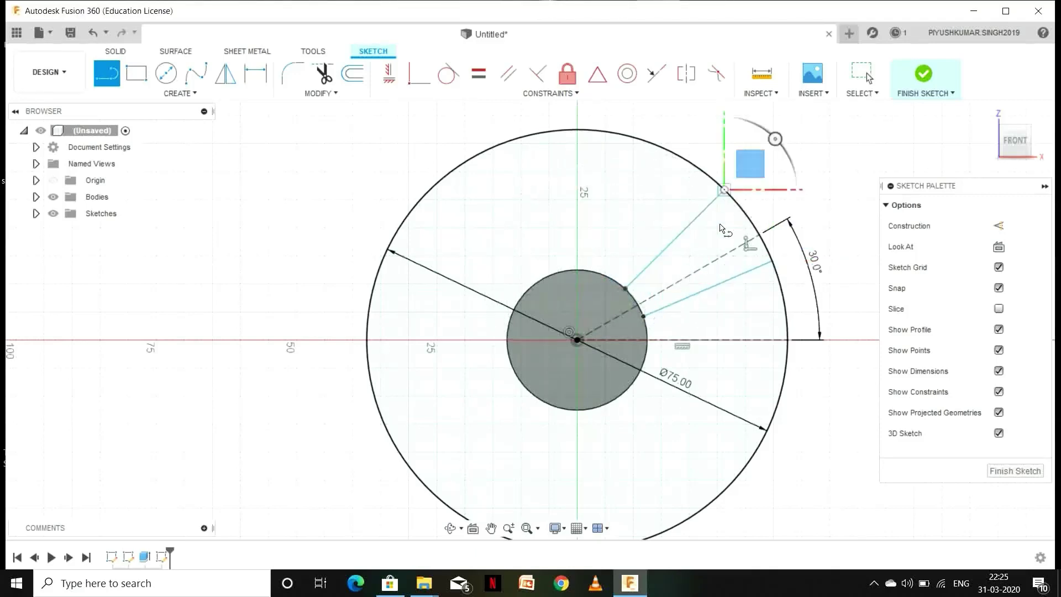
pyautogui.press('Escape')
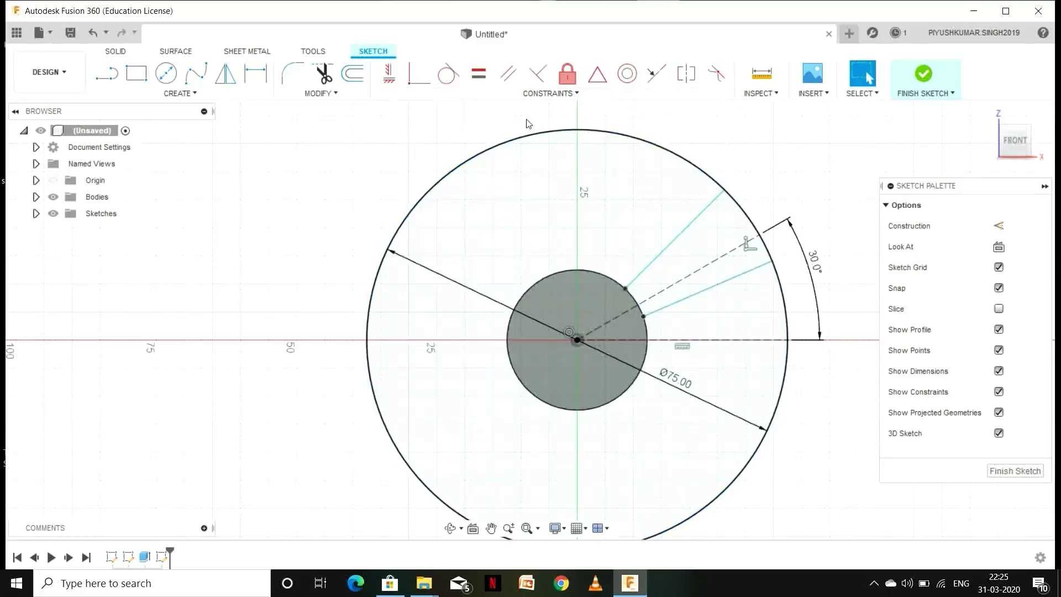
# Constrain the two blade lines to be equal in length and parallel
pyautogui.click(486, 76)
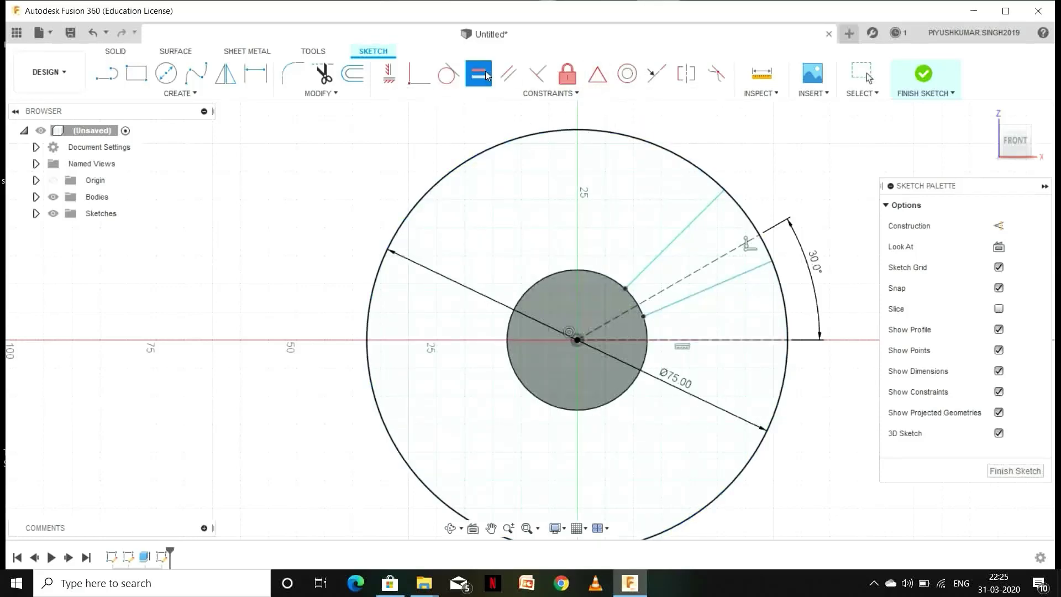
pyautogui.click(660, 254)
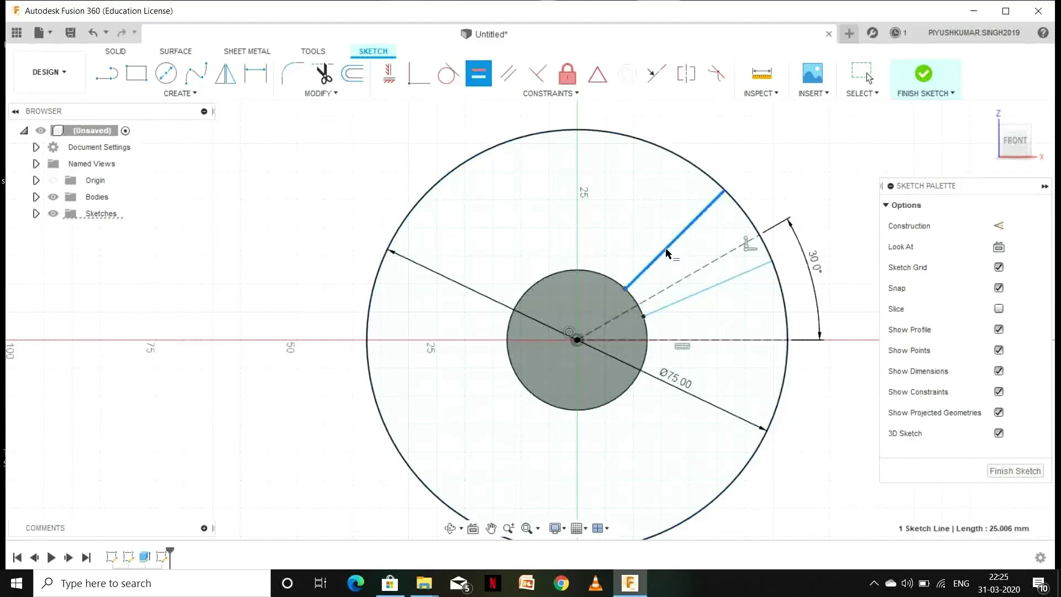
pyautogui.click(701, 299)
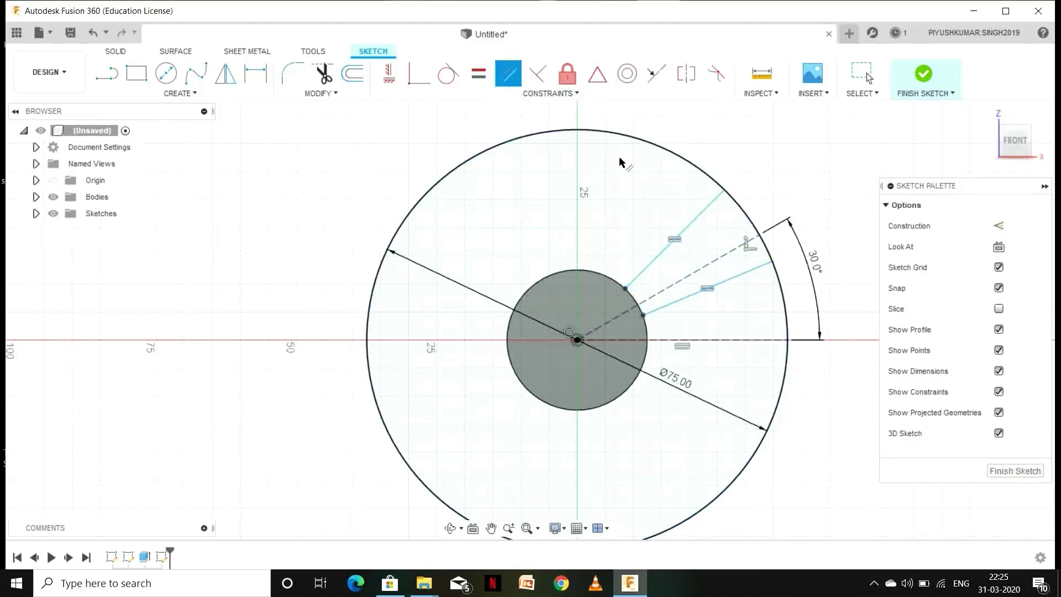
pyautogui.click(675, 228)
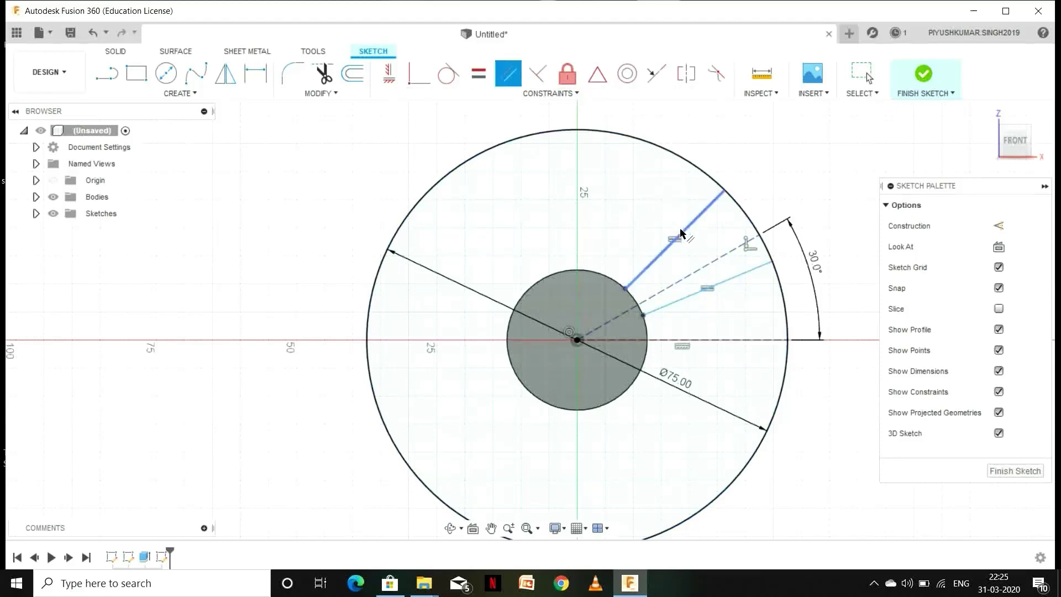
pyautogui.click(698, 296)
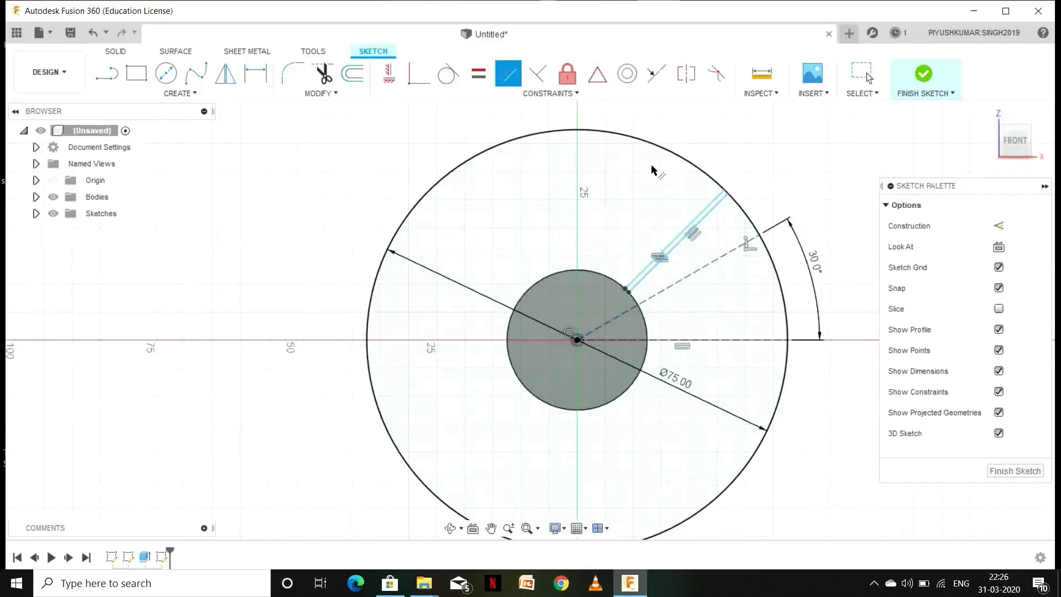
# Make the lines' outer endpoints symmetric about the 30° construction line
pyautogui.click(686, 73)
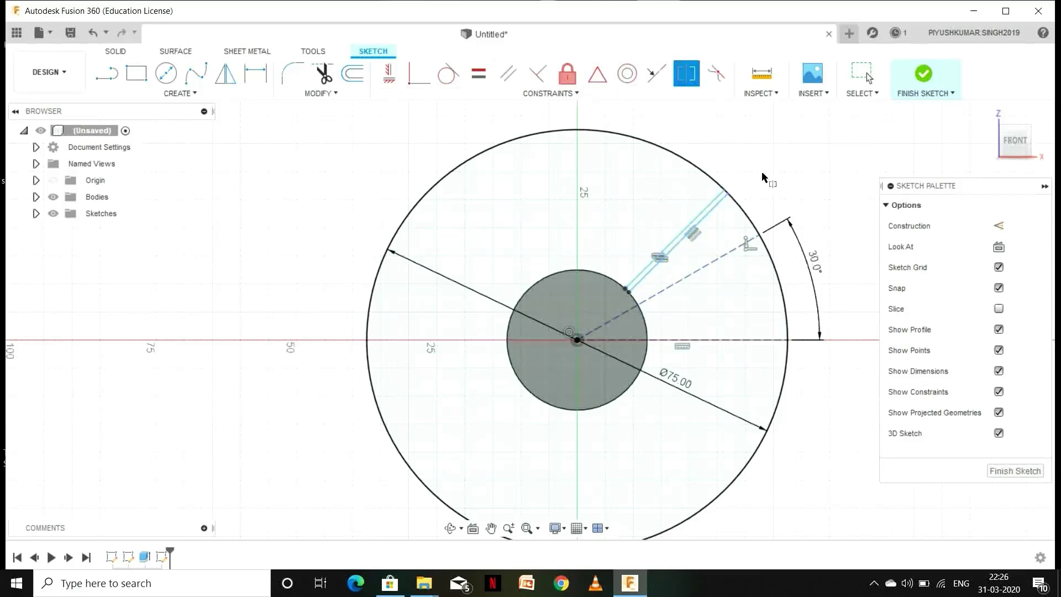
pyautogui.scroll(5, 721, 173)
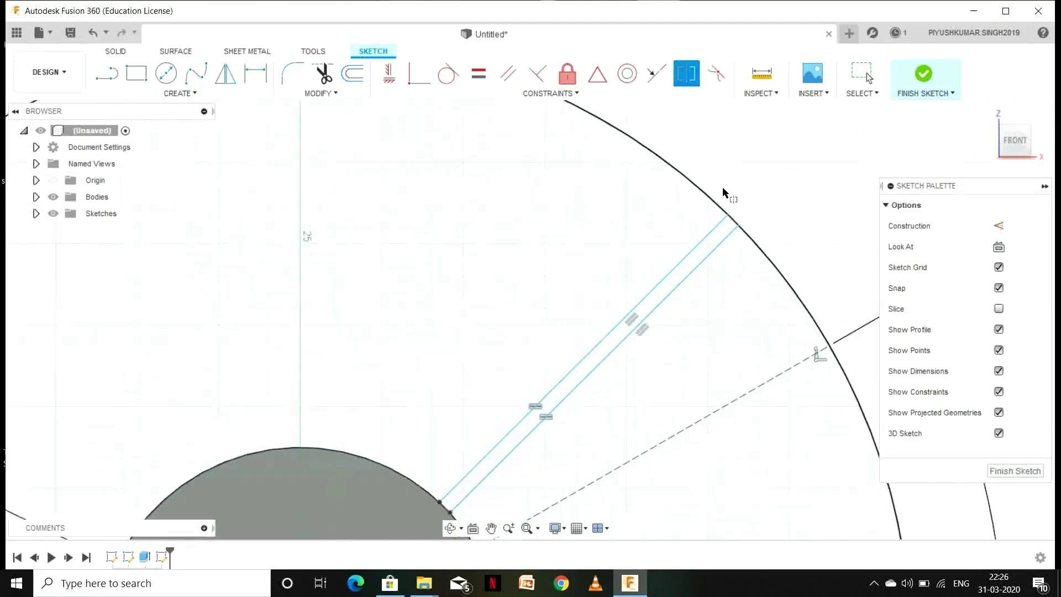
pyautogui.click(728, 216)
pyautogui.click(739, 225)
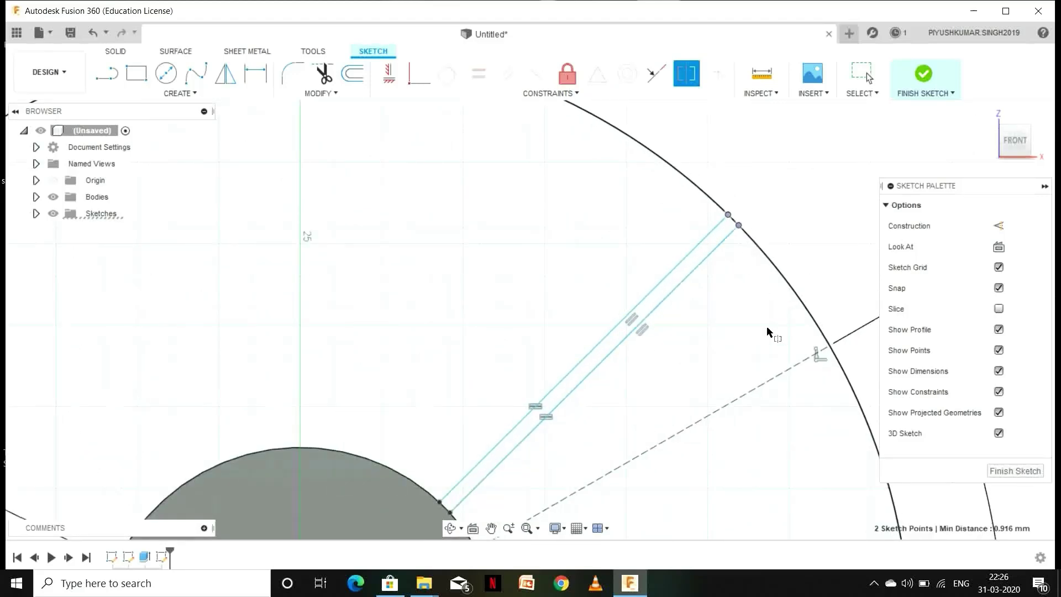
pyautogui.click(781, 372)
pyautogui.scroll(-3, 780, 377)
pyautogui.scroll(-5, 718, 445)
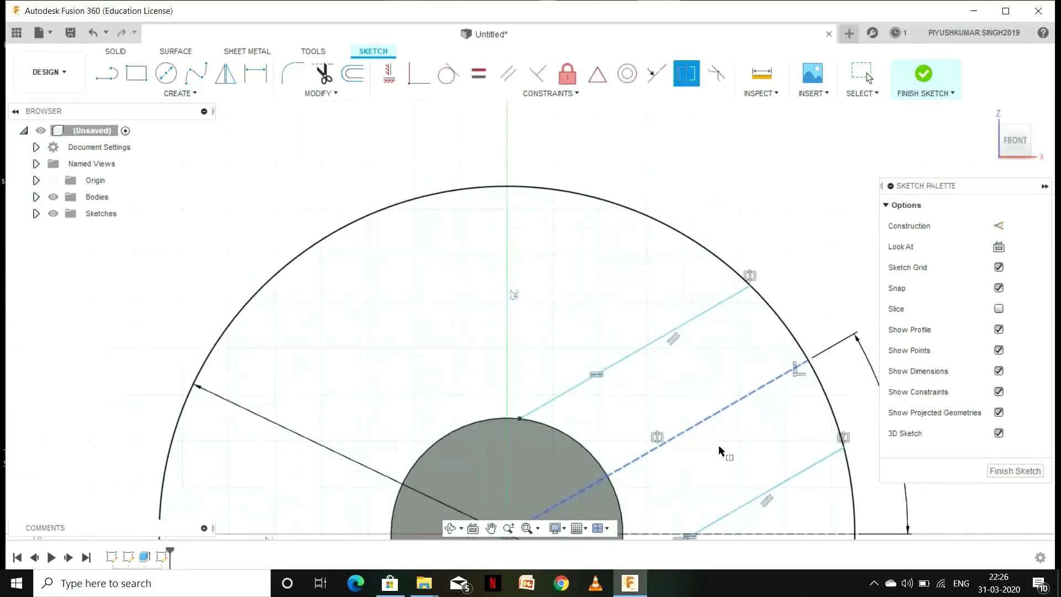
pyautogui.click(491, 530)
pyautogui.moveTo(701, 462); pyautogui.dragTo(610, 310)
pyautogui.scroll(2, 610, 306)
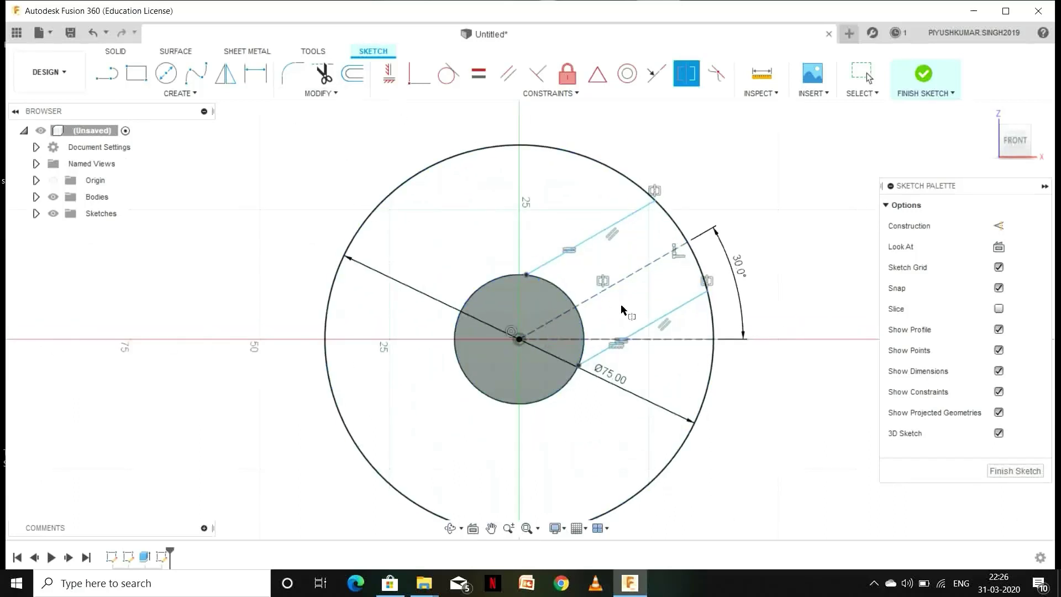
# Dimension the gap between the parallel blade lines to 1 mm, then finish the sketch
pyautogui.press('d')
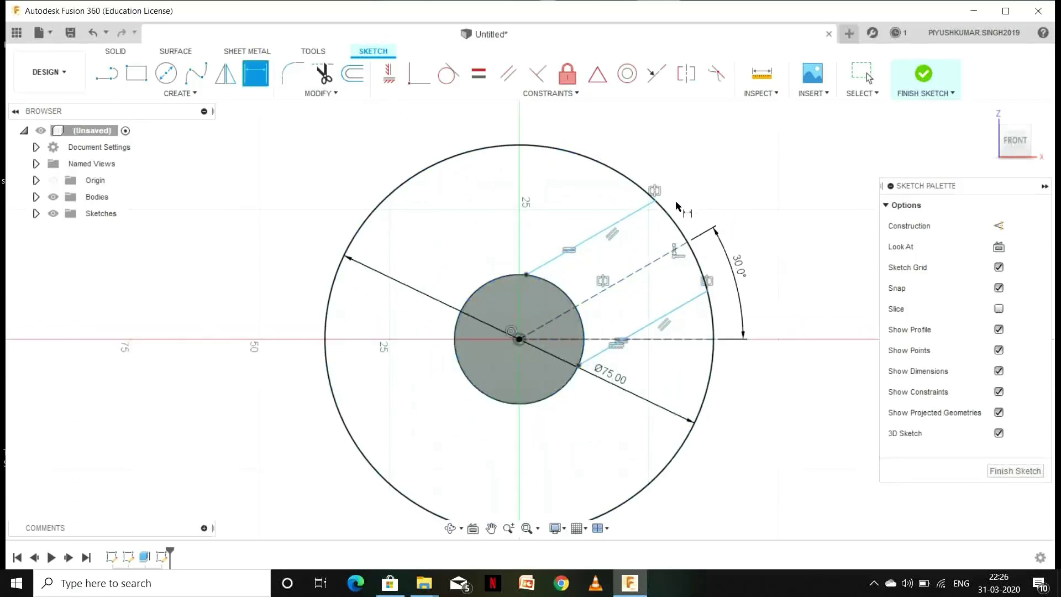
pyautogui.click(632, 213)
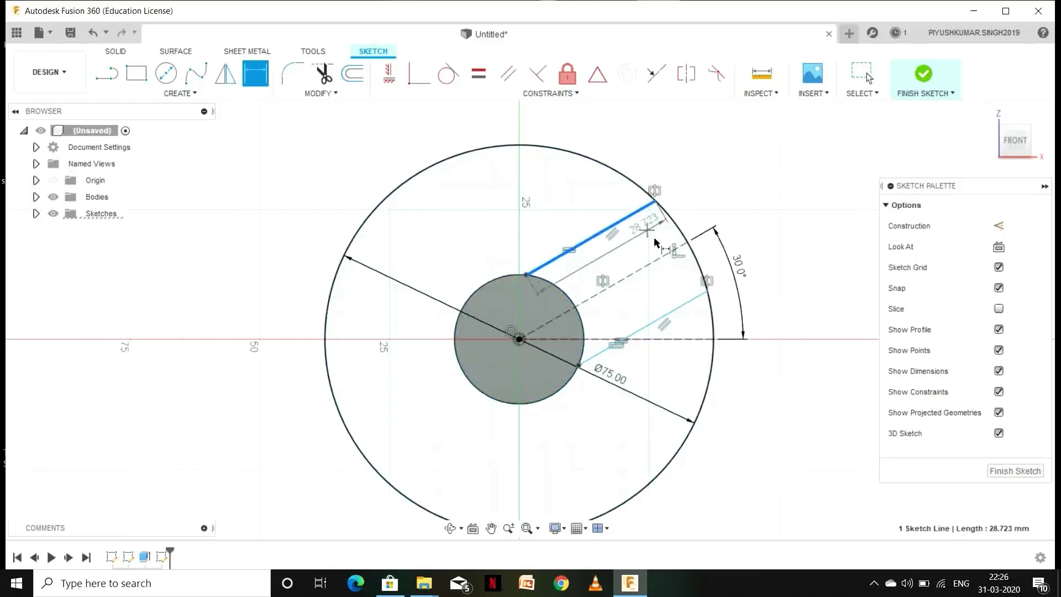
pyautogui.click(685, 302)
pyautogui.click(752, 209)
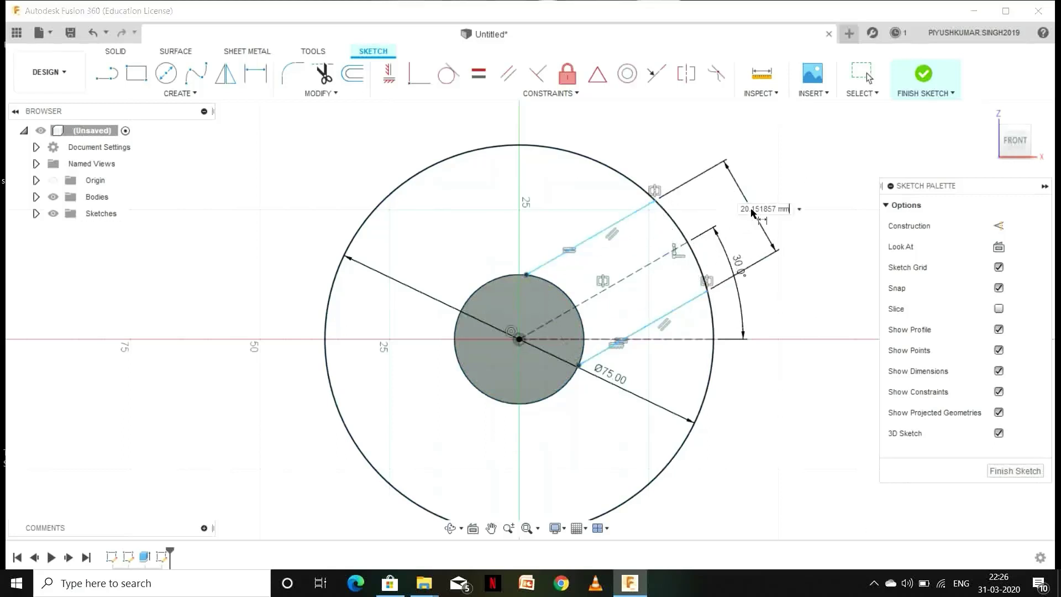
pyautogui.write('1')
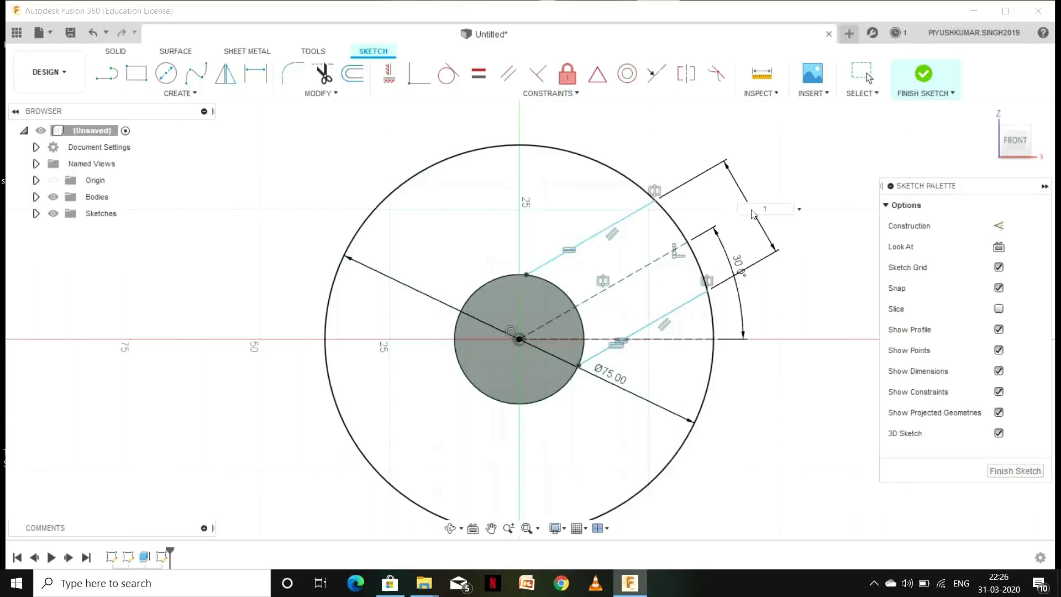
pyautogui.press('Return')
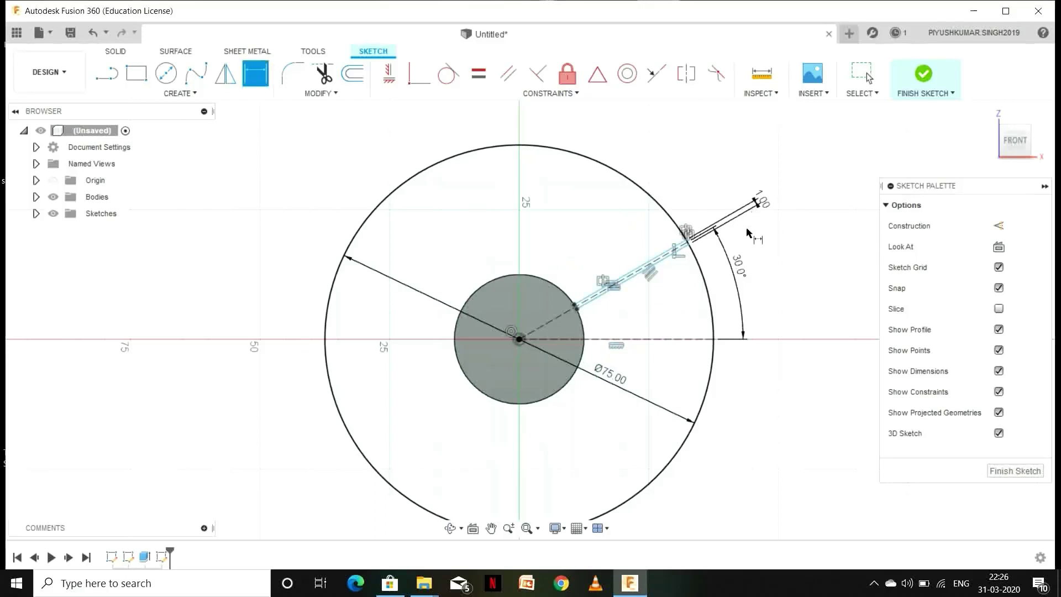
pyautogui.scroll(1, 749, 232)
pyautogui.click(1015, 471)
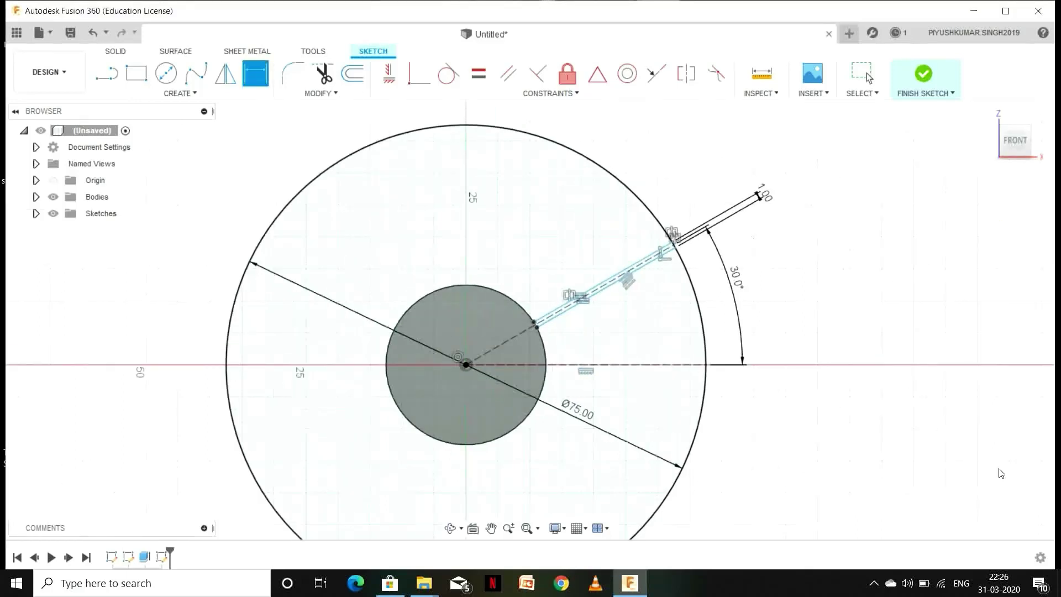
# Orbit to the cylinder's opposite end face and create a new sketch on it
pyautogui.click(987, 112)
pyautogui.moveTo(1022, 147); pyautogui.dragTo(869, 177)
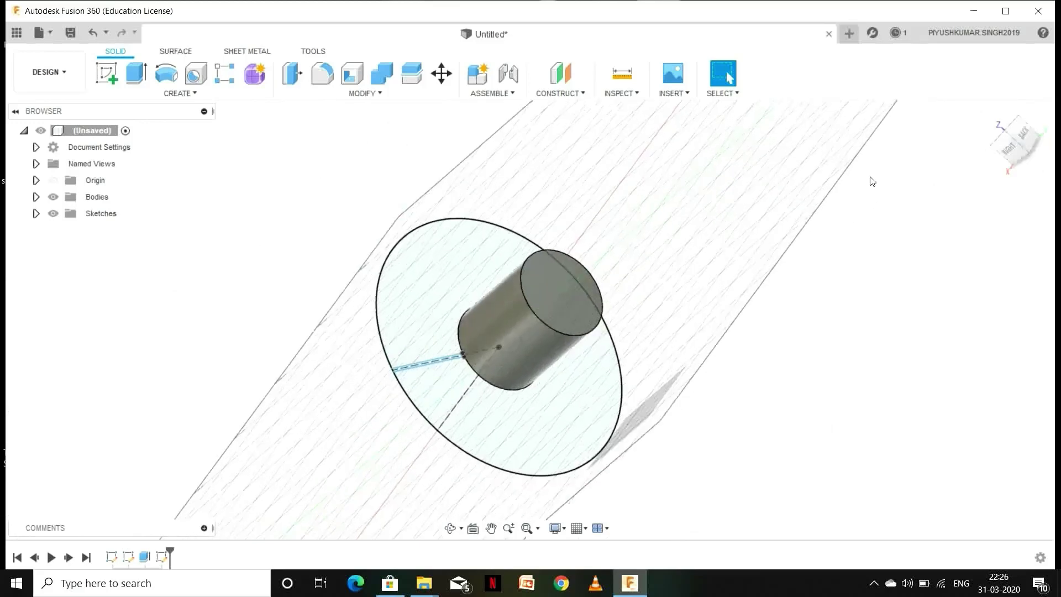
pyautogui.click(577, 284)
pyautogui.rightClick(576, 282)
pyautogui.press('Escape')
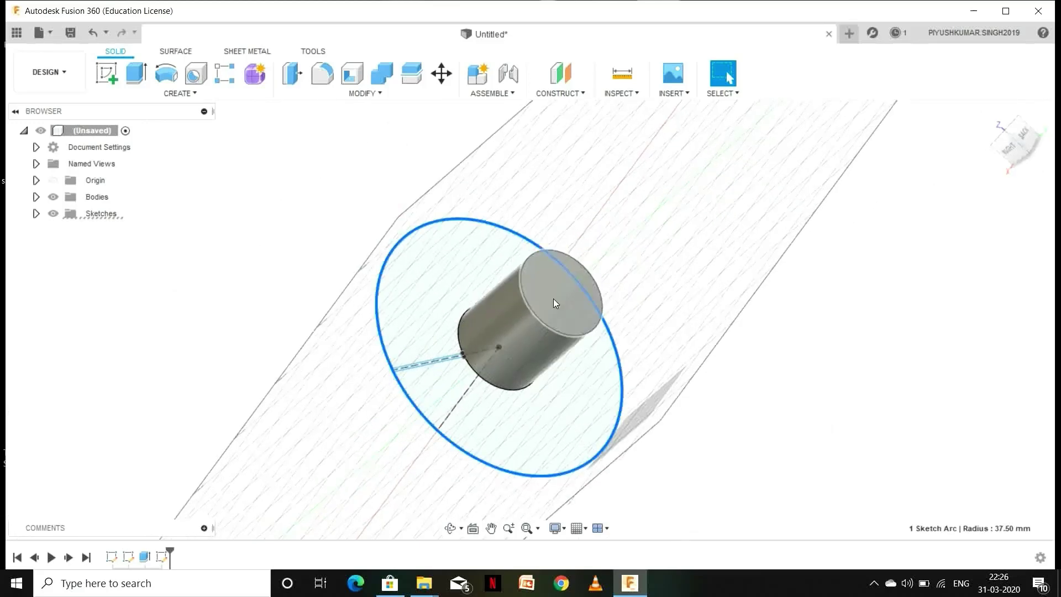
pyautogui.rightClick(556, 304)
pyautogui.press('Escape')
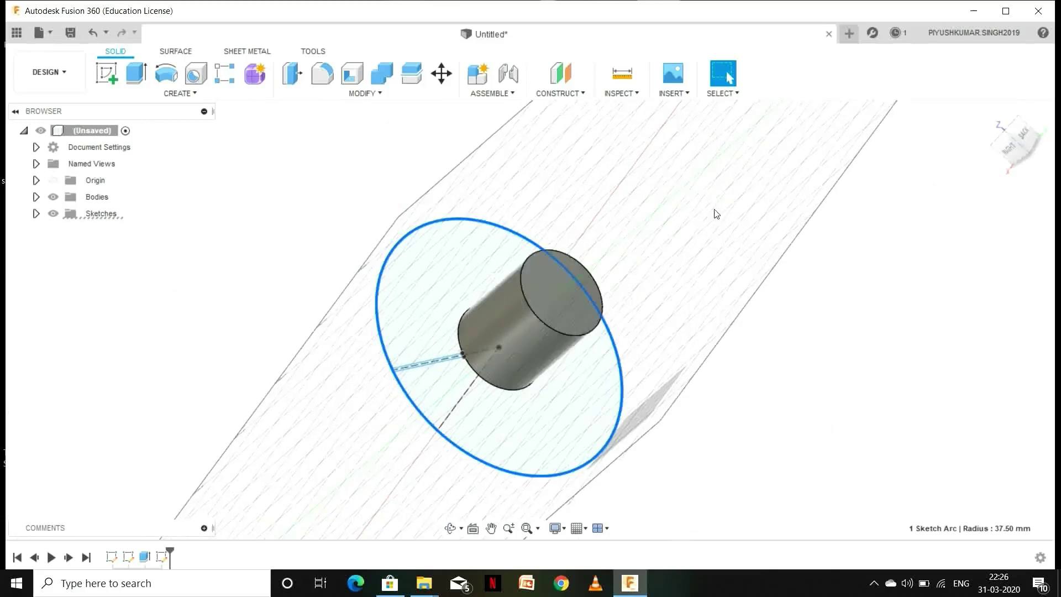
pyautogui.click(684, 255)
pyautogui.click(552, 322)
pyautogui.rightClick(552, 322)
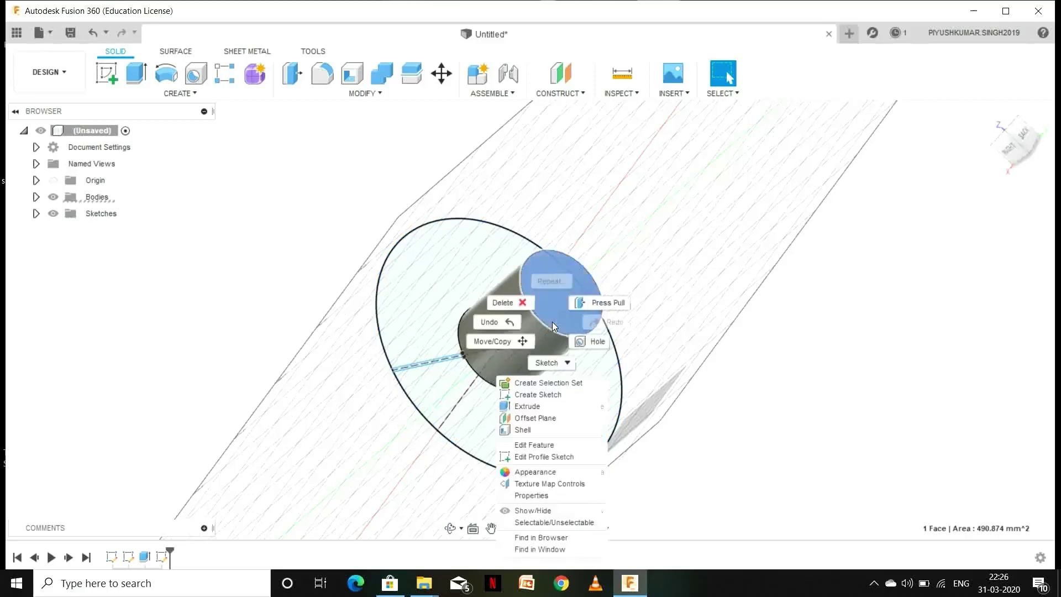
pyautogui.click(557, 394)
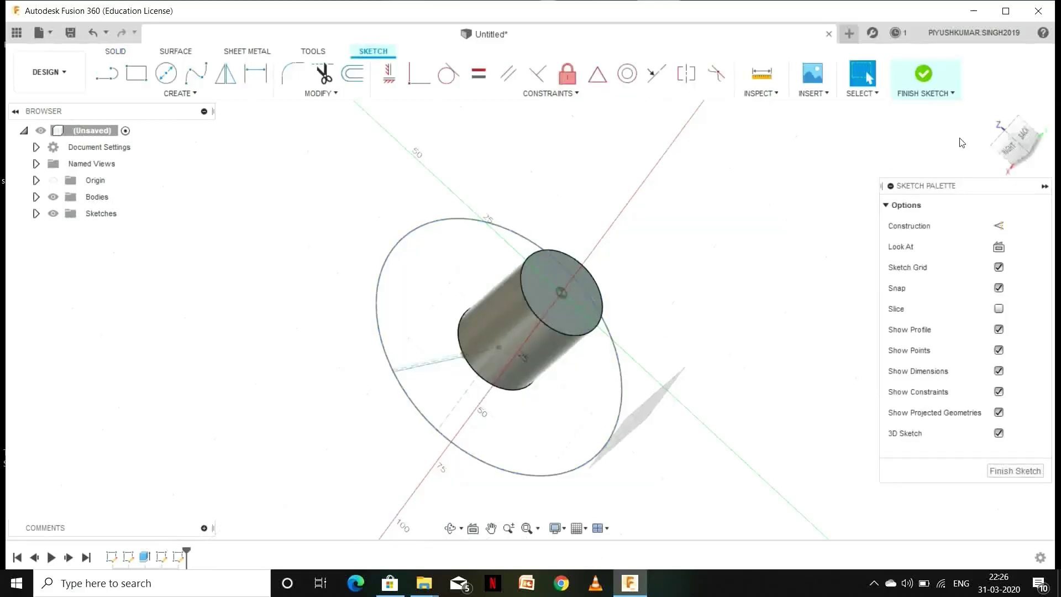
# Project the outer 37.5 mm-radius circle and the x-axis line into the new sketch
pyautogui.click(1027, 137)
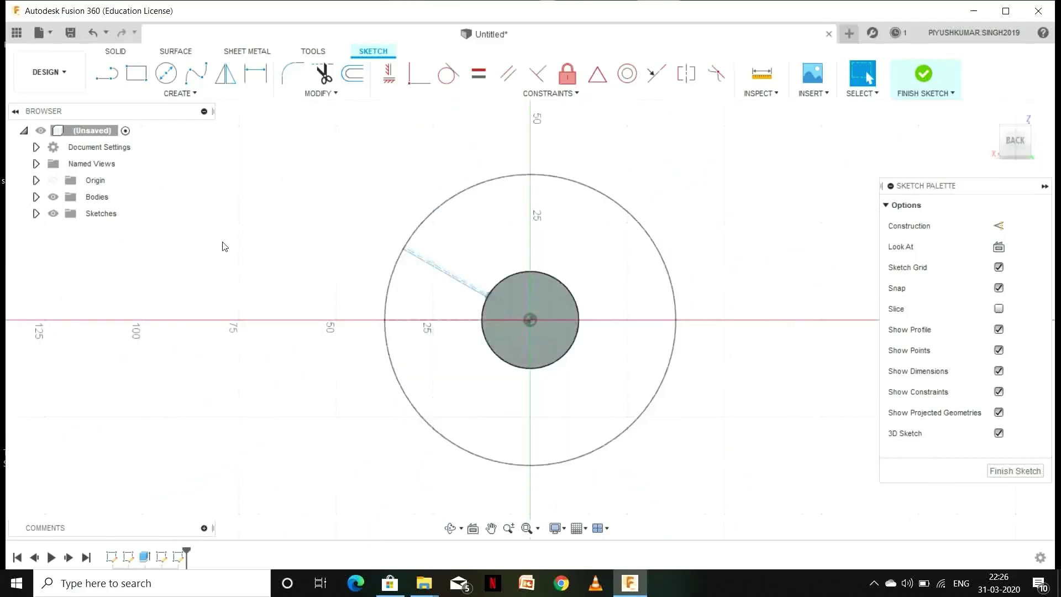
pyautogui.press('p')
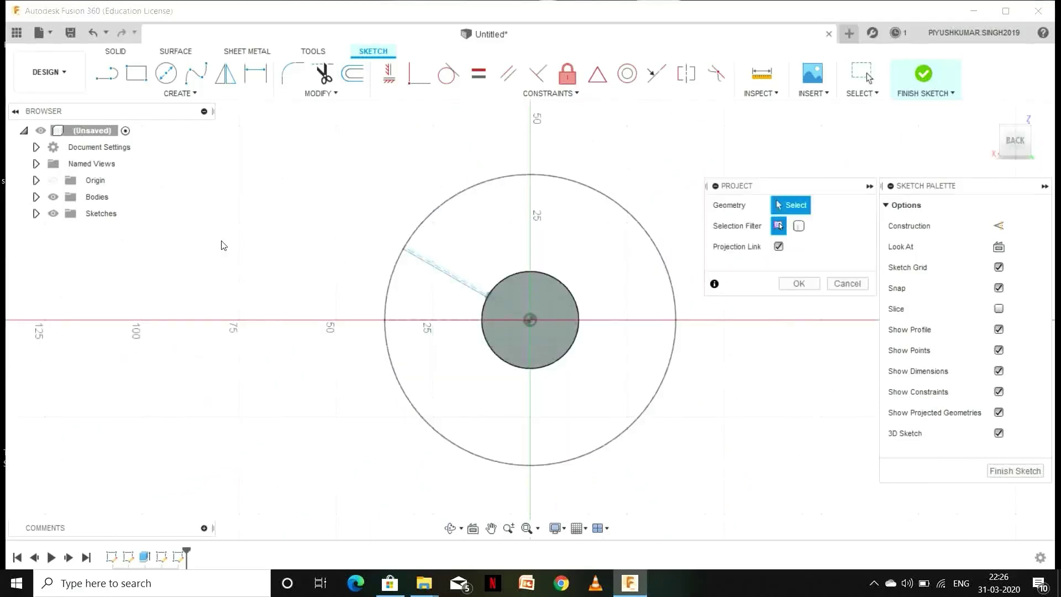
pyautogui.click(387, 285)
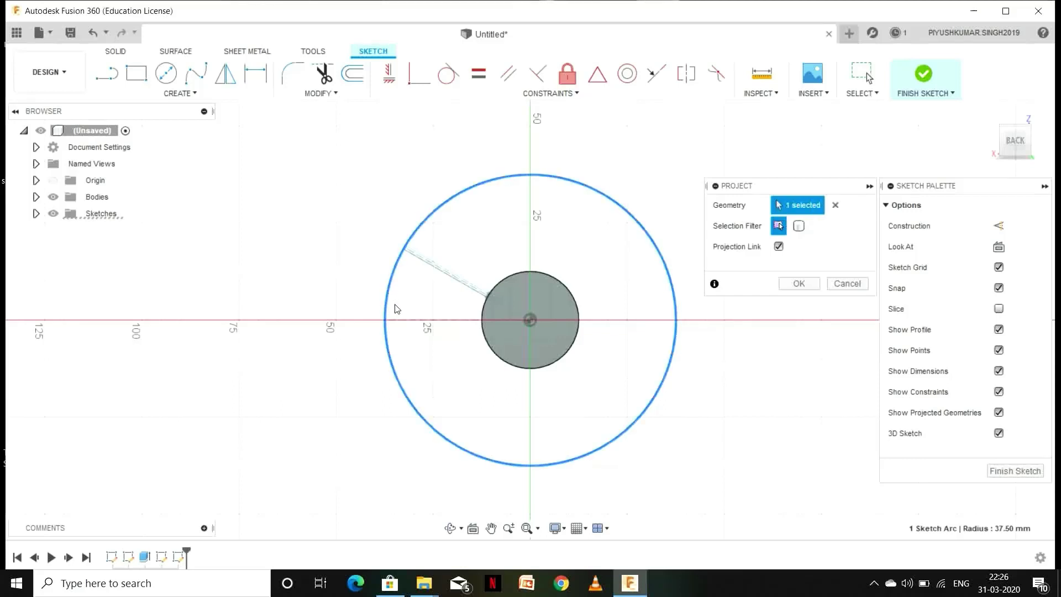
pyautogui.click(402, 321)
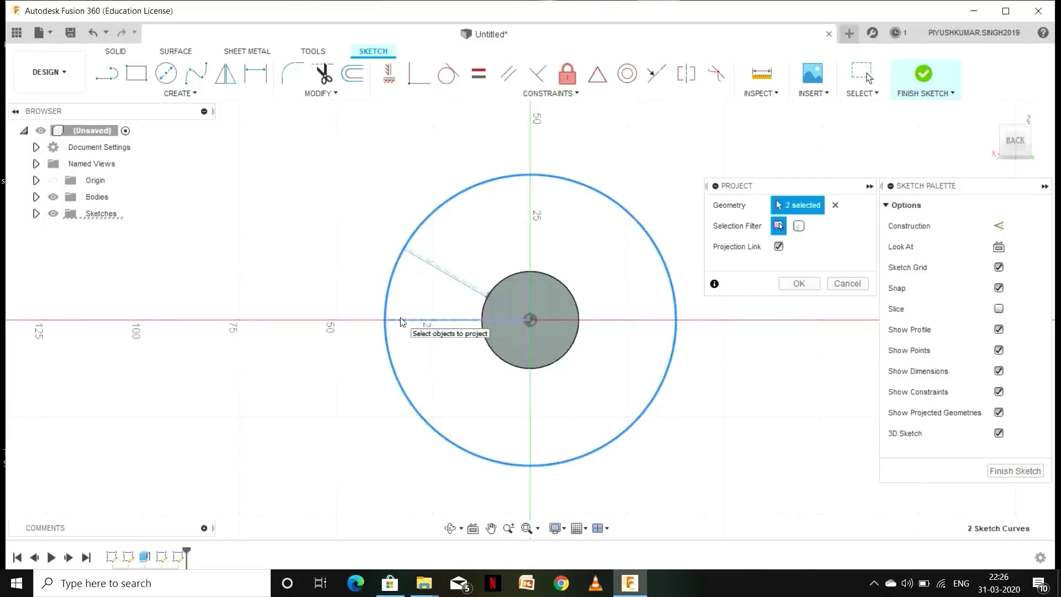
pyautogui.click(796, 284)
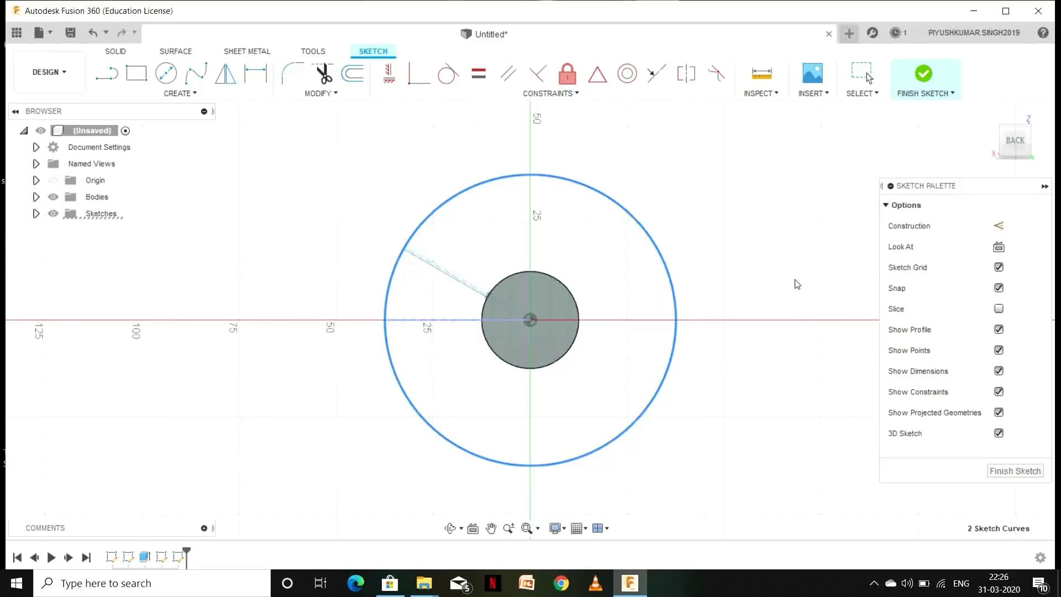
pyautogui.moveTo(1007, 145)
pyautogui.mouseDown()
pyautogui.moveTo(981, 168)
pyautogui.moveTo(987, 161)
pyautogui.mouseUp()
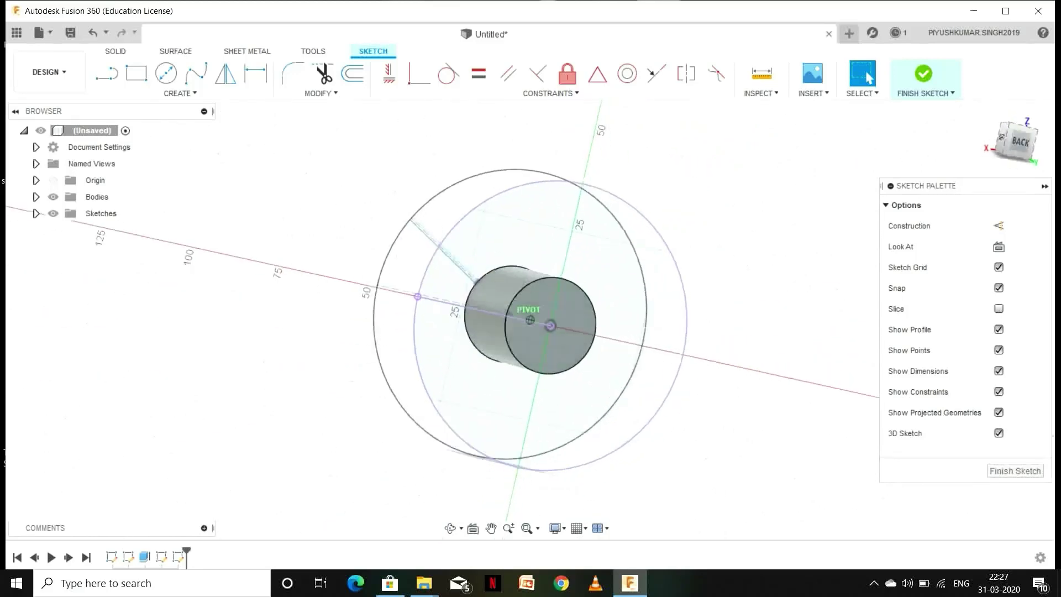
# Draw two horizontal lines from the hub edge to the outer circle, either side of centre
pyautogui.click(1016, 140)
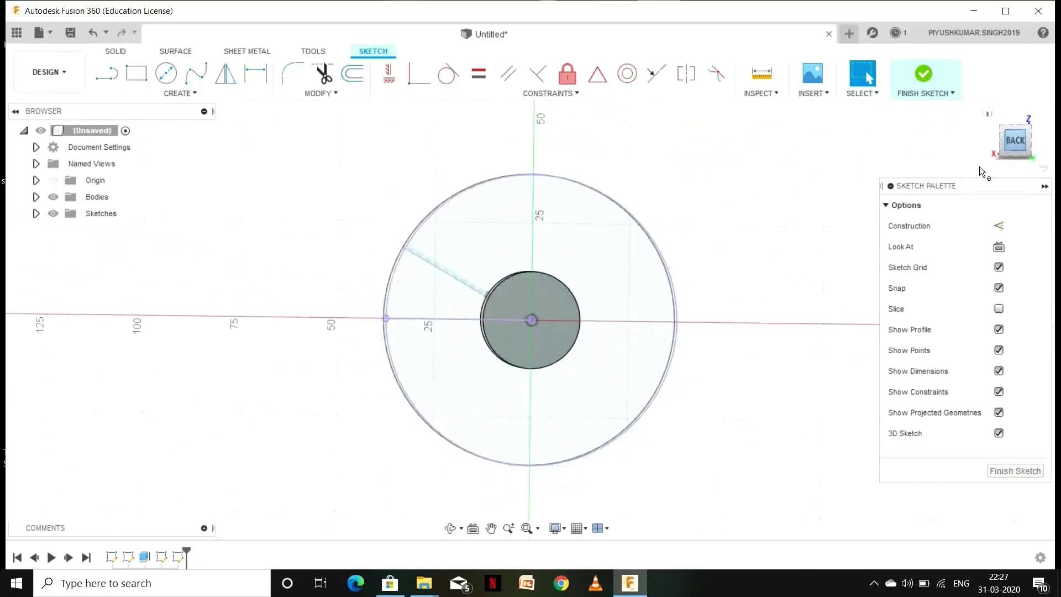
pyautogui.click(107, 73)
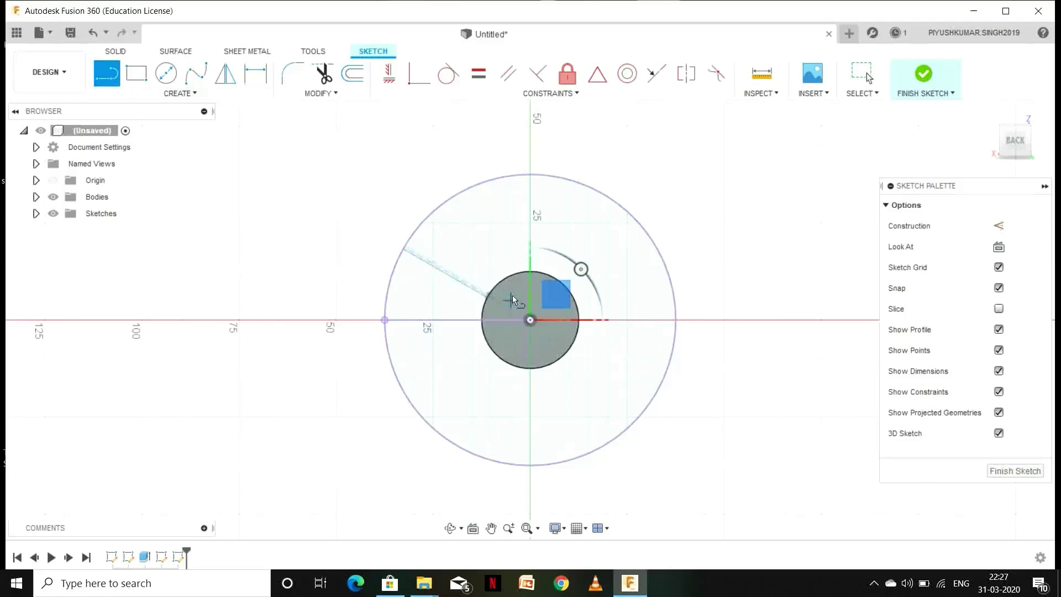
pyautogui.click(482, 311)
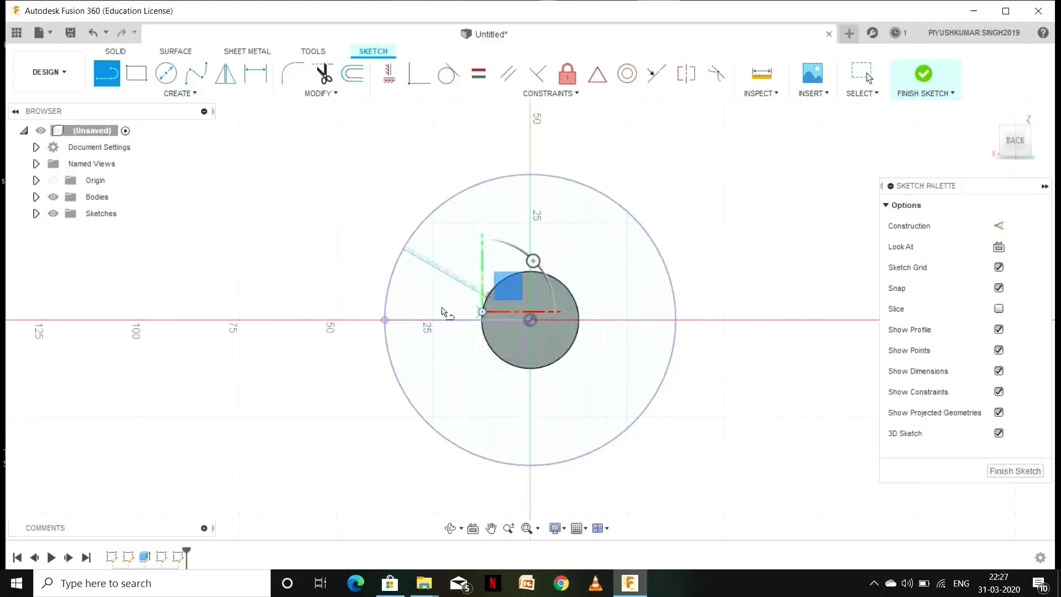
pyautogui.doubleClick(387, 311)
pyautogui.scroll(2, 482, 330)
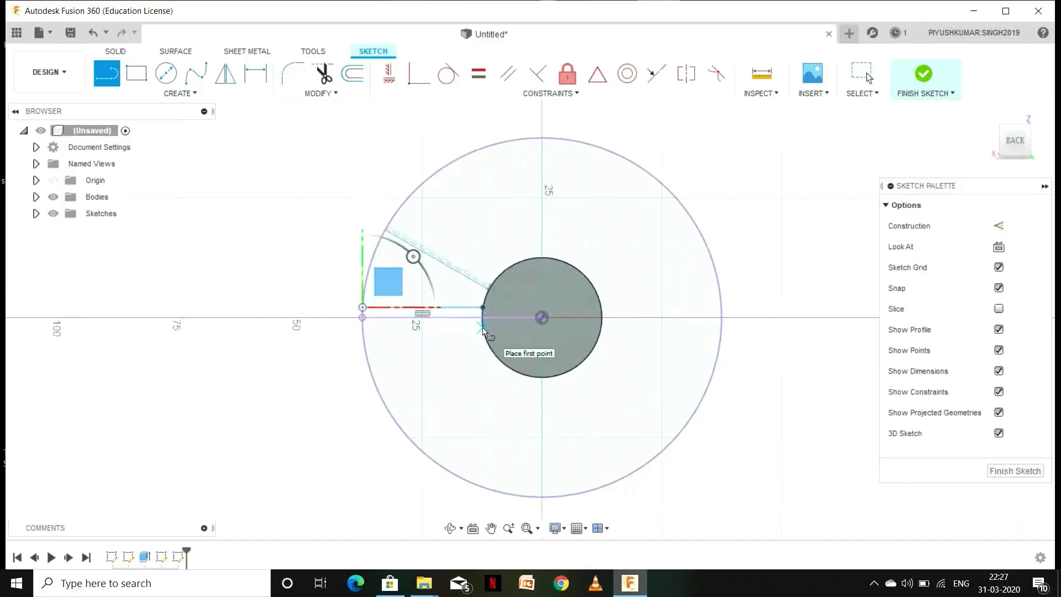
pyautogui.click(482, 328)
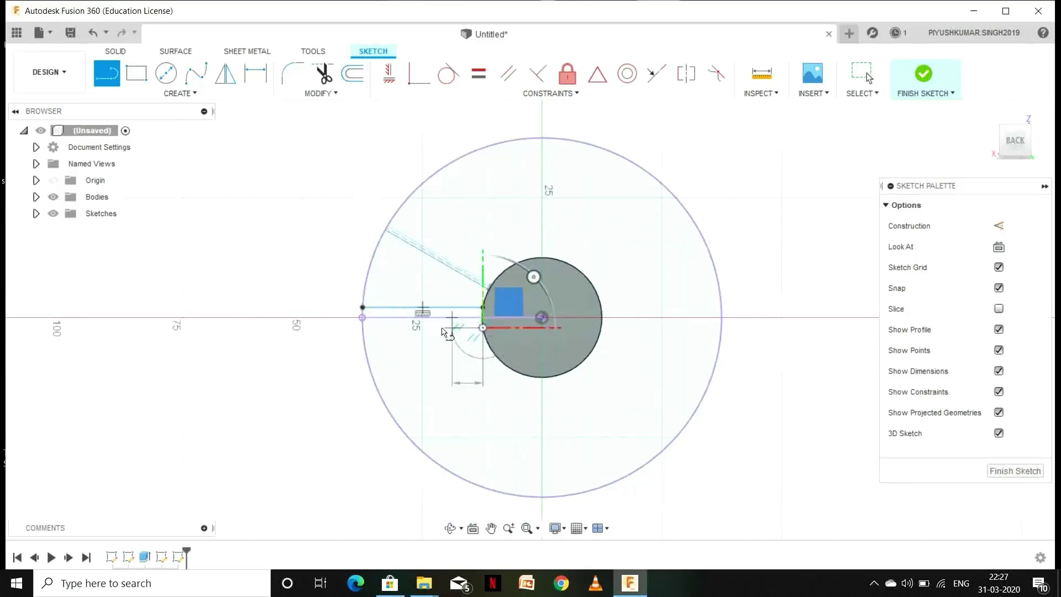
pyautogui.click(362, 329)
pyautogui.press('Escape')
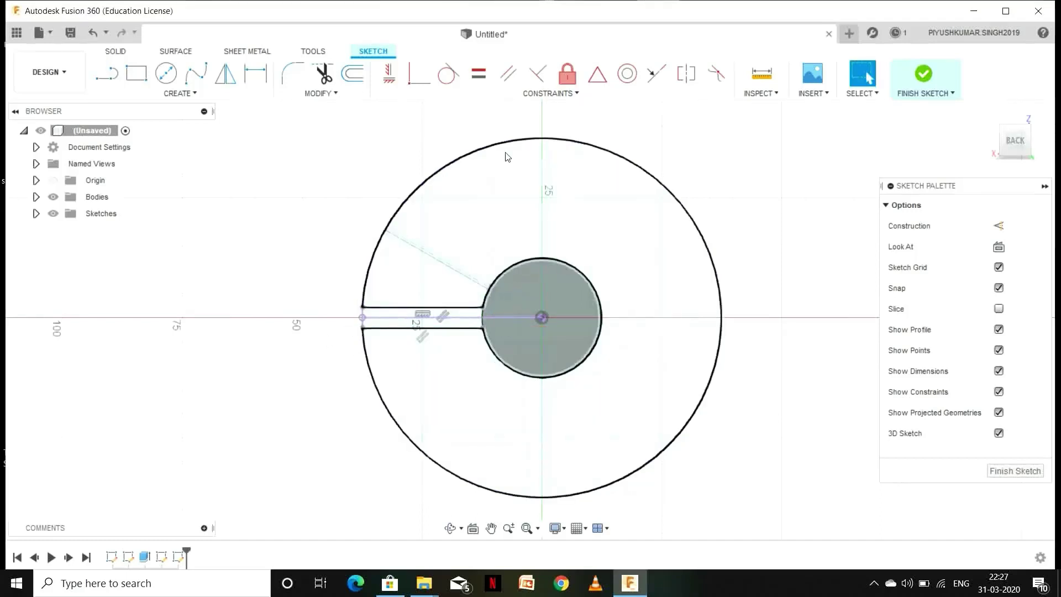
# Make the two lines' endpoints symmetric about the horizontal centre line
pyautogui.click(688, 74)
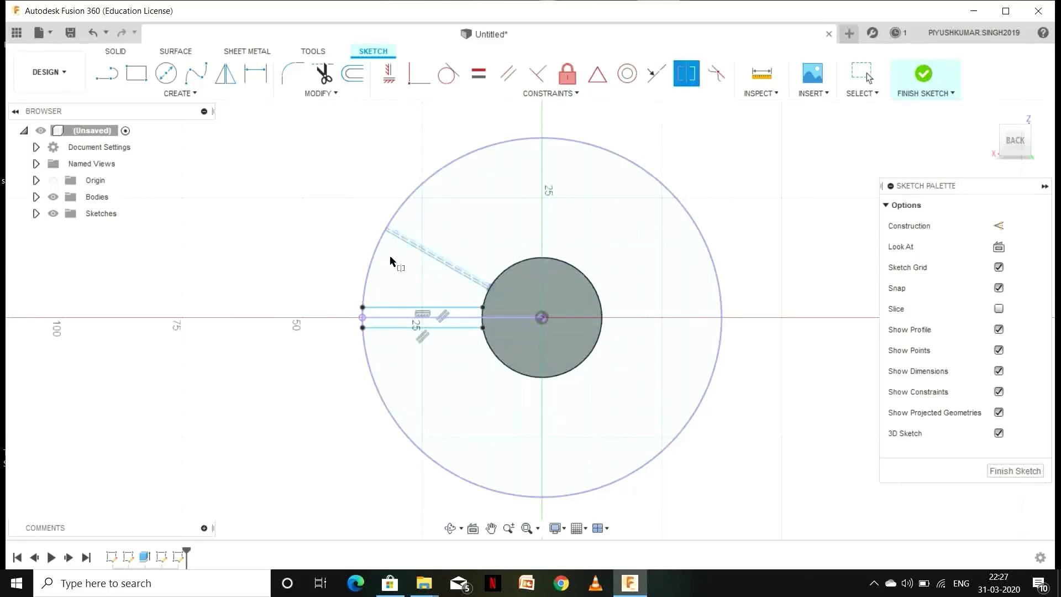
pyautogui.scroll(3, 366, 302)
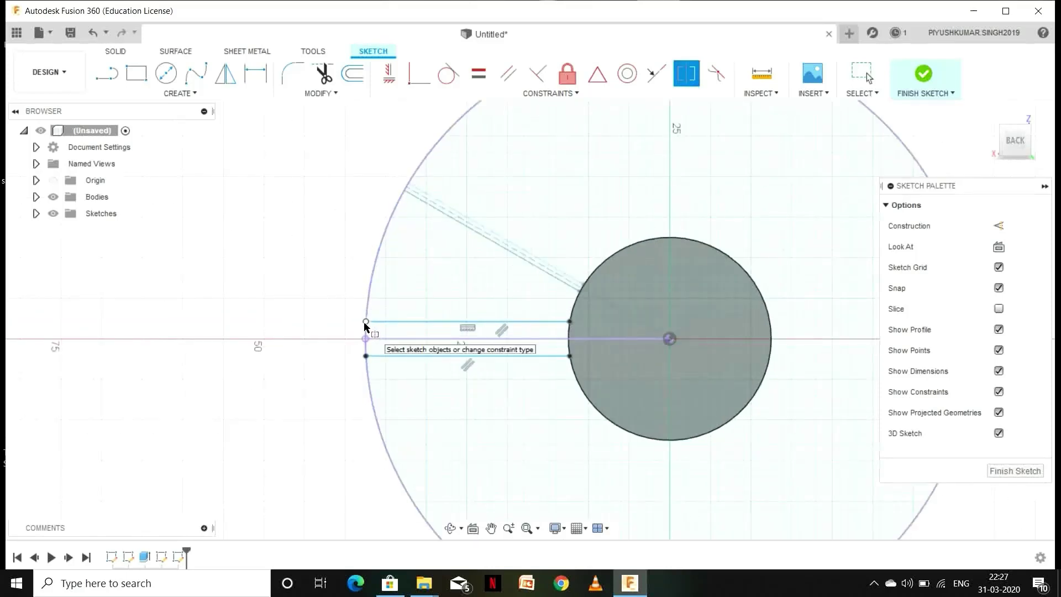
pyautogui.click(366, 325)
pyautogui.click(366, 356)
pyautogui.click(387, 338)
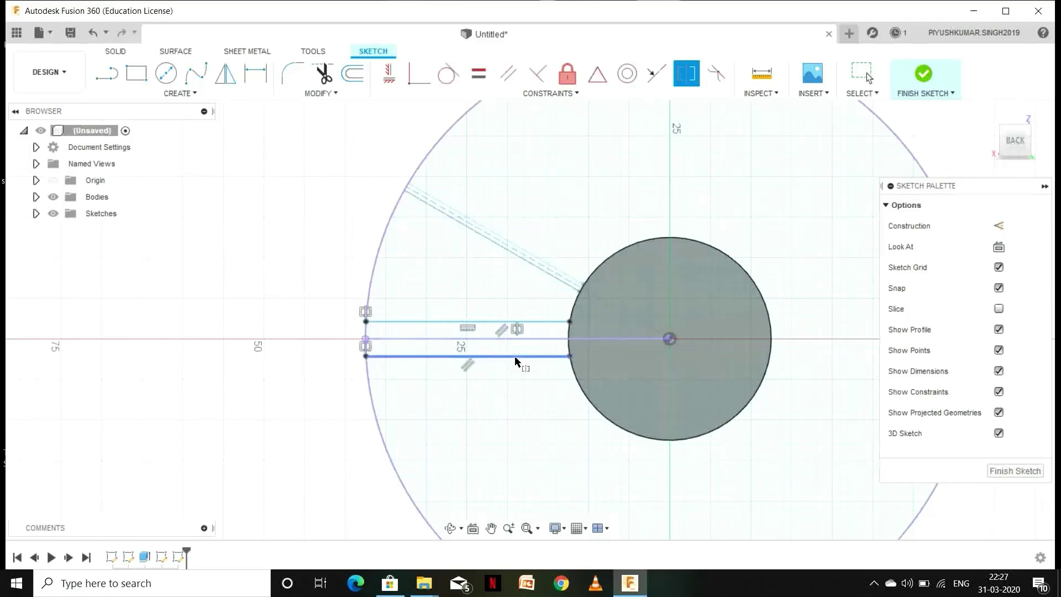
pyautogui.scroll(-3, 669, 340)
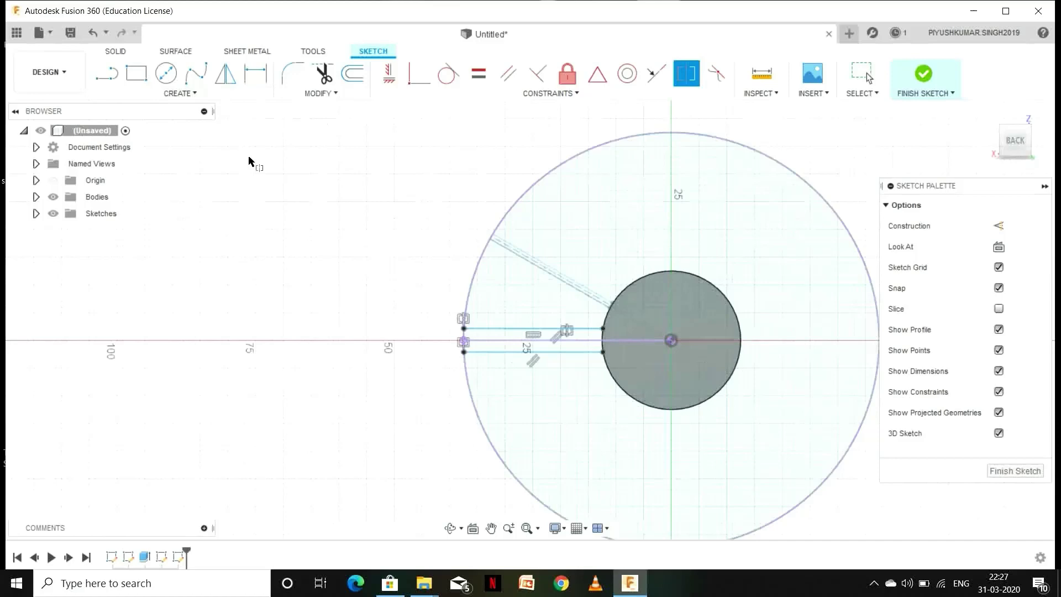
# Dimension the two horizontal lines 1 mm apart and finish the sketch
pyautogui.press('d')
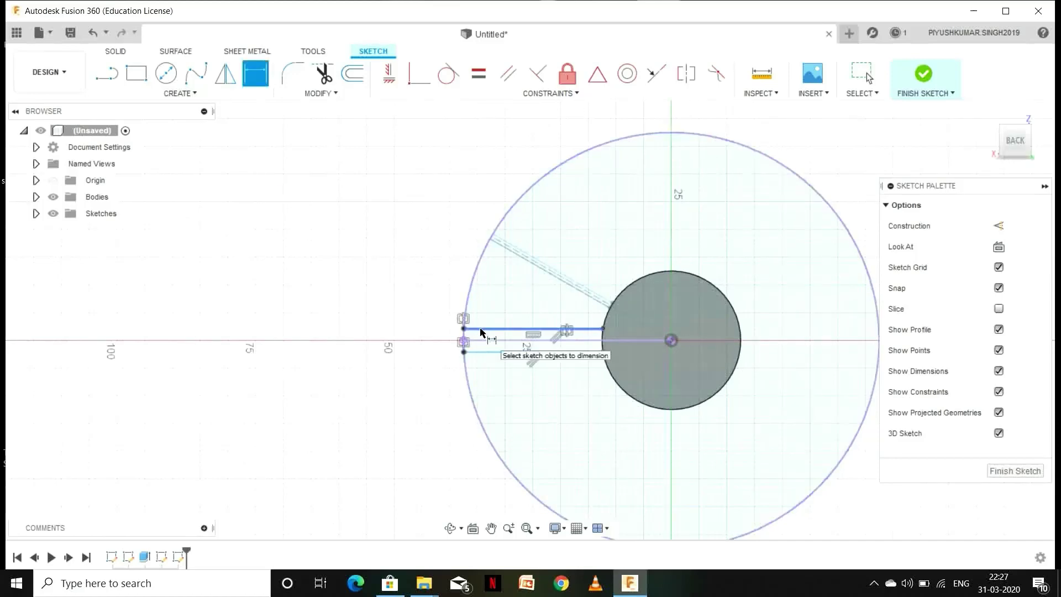
pyautogui.click(485, 352)
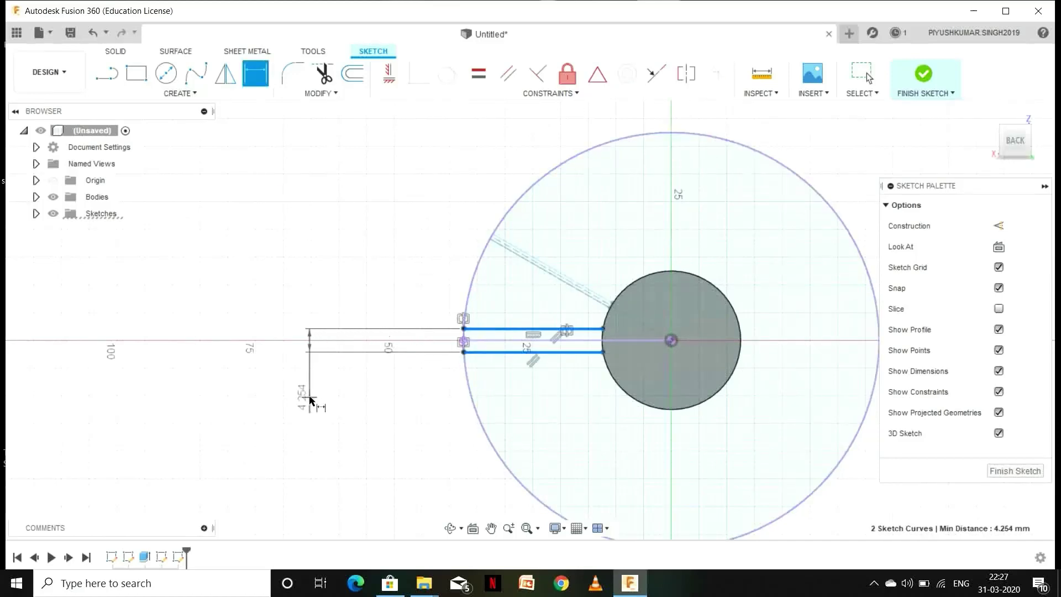
pyautogui.click(313, 378)
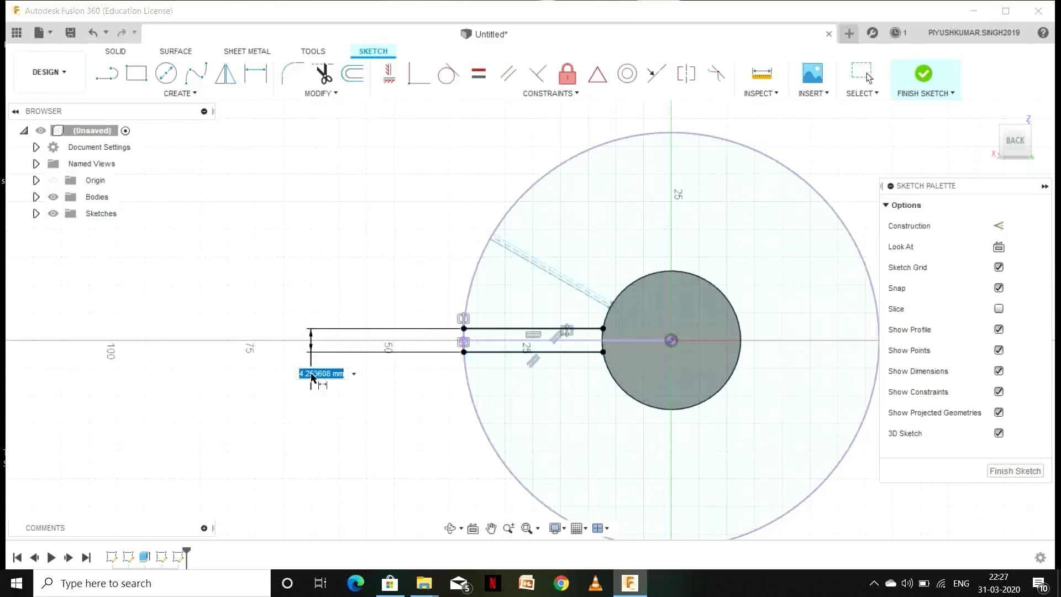
pyautogui.write('1')
pyautogui.press('Return')
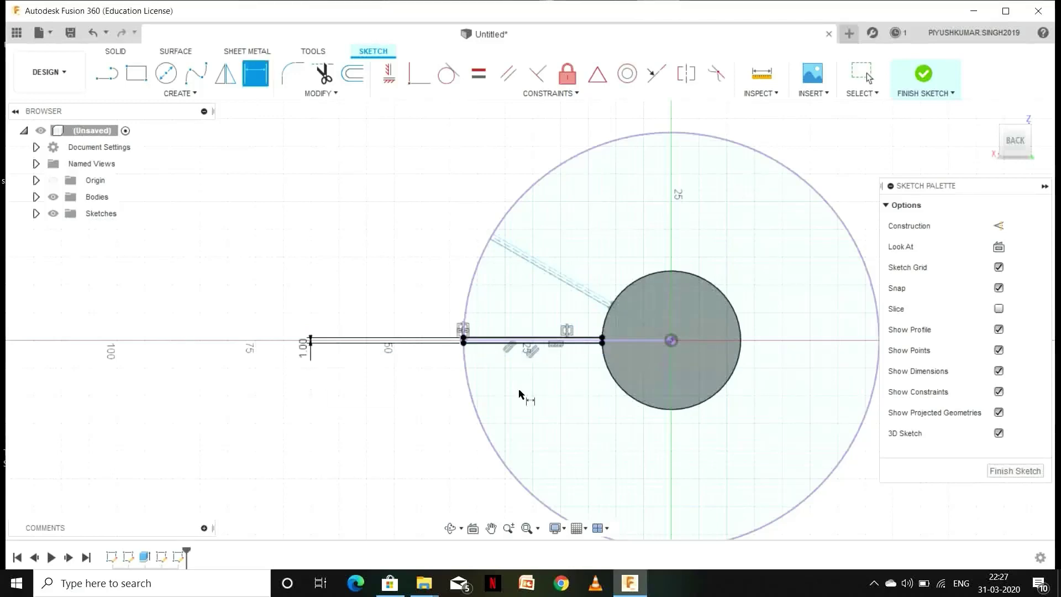
pyautogui.click(1003, 474)
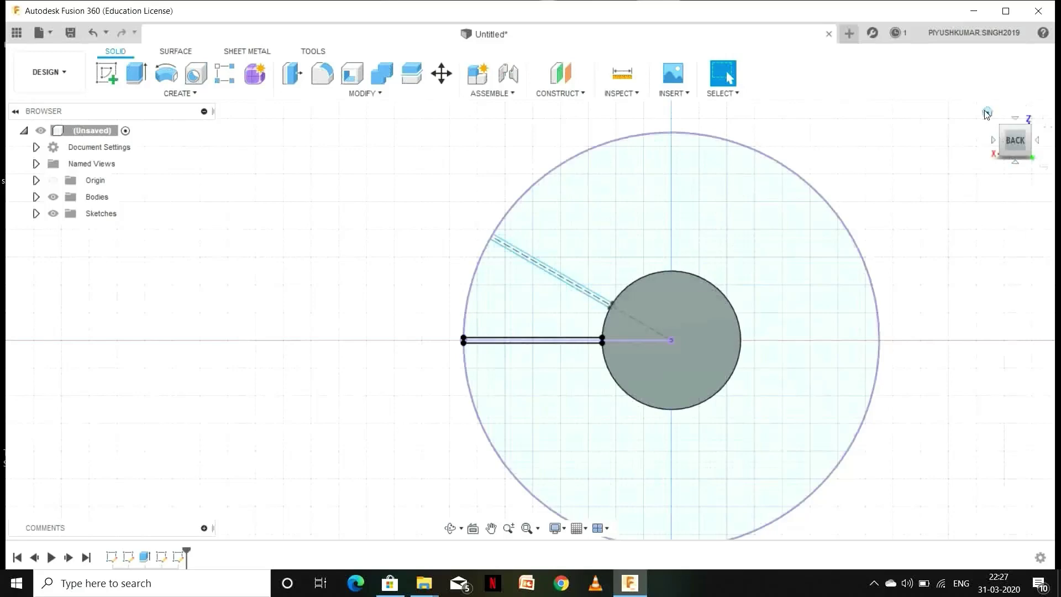
# Show the home 3-D view, select the thin sketch strip inside the cylinder, and open the Create list
pyautogui.click(987, 113)
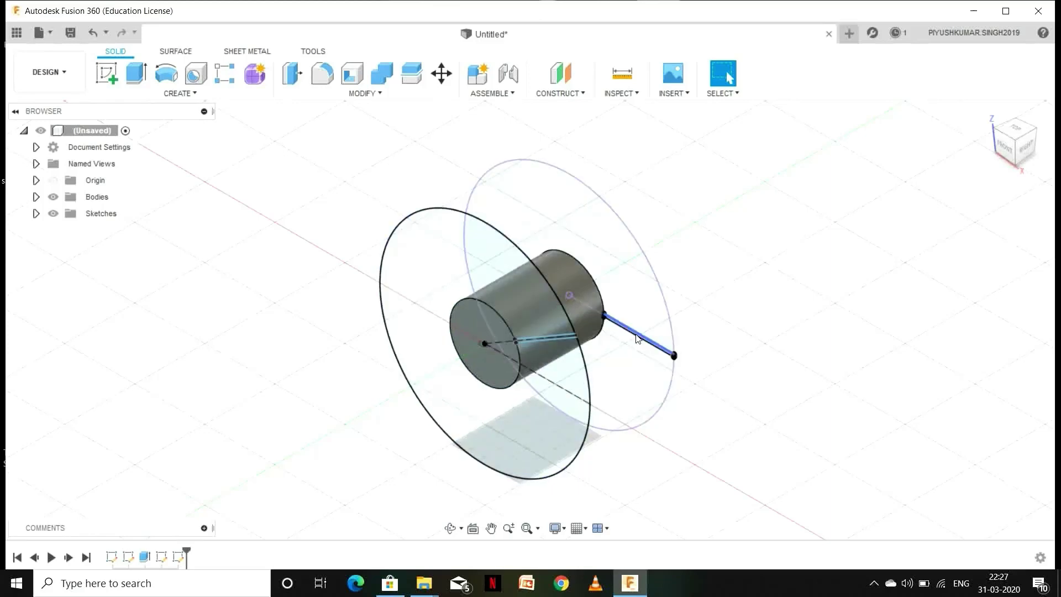
pyautogui.click(547, 341)
pyautogui.click(179, 94)
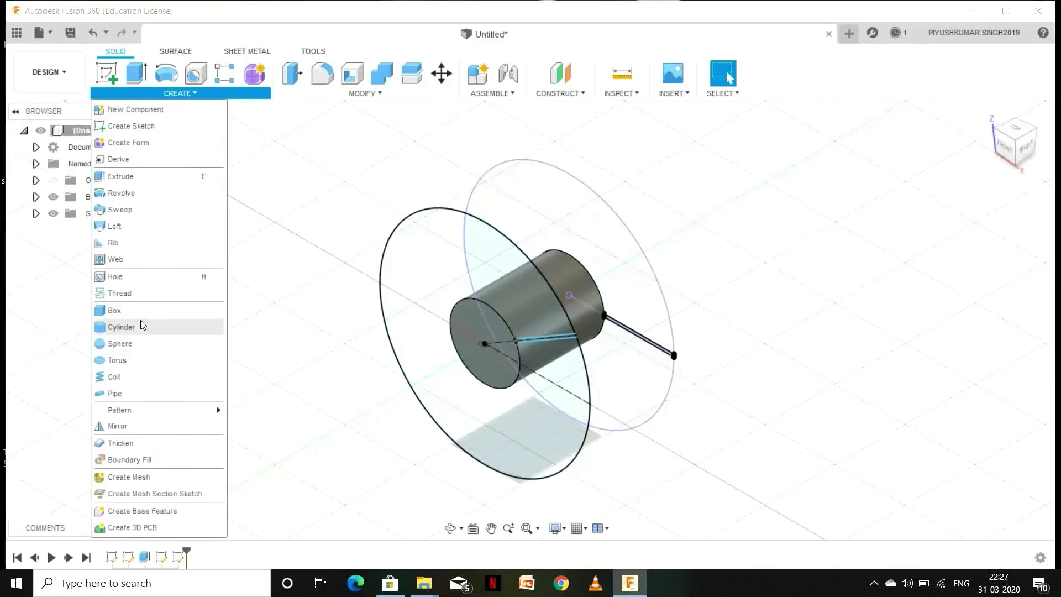
# Start a loft from the strip inside the cylinder to the thin outer strip
pyautogui.click(114, 226)
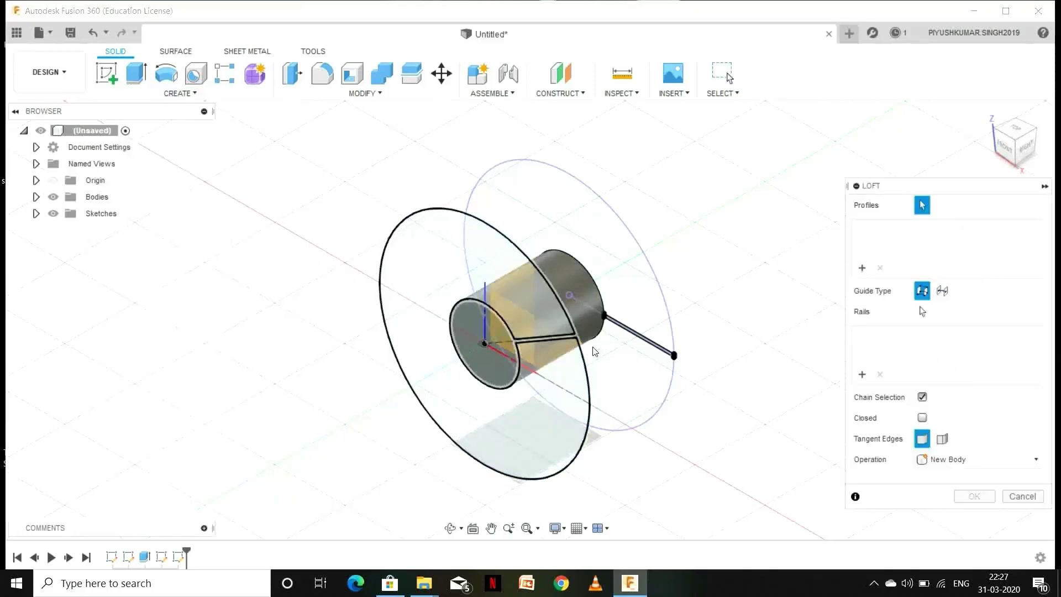
pyautogui.scroll(3, 623, 357)
pyautogui.scroll(3, 624, 357)
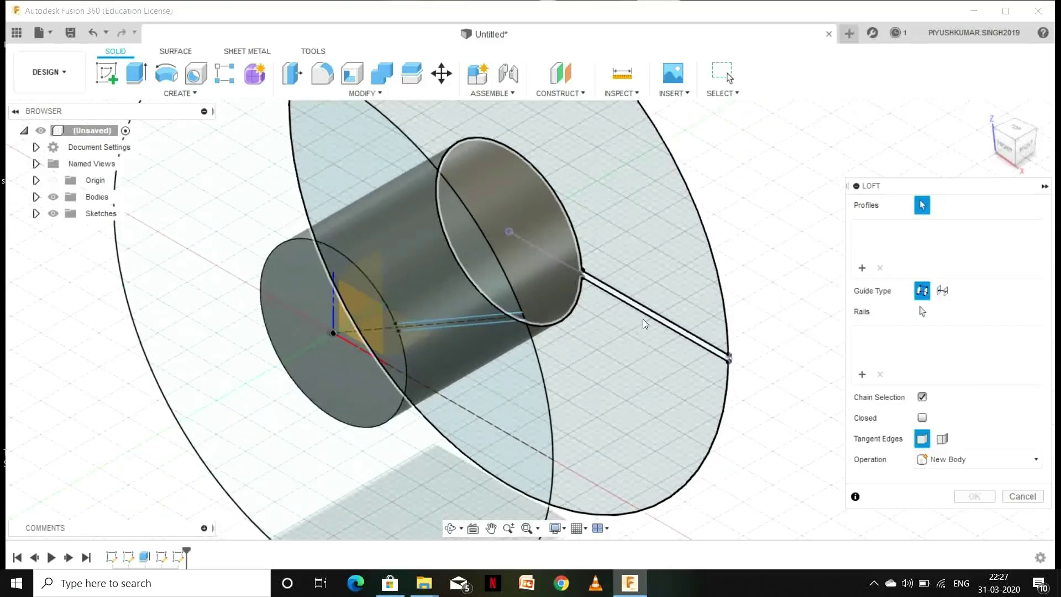
pyautogui.scroll(-2, 642, 319)
pyautogui.scroll(3, 645, 309)
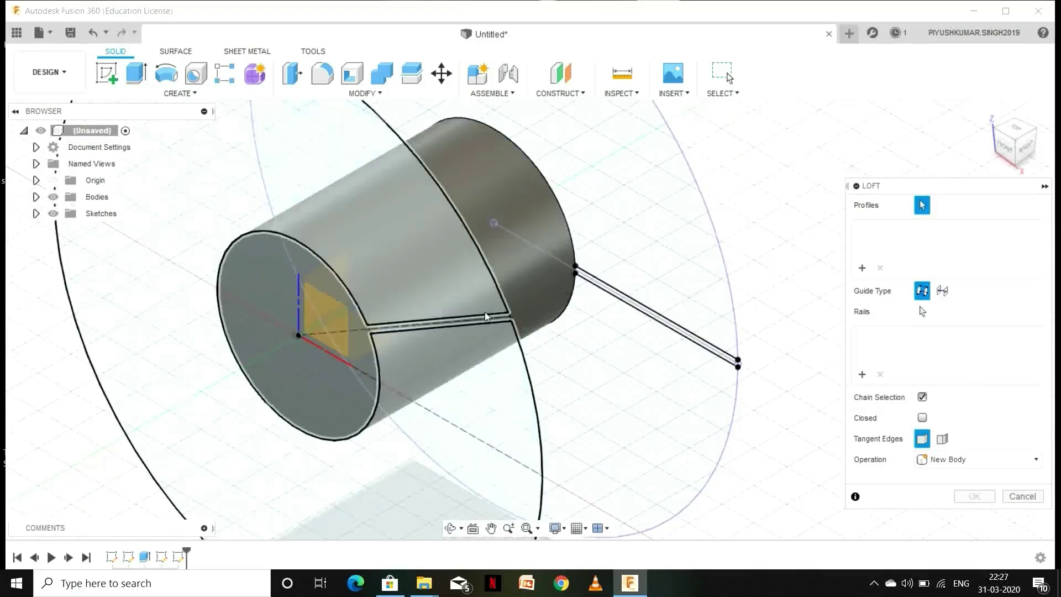
pyautogui.click(479, 317)
pyautogui.scroll(3, 635, 326)
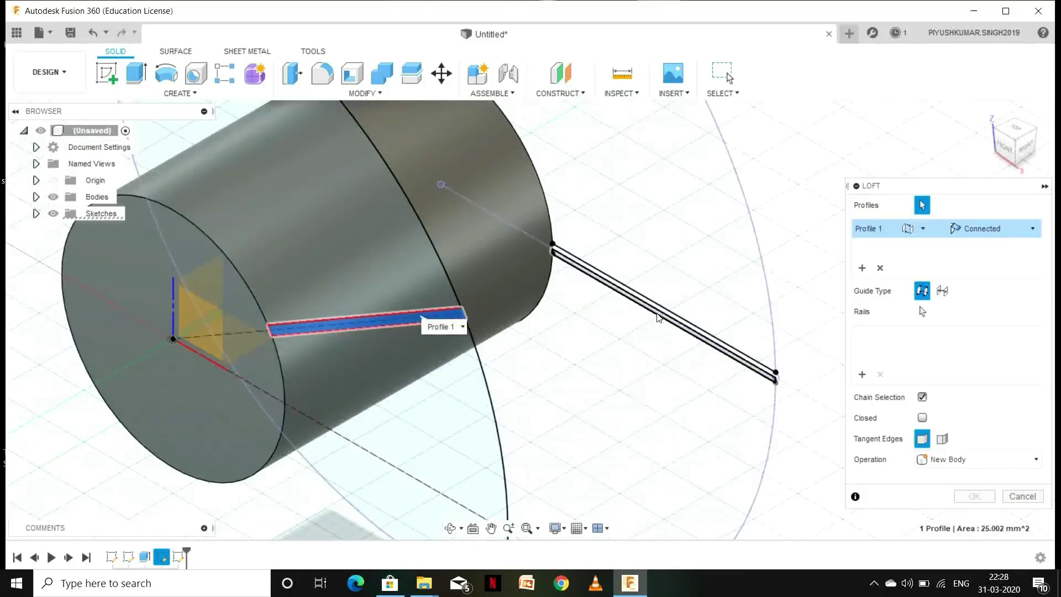
pyautogui.click(658, 317)
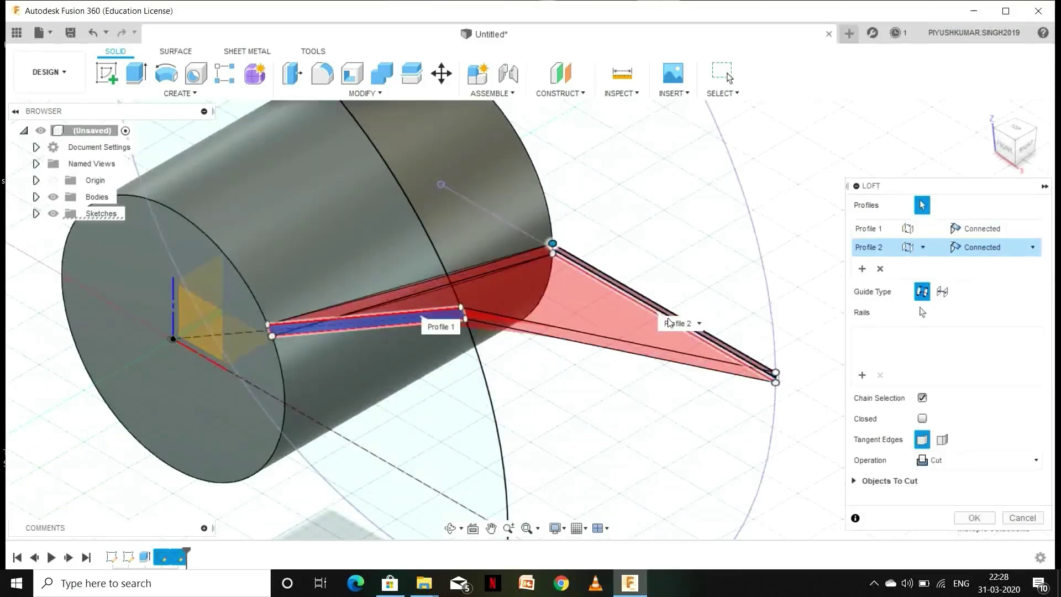
# Set the loft operation to Join instead of Cut and create the blade
pyautogui.scroll(-5, 675, 372)
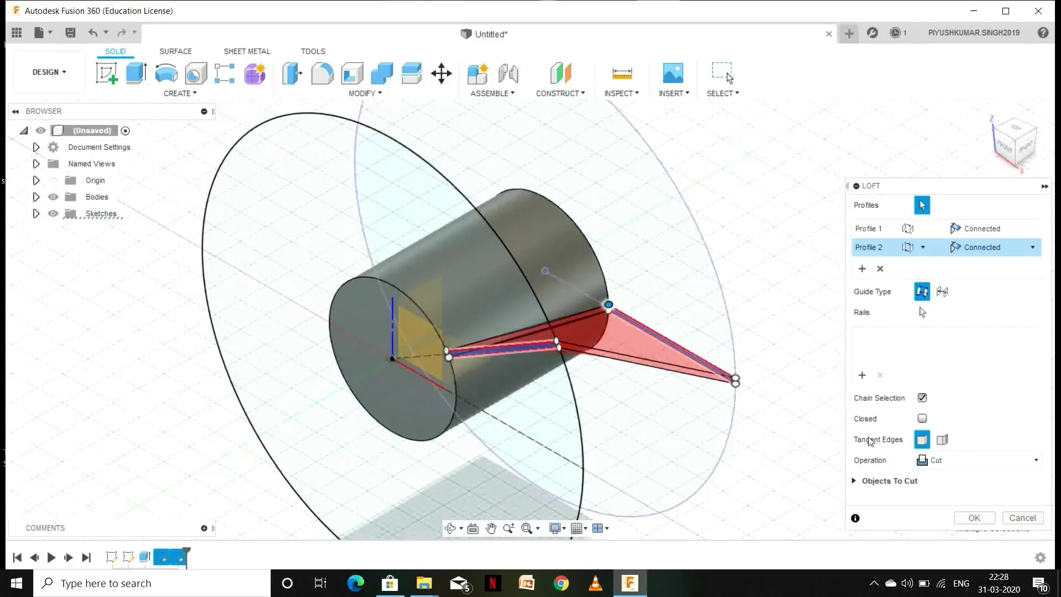
pyautogui.click(967, 462)
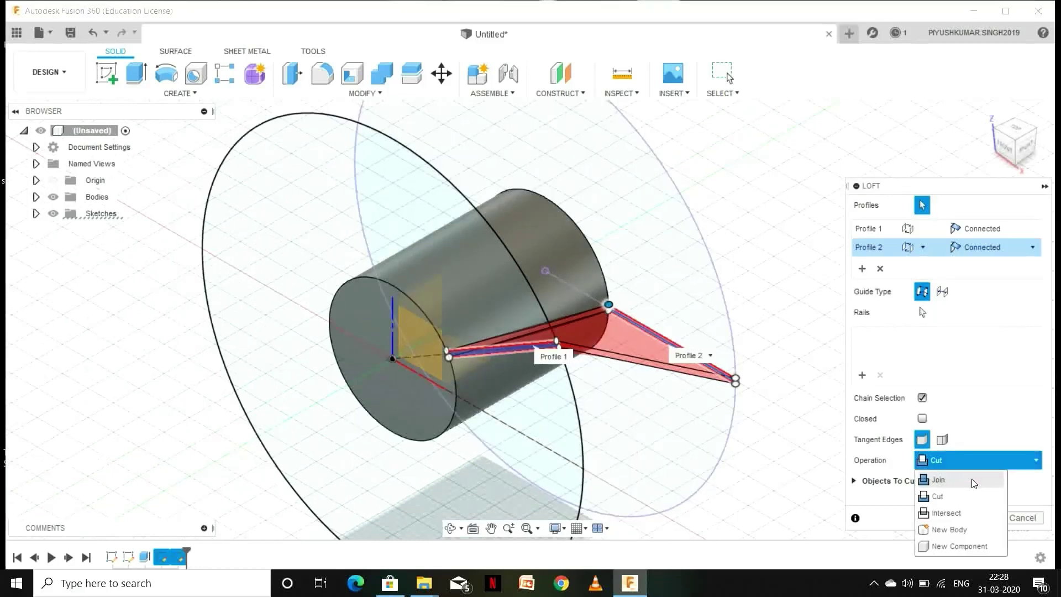
pyautogui.click(973, 484)
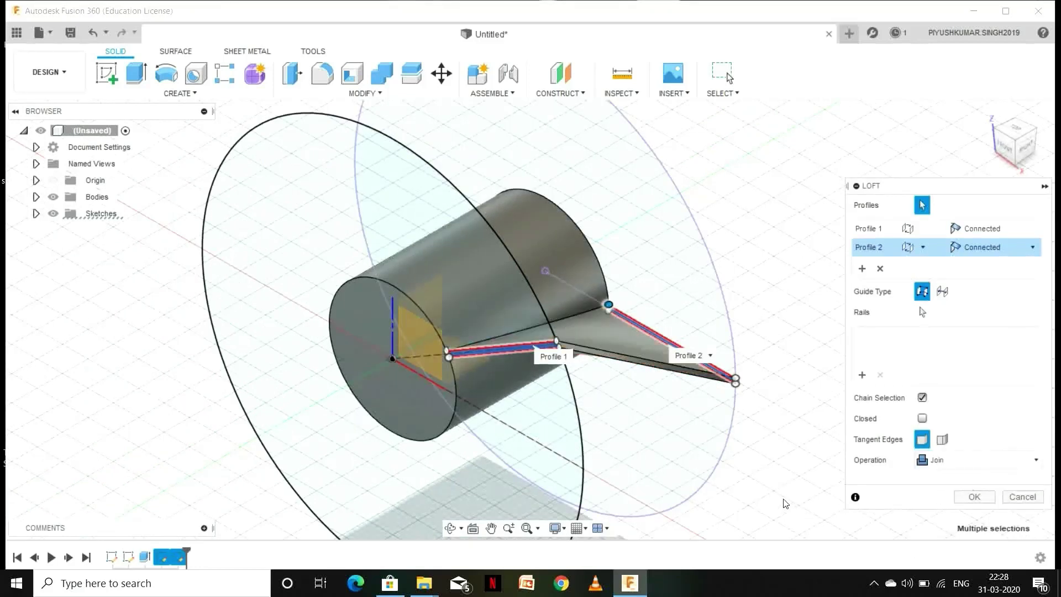
pyautogui.scroll(-4, 602, 344)
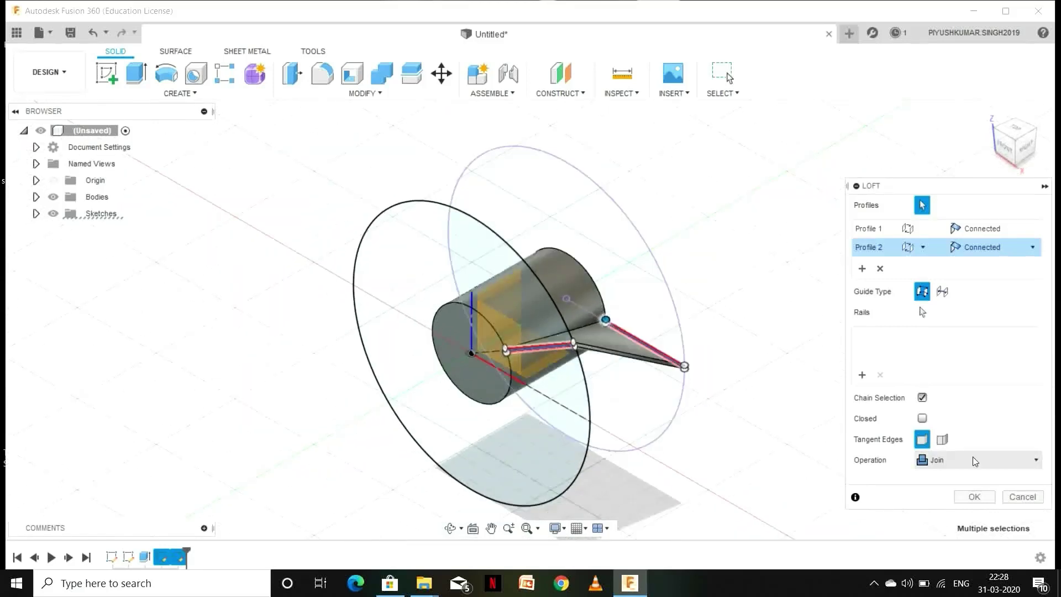
pyautogui.click(972, 497)
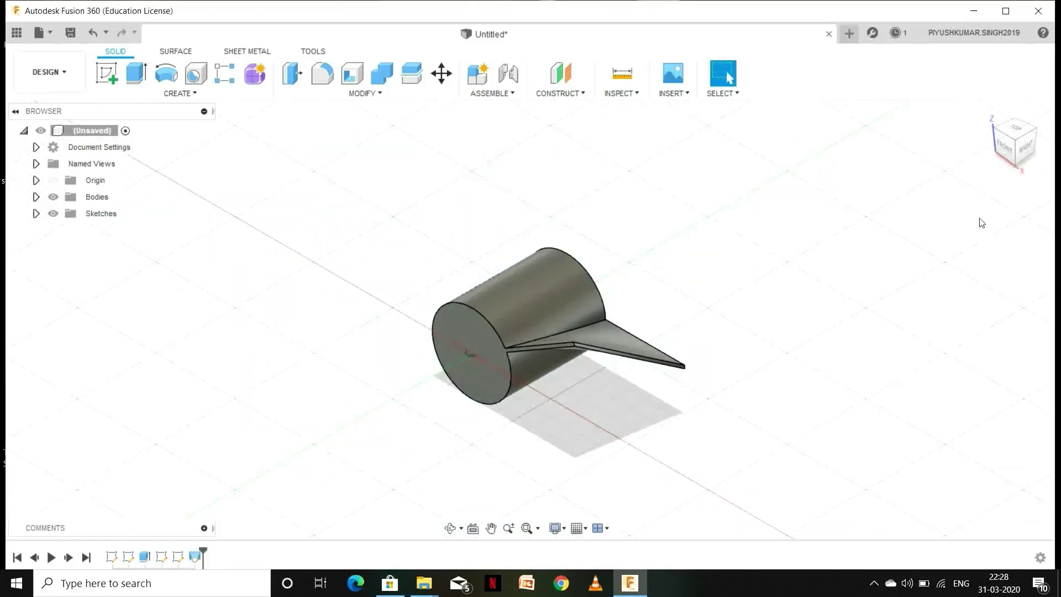
# Reopen Loft1 for editing and give Profile 2 a Direction end condition
pyautogui.click(1025, 148)
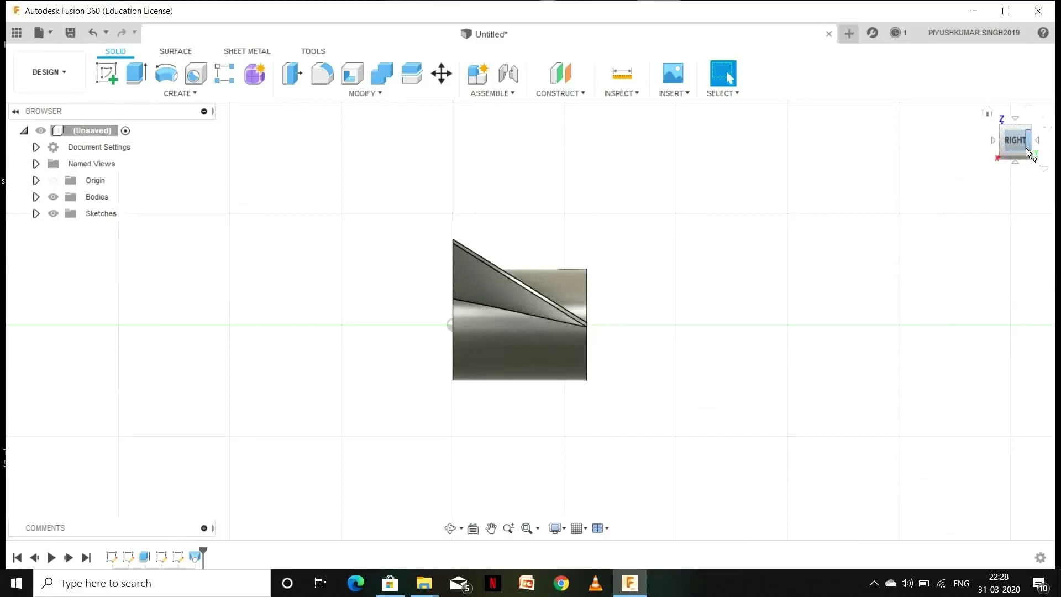
pyautogui.moveTo(1020, 142); pyautogui.dragTo(1011, 161)
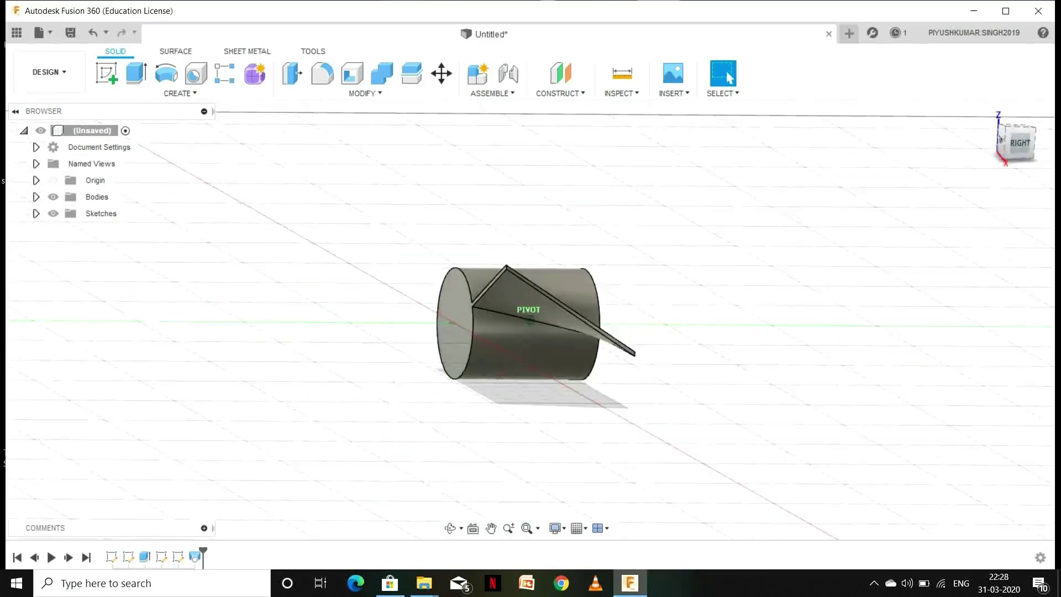
pyautogui.click(1014, 147)
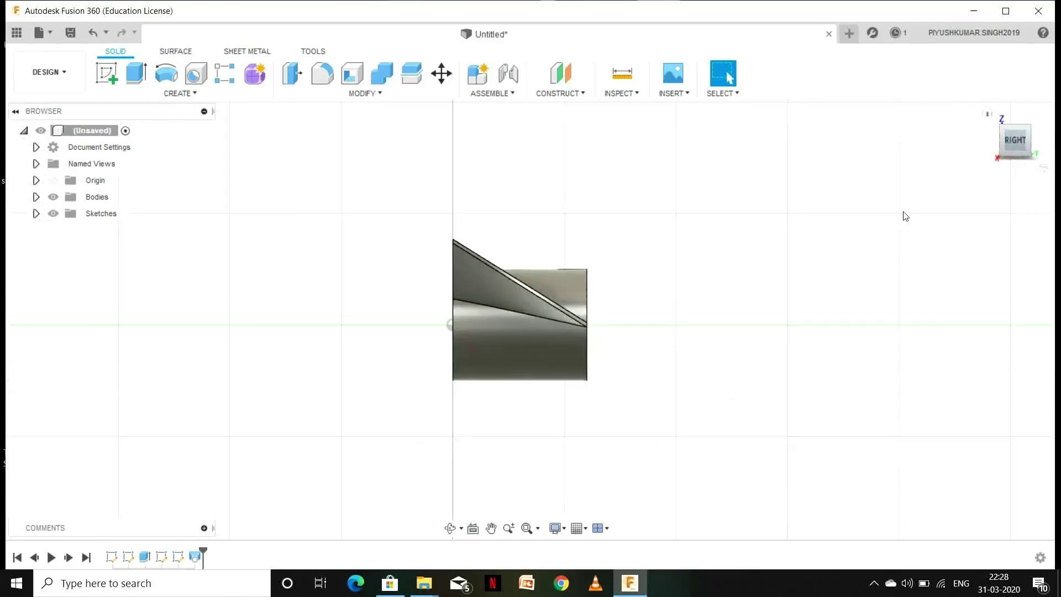
pyautogui.rightClick(198, 562)
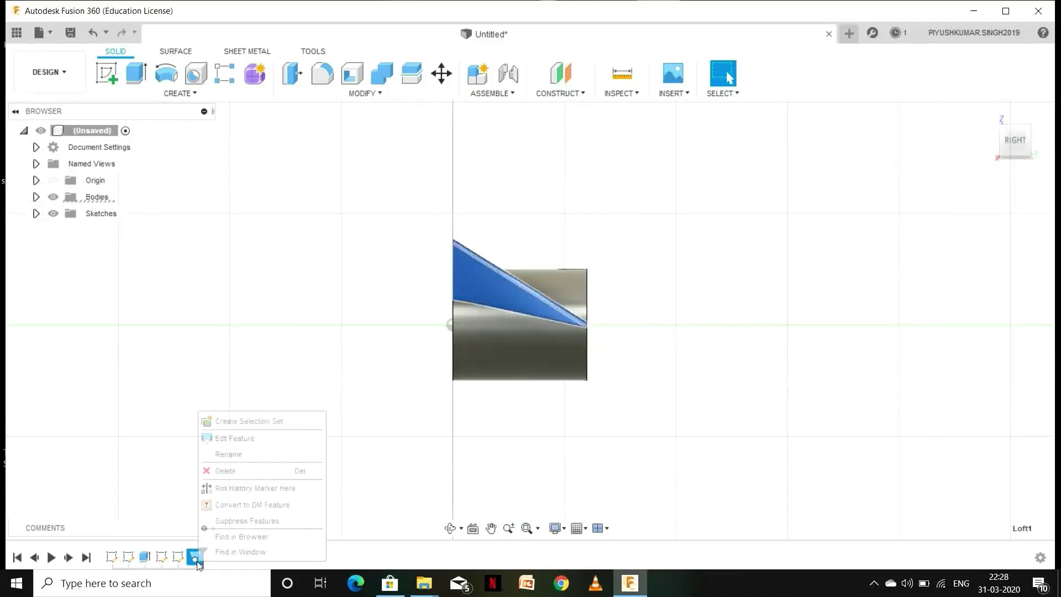
pyautogui.click(253, 435)
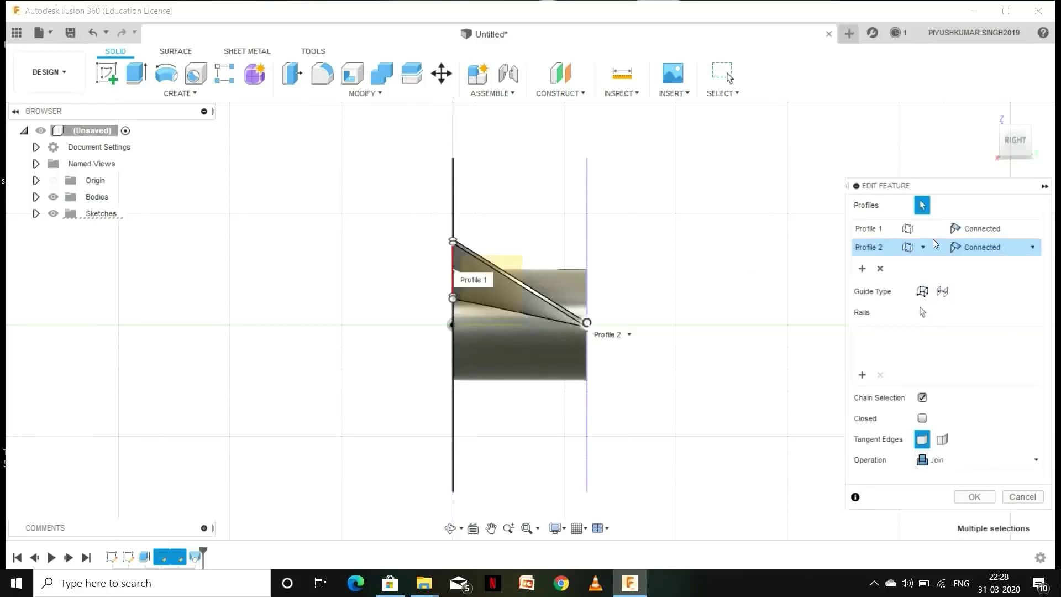
pyautogui.click(1020, 247)
pyautogui.click(973, 282)
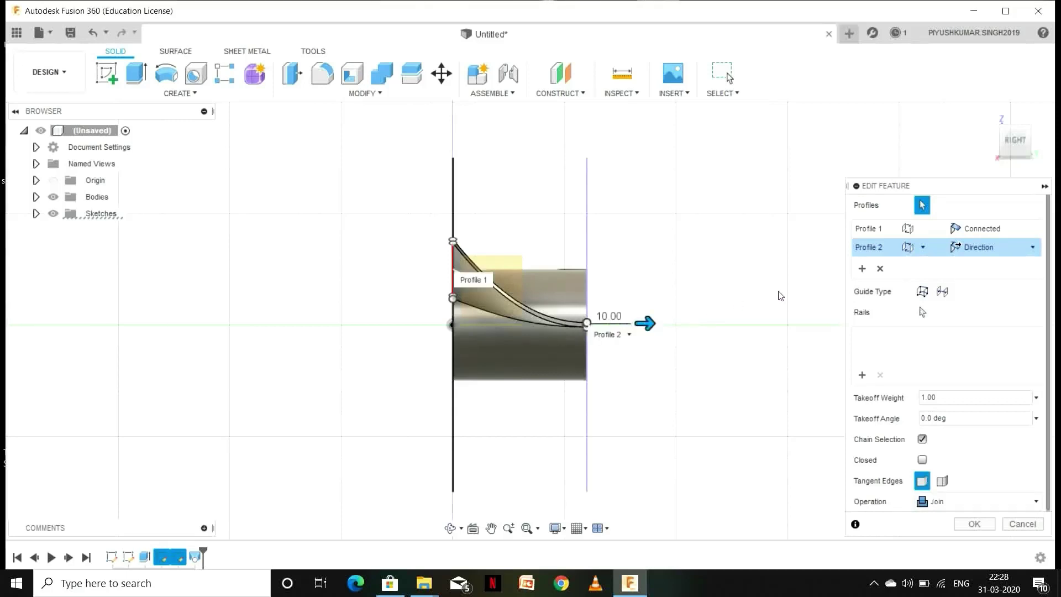
# Set Profile 1 to Direction with a 1.50 takeoff weight and apply the loft
pyautogui.click(976, 228)
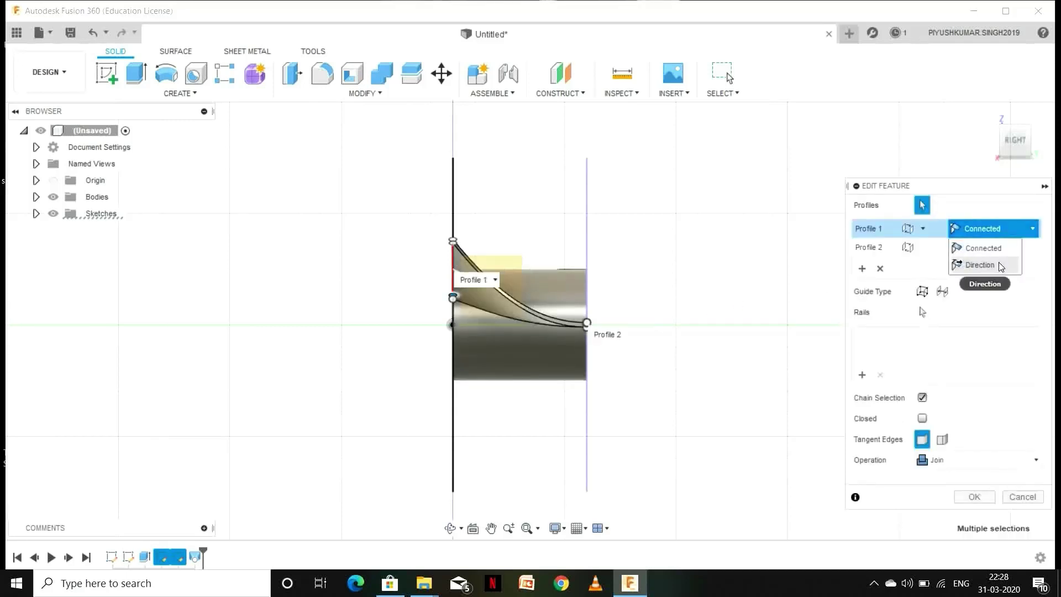
pyautogui.click(999, 262)
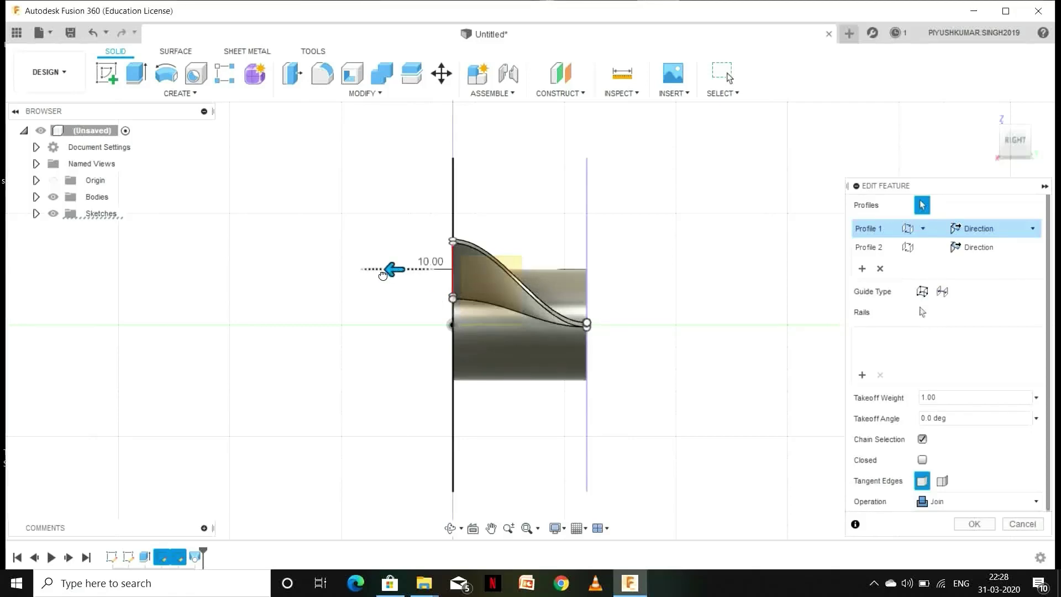
pyautogui.moveTo(395, 270); pyautogui.dragTo(367, 268)
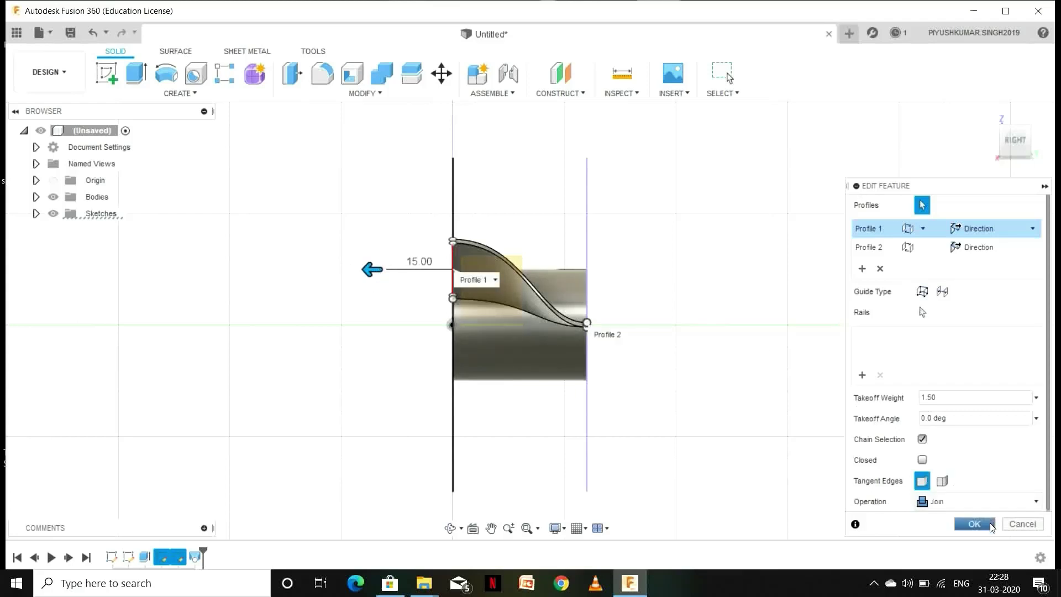
pyautogui.click(988, 522)
pyautogui.click(987, 114)
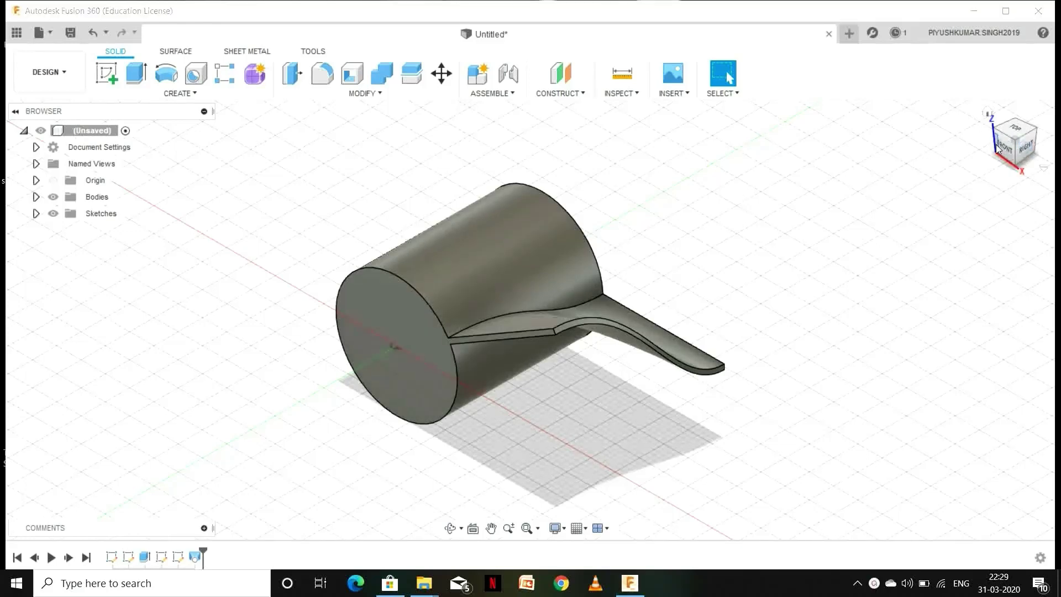
pyautogui.moveTo(1027, 145)
pyautogui.mouseDown()
pyautogui.moveTo(1019, 129)
pyautogui.moveTo(1038, 138)
pyautogui.moveTo(966, 155)
pyautogui.mouseUp()
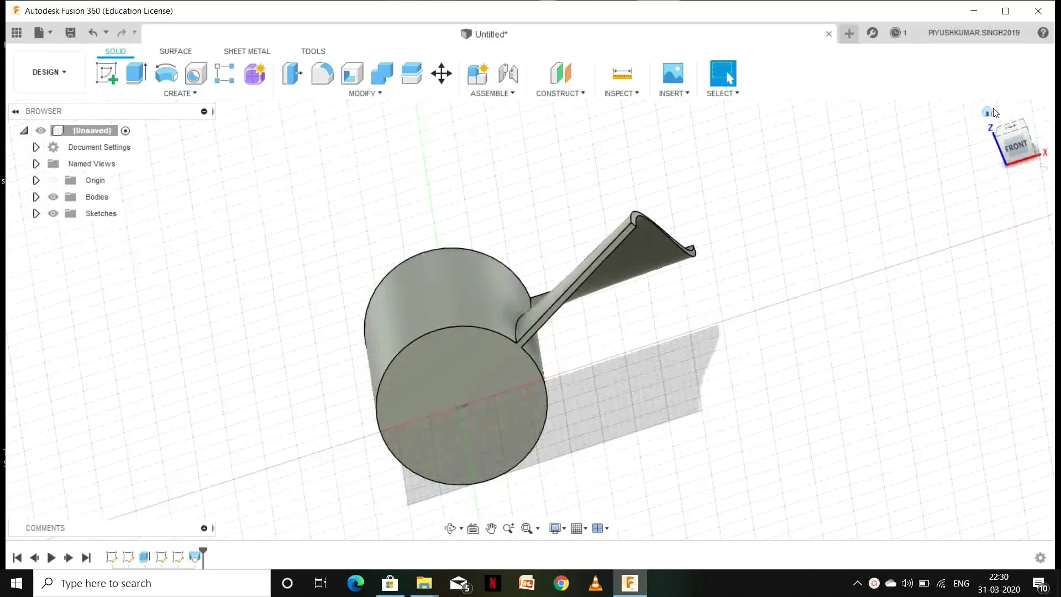
pyautogui.click(992, 113)
pyautogui.click(329, 76)
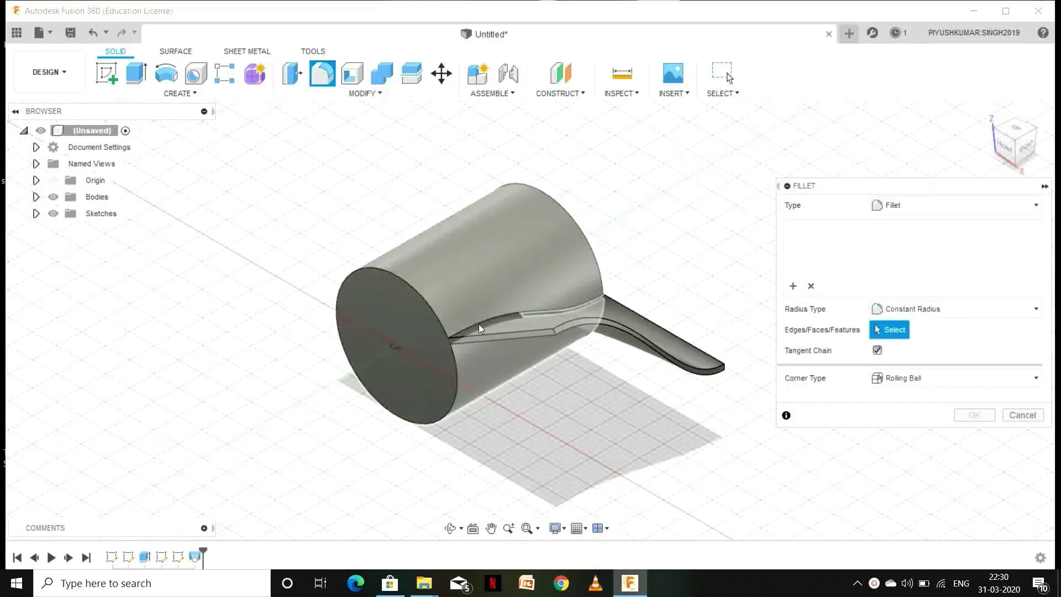
# Fillet the upper and lower blade-to-hub edges with a 2 mm radius
pyautogui.scroll(3, 479, 324)
pyautogui.click(478, 323)
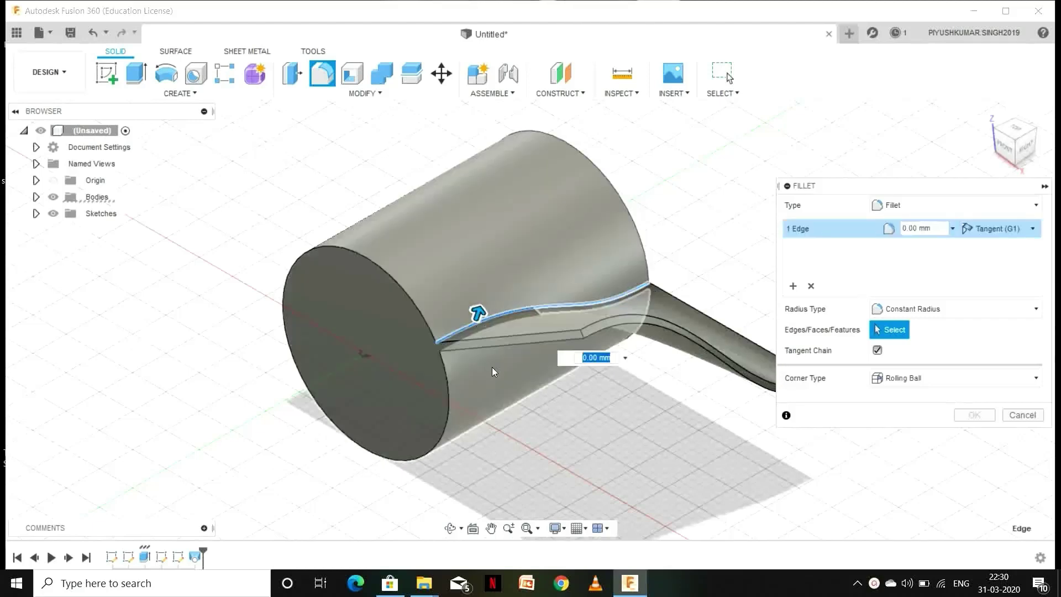
pyautogui.scroll(-2, 493, 368)
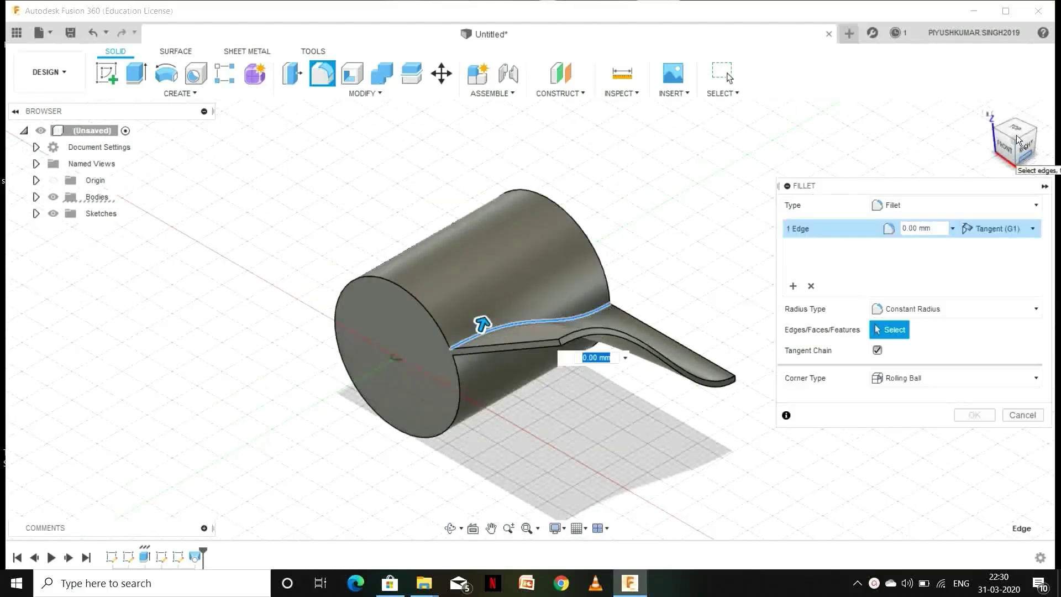
pyautogui.click(1022, 149)
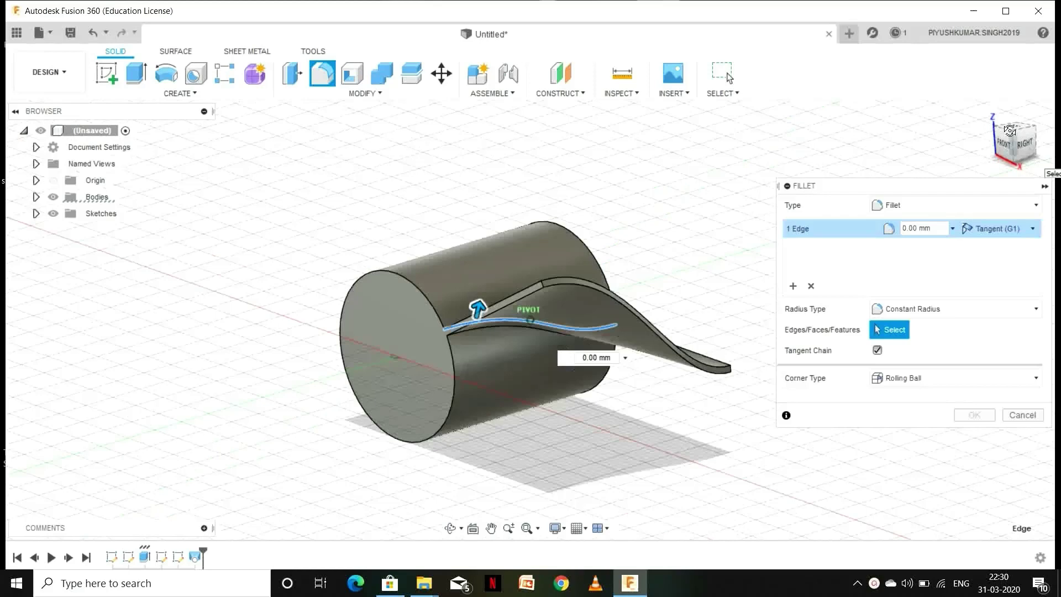
pyautogui.click(483, 324)
pyautogui.write('2')
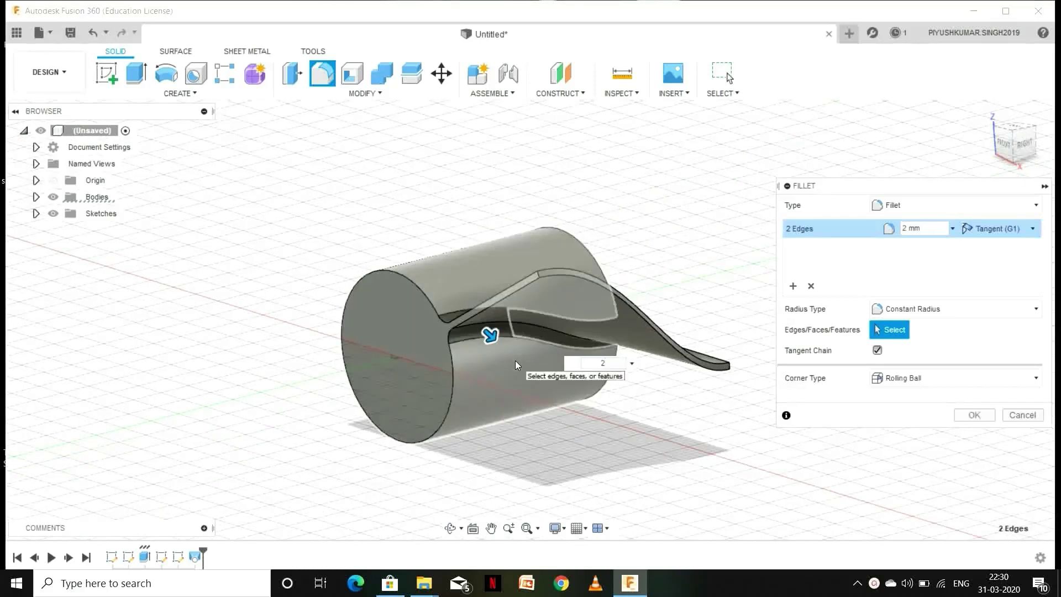
pyautogui.click(974, 416)
pyautogui.moveTo(1021, 145); pyautogui.dragTo(966, 127)
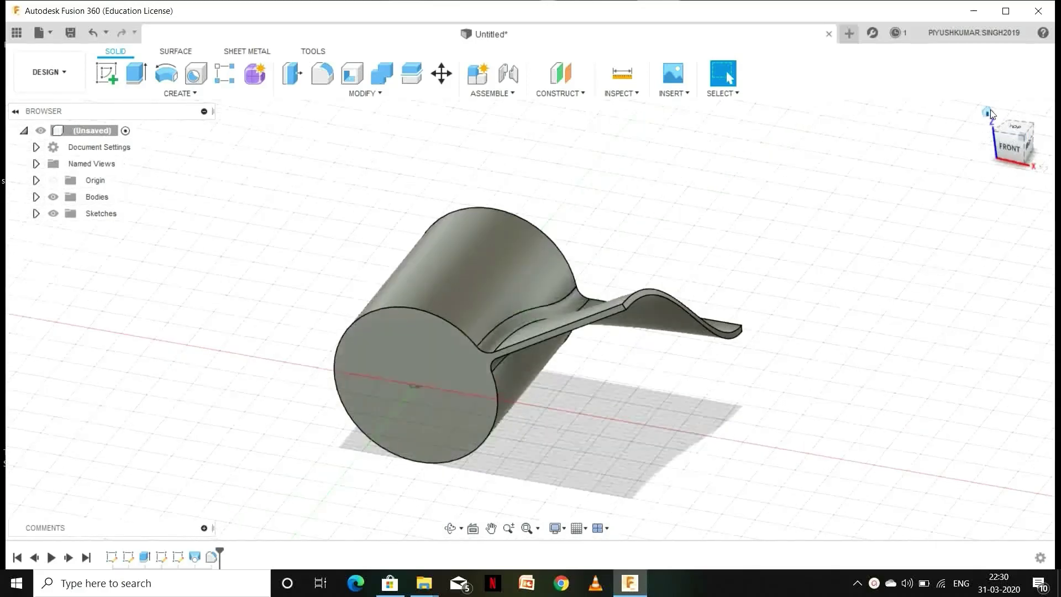
pyautogui.click(988, 112)
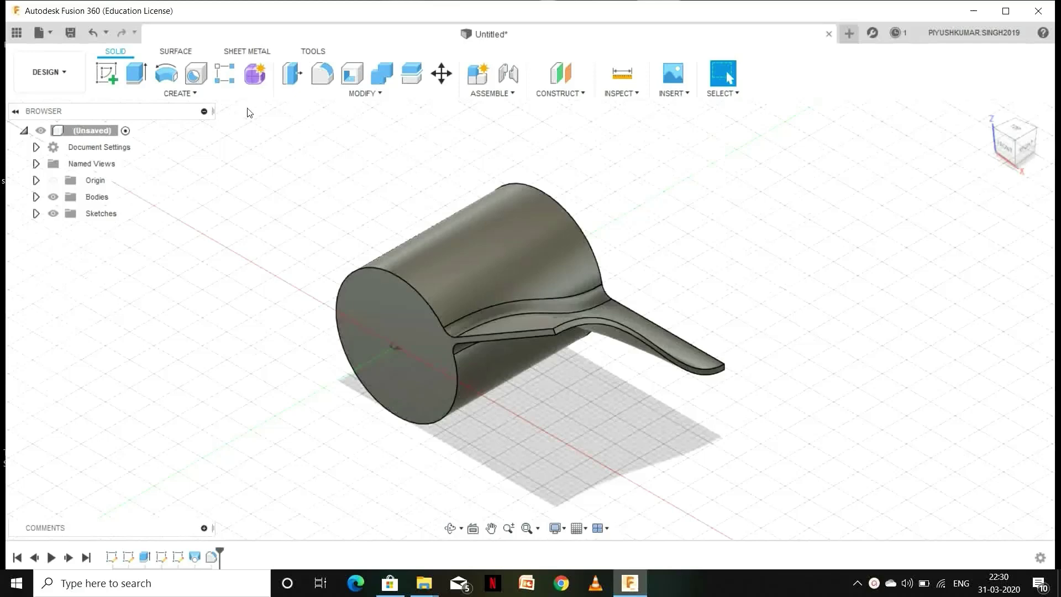
# Start a circular pattern of the blade loft and its fillet
pyautogui.click(215, 94)
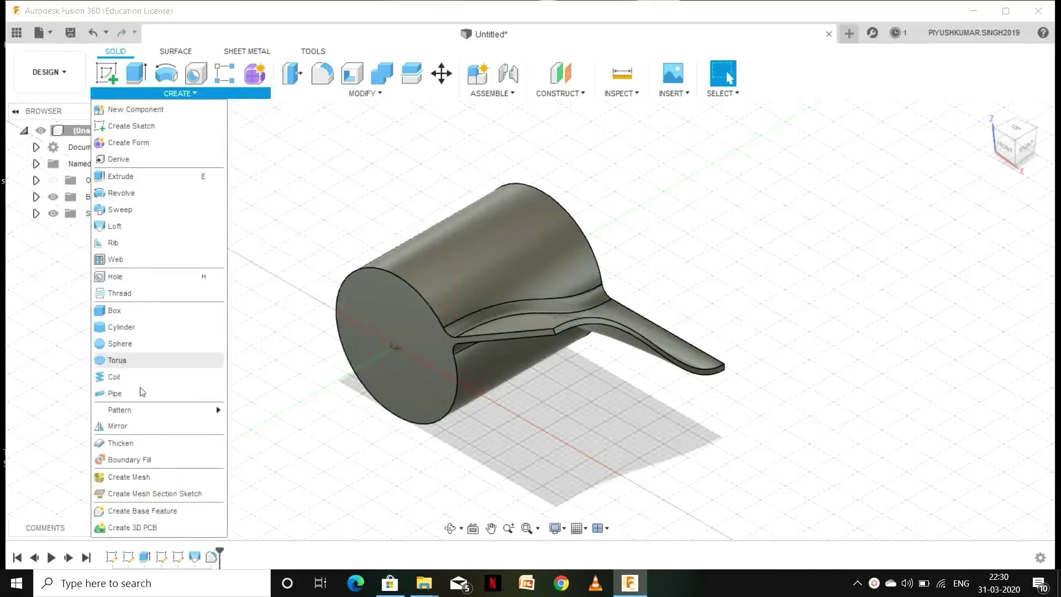
pyautogui.moveTo(151, 409)
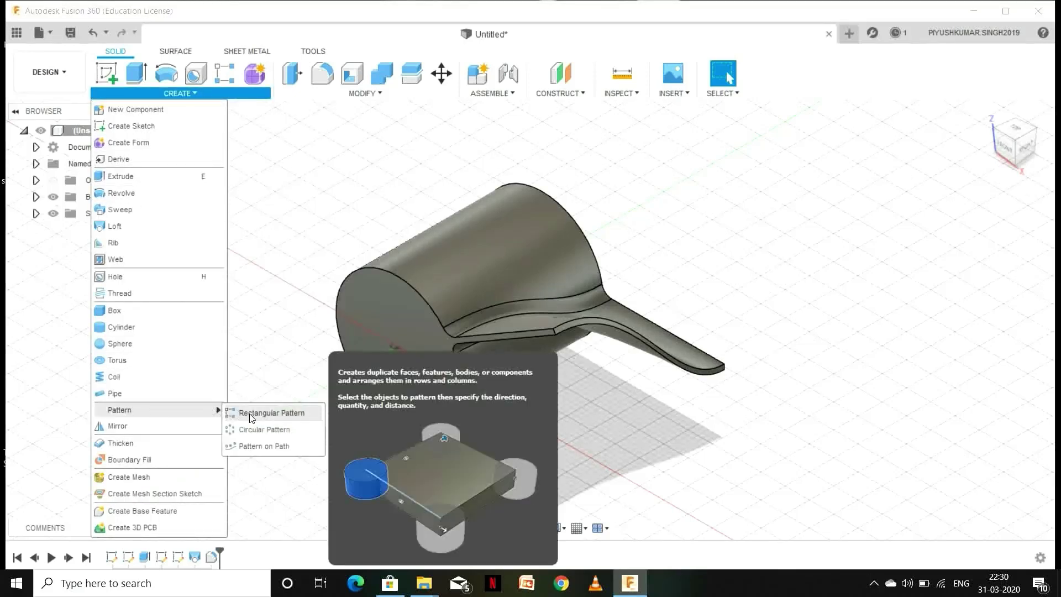
pyautogui.click(255, 430)
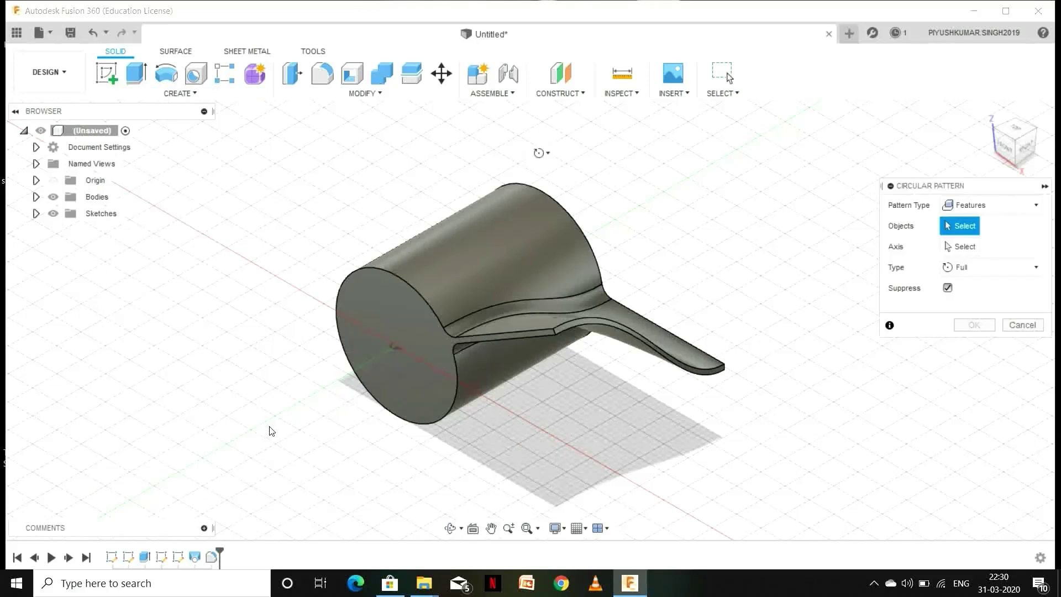
pyautogui.click(195, 559)
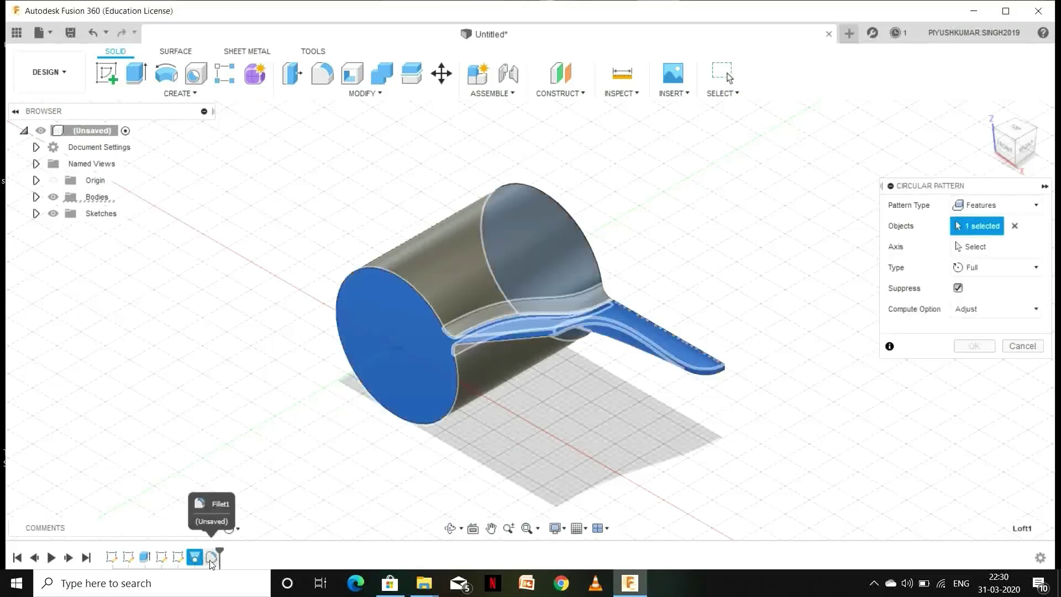
pyautogui.click(210, 558)
# Pattern them as Features around the hub's end-face circle with quantity 6
pyautogui.click(1001, 205)
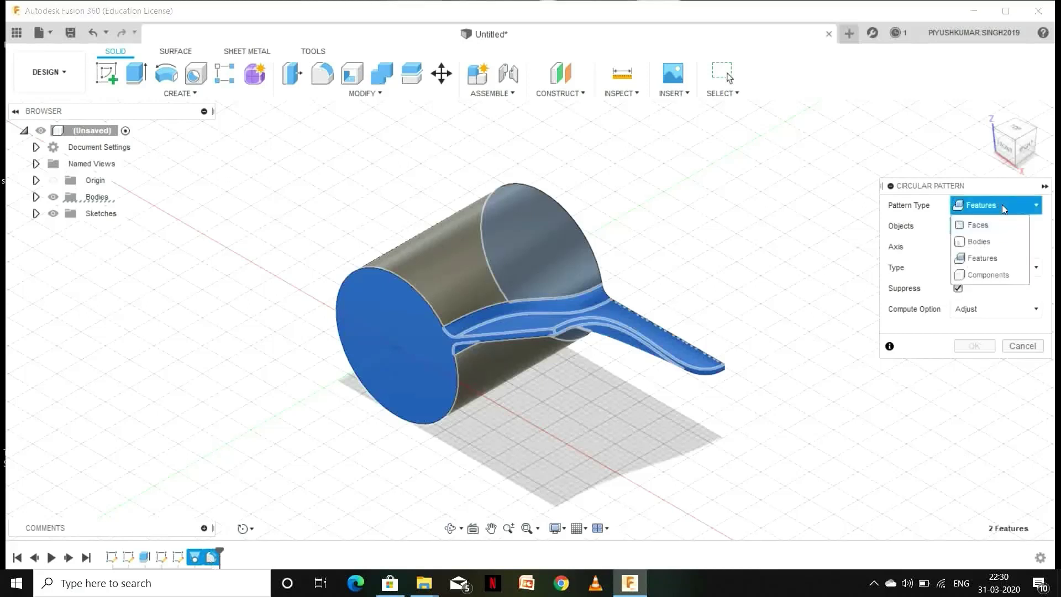
pyautogui.click(979, 258)
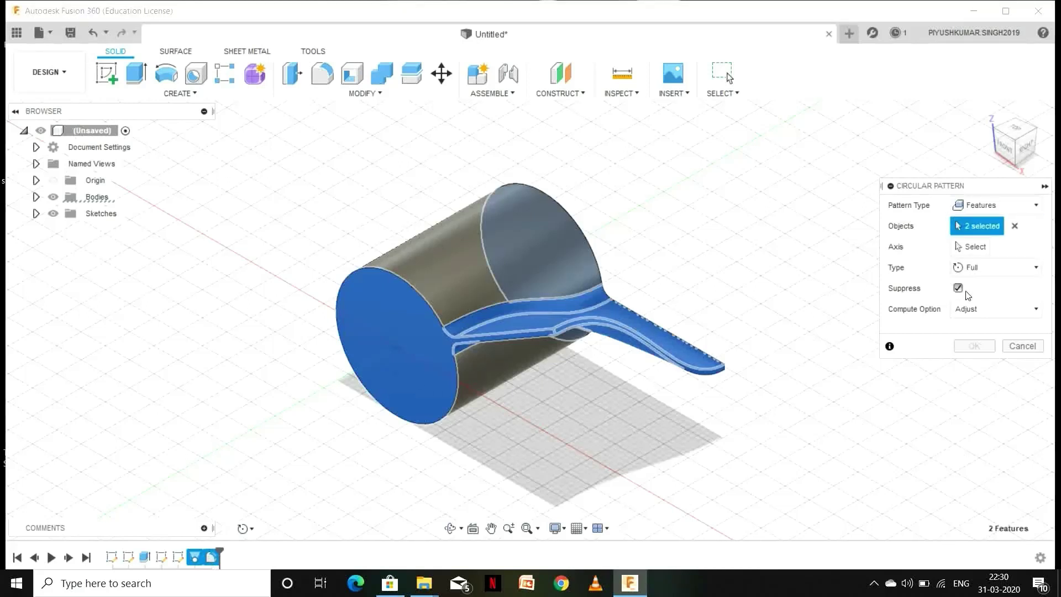
pyautogui.click(971, 247)
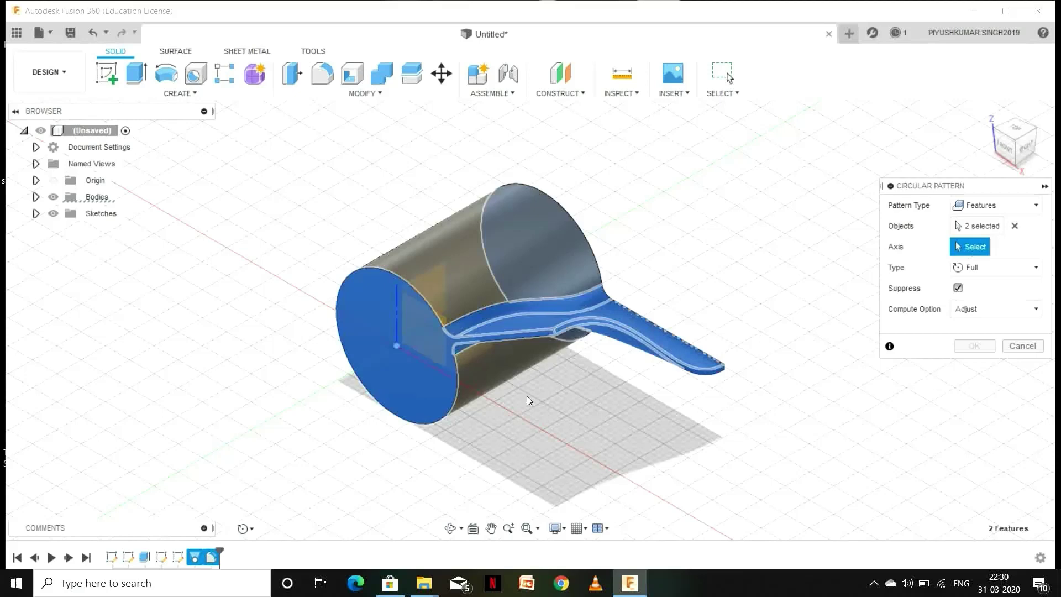
pyautogui.scroll(3, 431, 421)
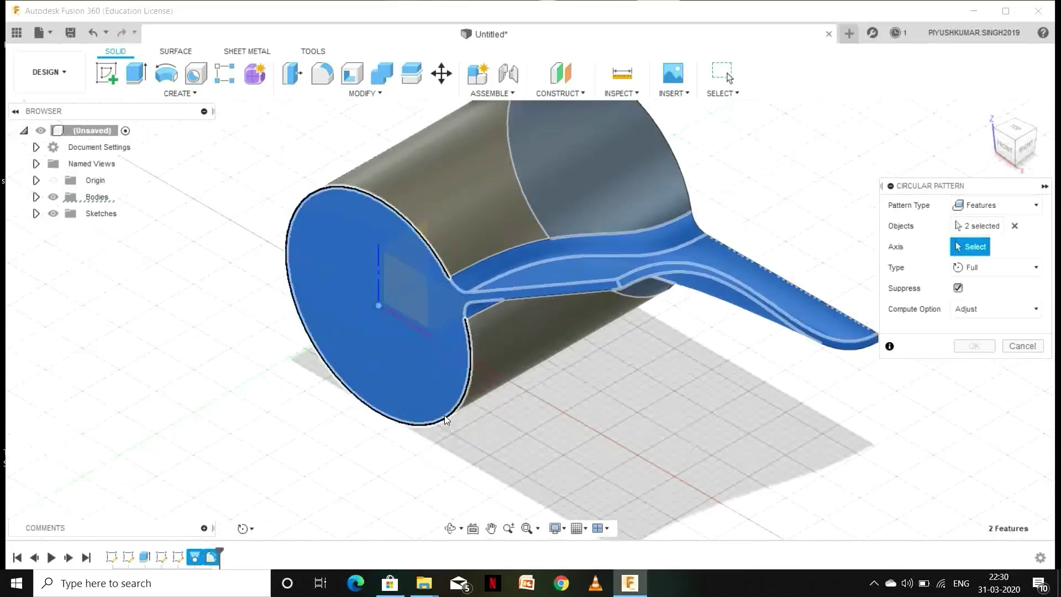
pyautogui.click(446, 420)
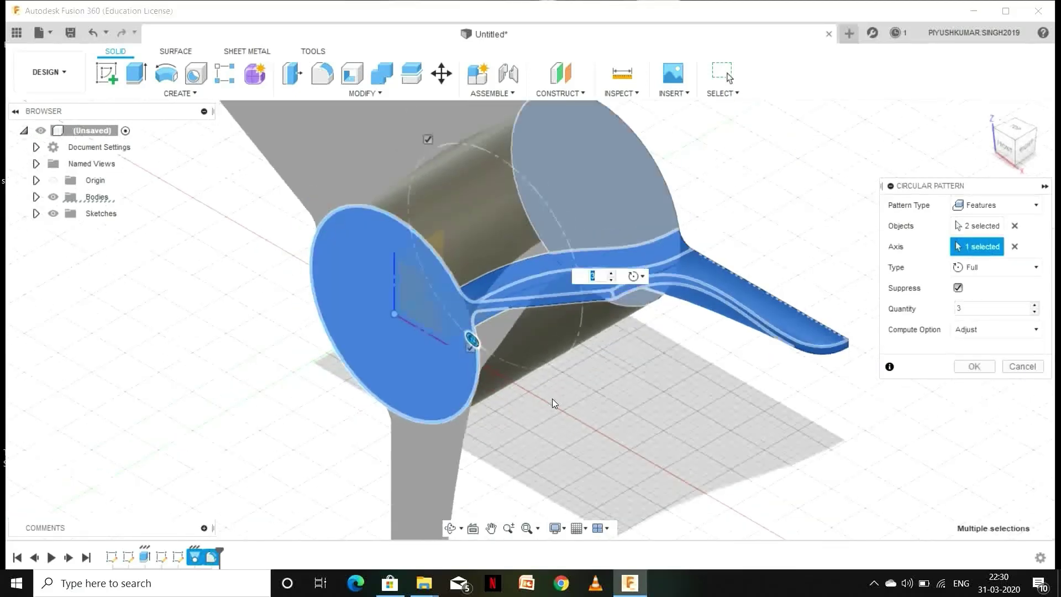
pyautogui.scroll(-4, 552, 399)
pyautogui.write('6')
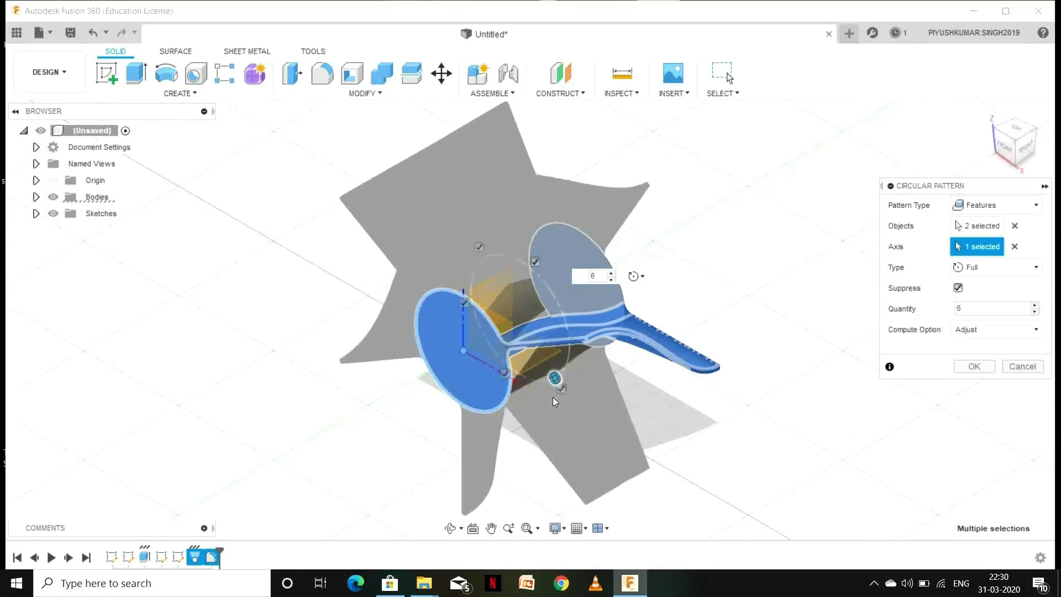
pyautogui.click(974, 367)
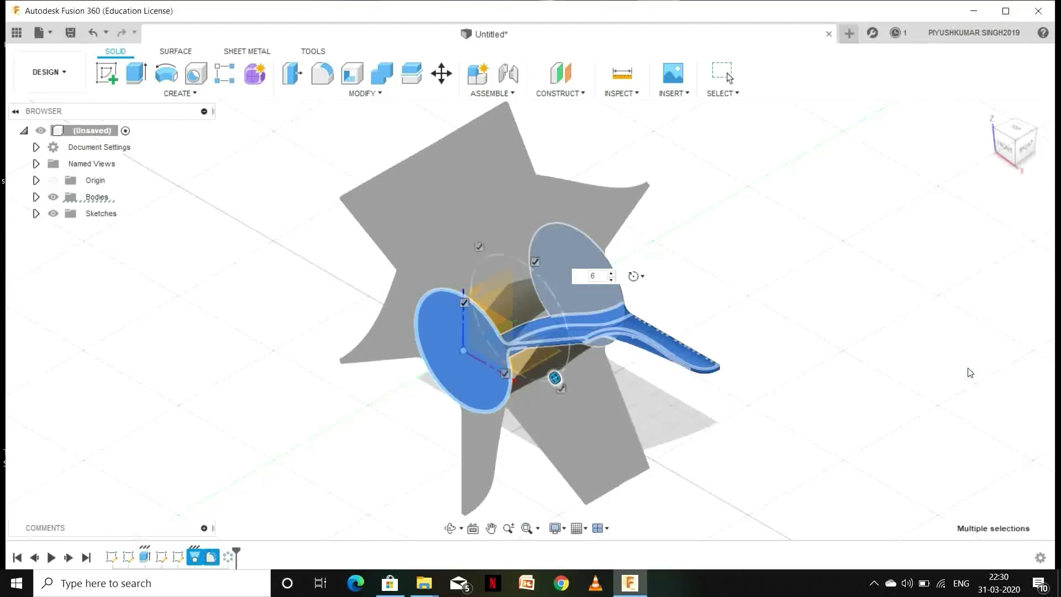
pyautogui.scroll(-3, 690, 402)
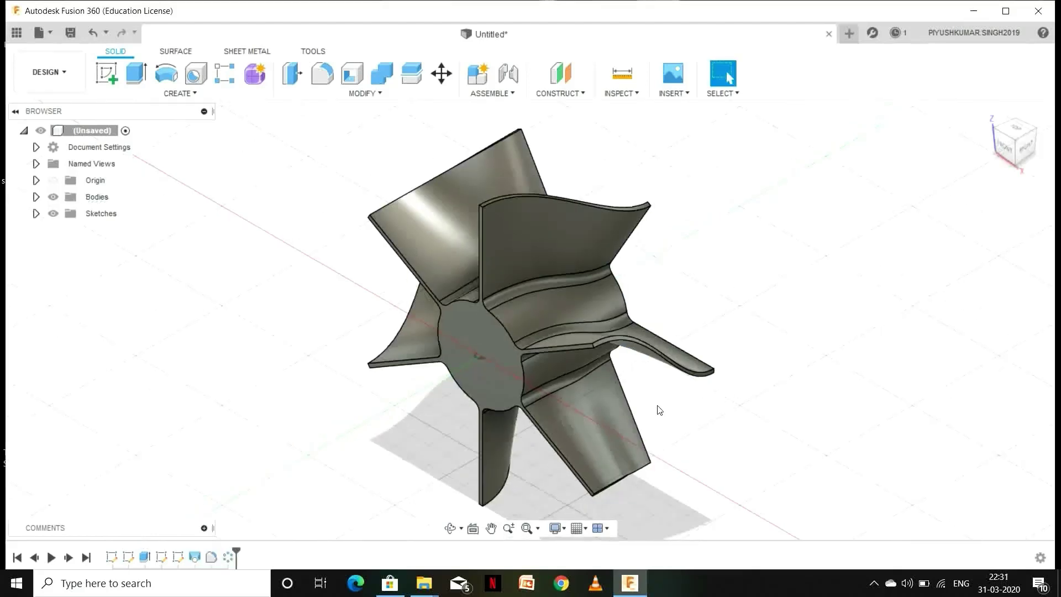
# Inspect the six-blade fan from the front and a tilted view, then open the hub face's context menu
pyautogui.click(1011, 142)
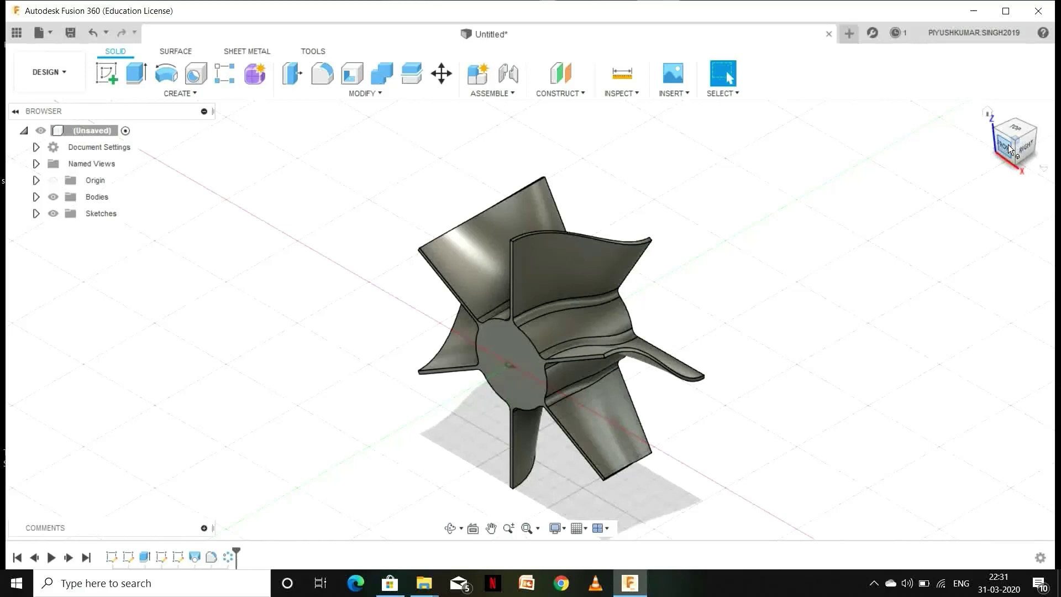
pyautogui.scroll(2, 585, 336)
pyautogui.scroll(-2, 585, 336)
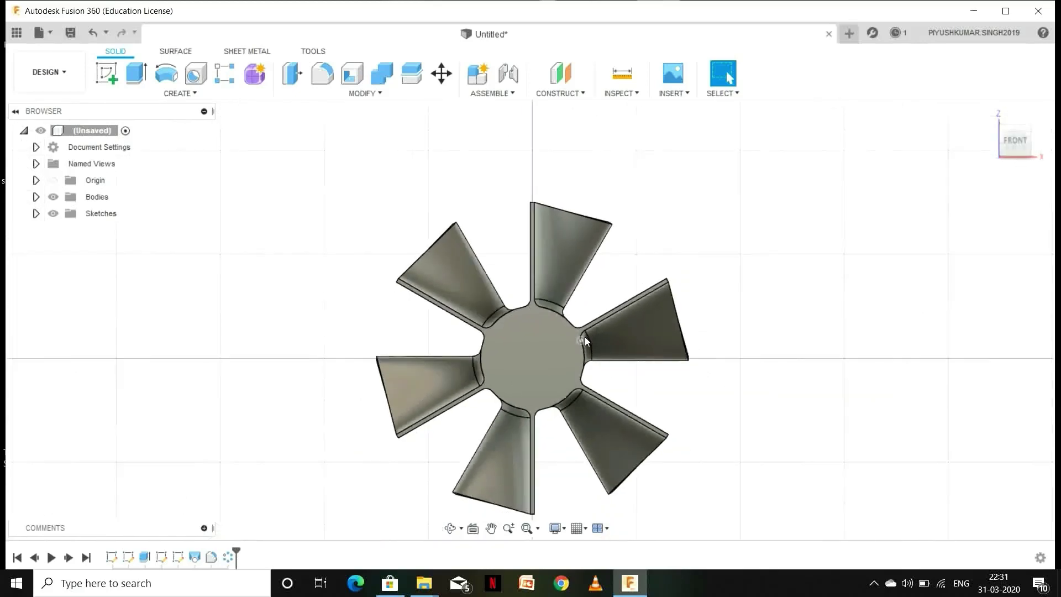
pyautogui.moveTo(1008, 141)
pyautogui.mouseDown()
pyautogui.moveTo(966, 170)
pyautogui.moveTo(1010, 144)
pyautogui.mouseUp()
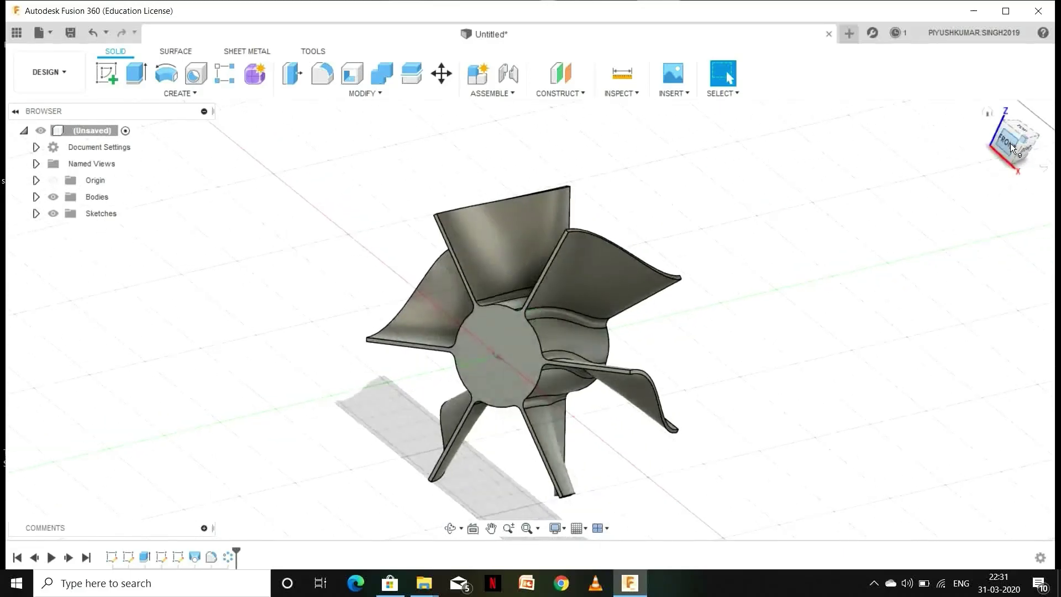
pyautogui.click(1010, 143)
pyautogui.rightClick(540, 358)
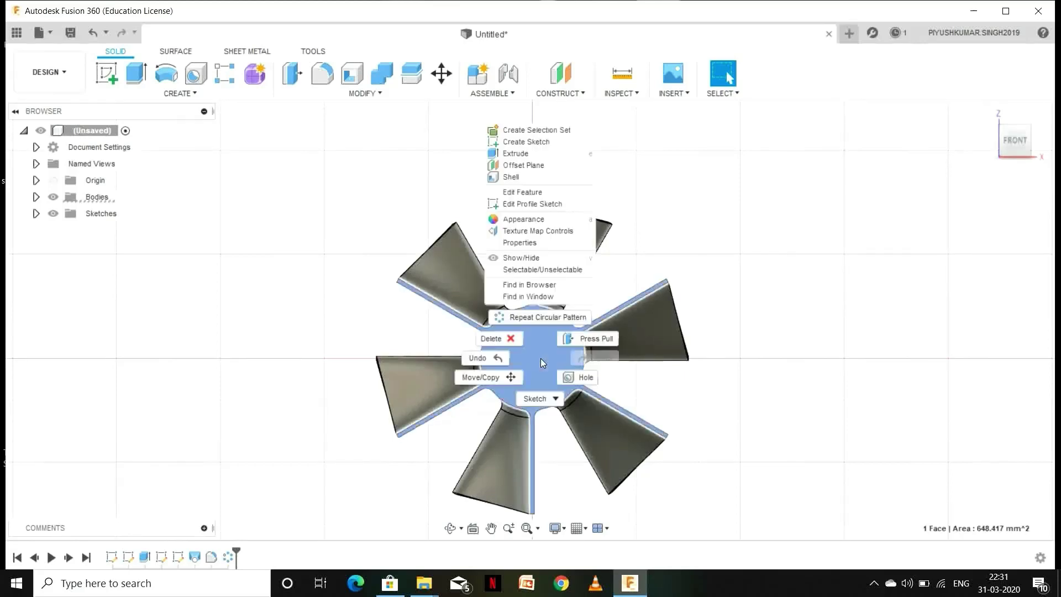
# Start a sketch on the hub face and draw a 15 mm circle at the origin
pyautogui.click(525, 142)
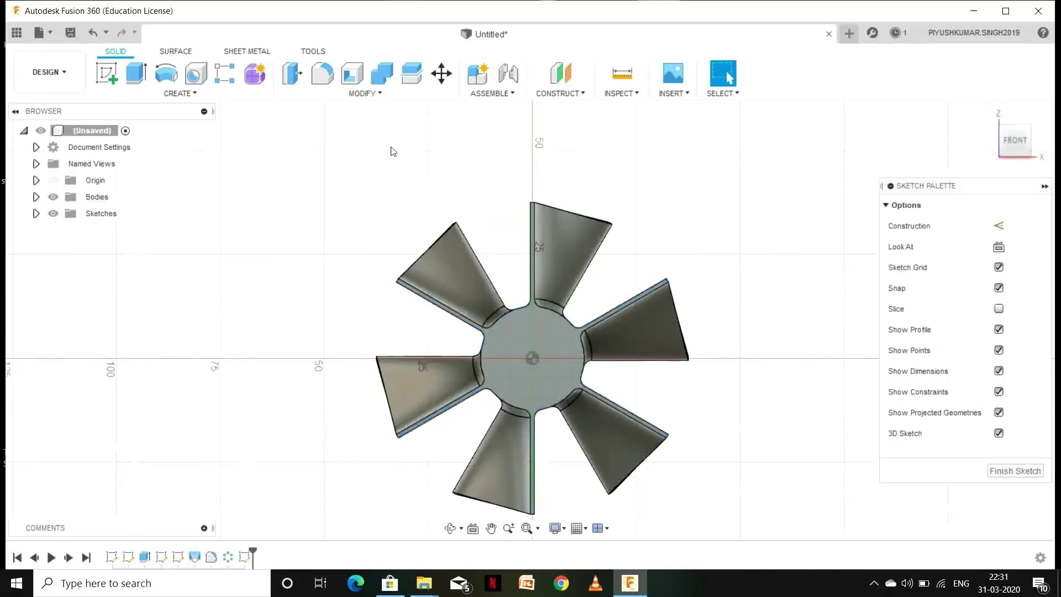
pyautogui.click(172, 79)
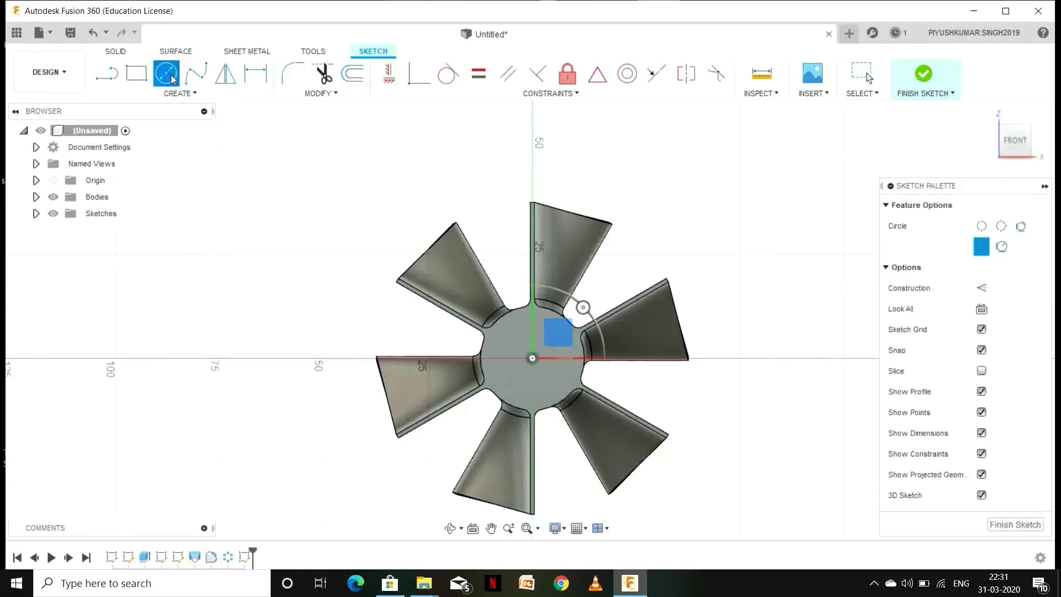
pyautogui.click(532, 357)
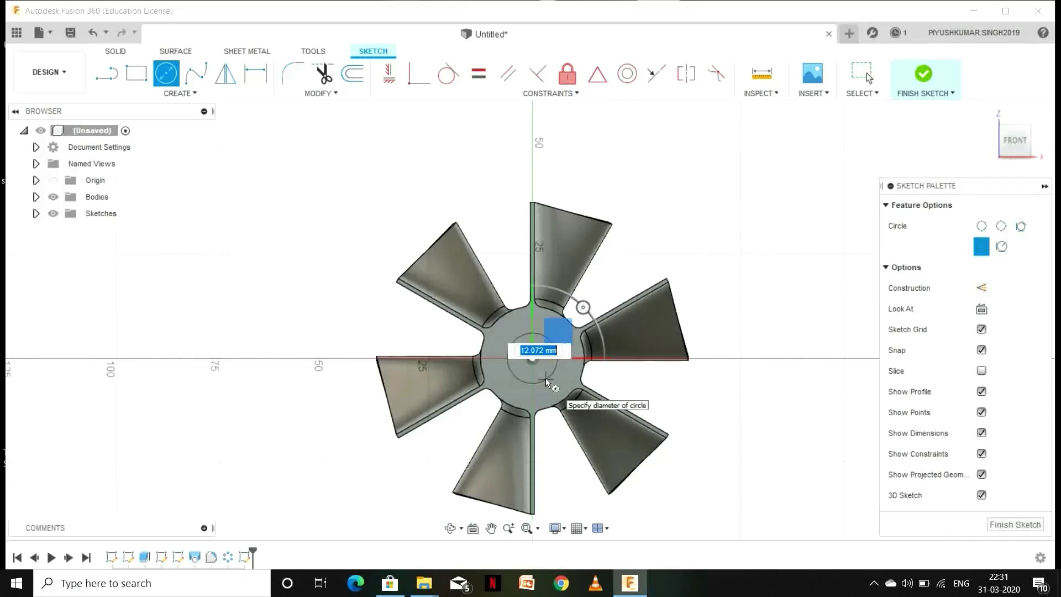
pyautogui.write('15')
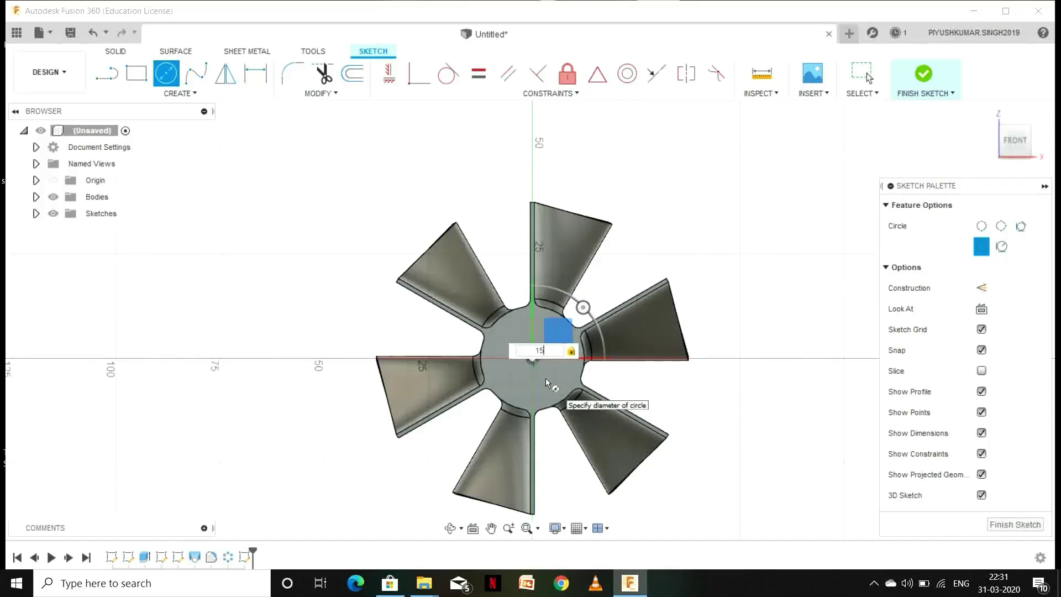
pyautogui.press('Return')
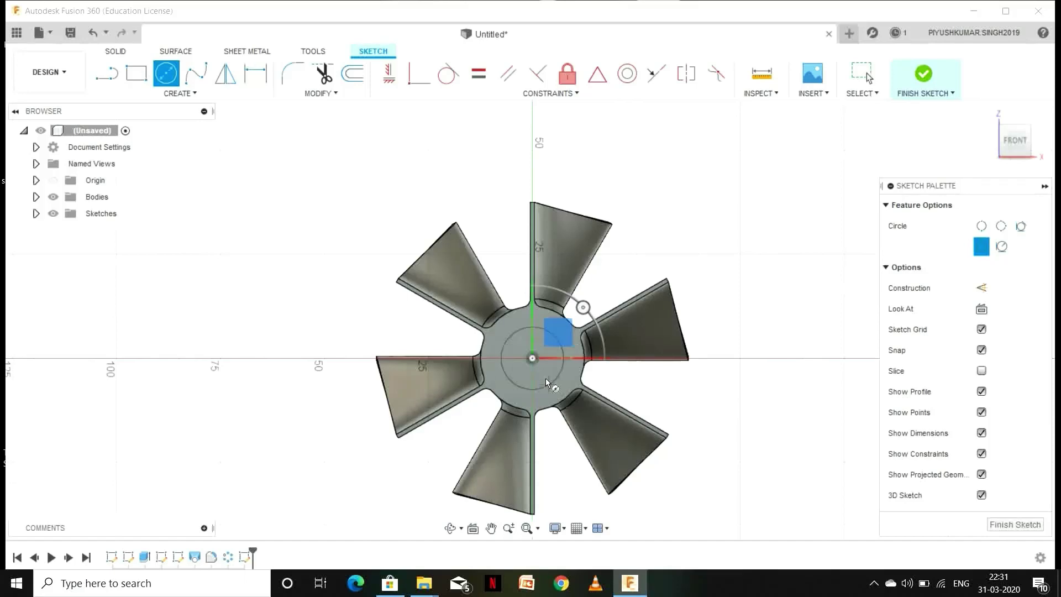
pyautogui.press('Escape')
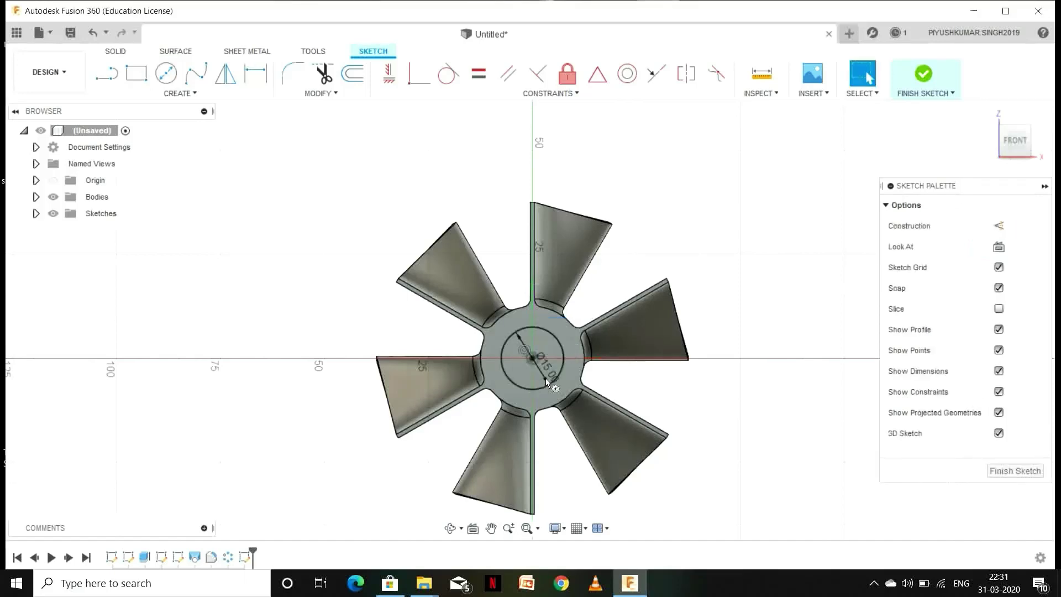
# Add a concentric 7 mm circle at the origin and finish the sketch
pyautogui.click(168, 73)
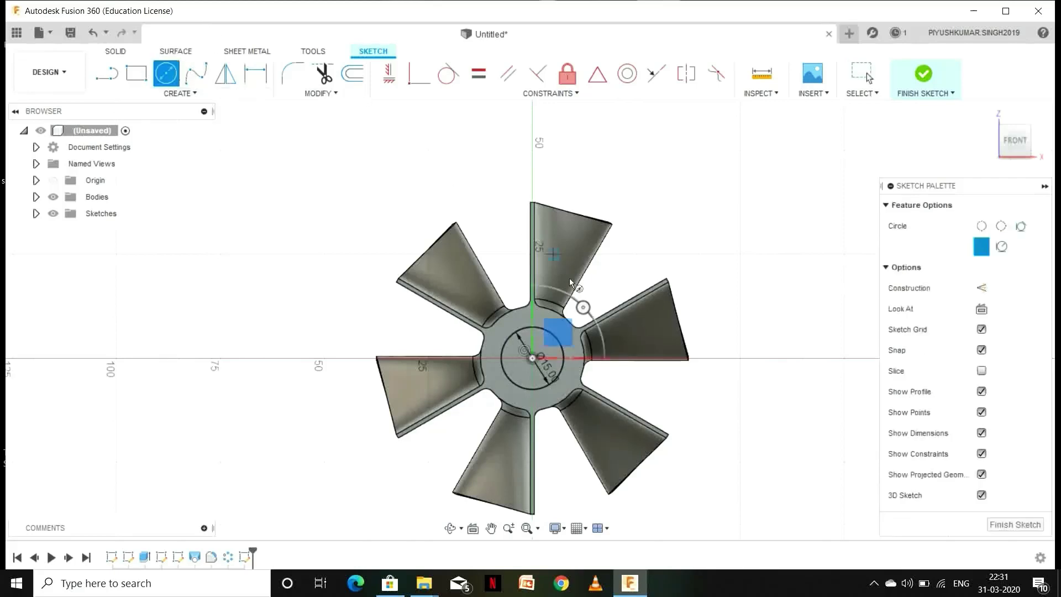
pyautogui.click(532, 357)
pyautogui.write('10')
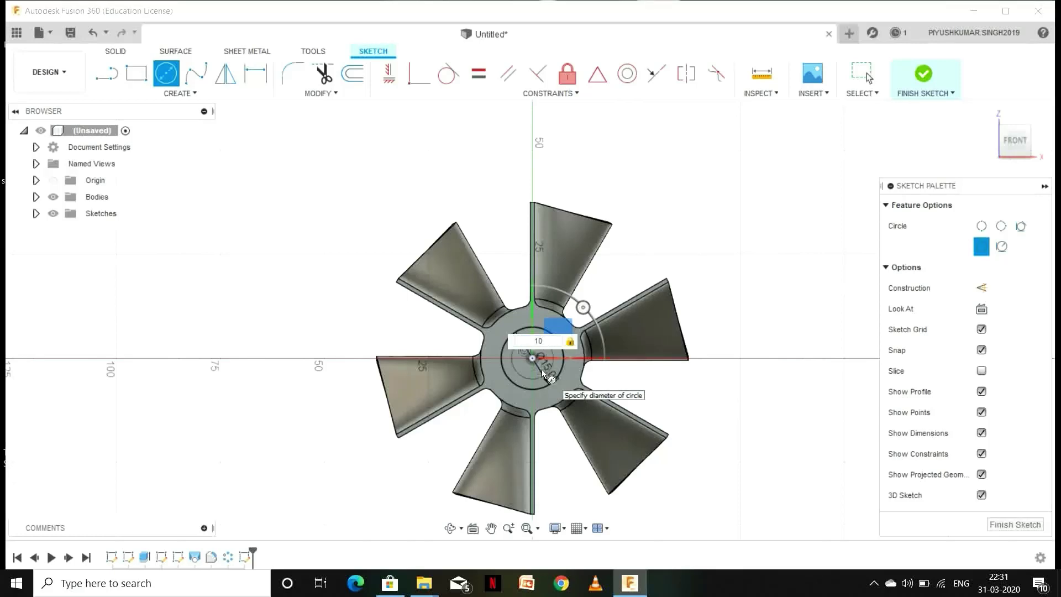
pyautogui.press('BackSpace')
pyautogui.press('BackSpace')
pyautogui.write('7')
pyautogui.press('Return')
pyautogui.press('Escape')
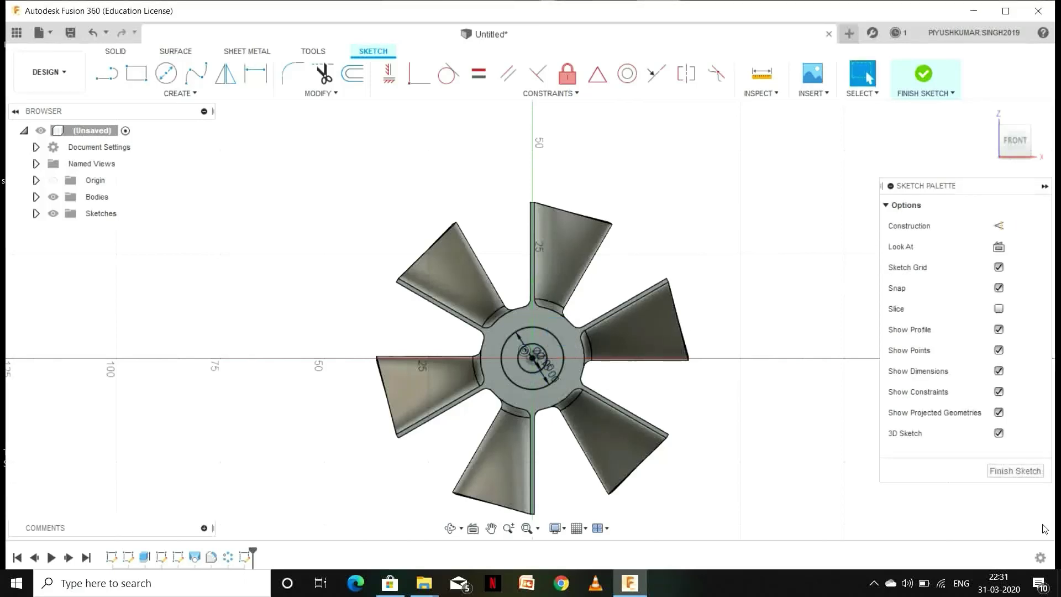
pyautogui.click(1015, 471)
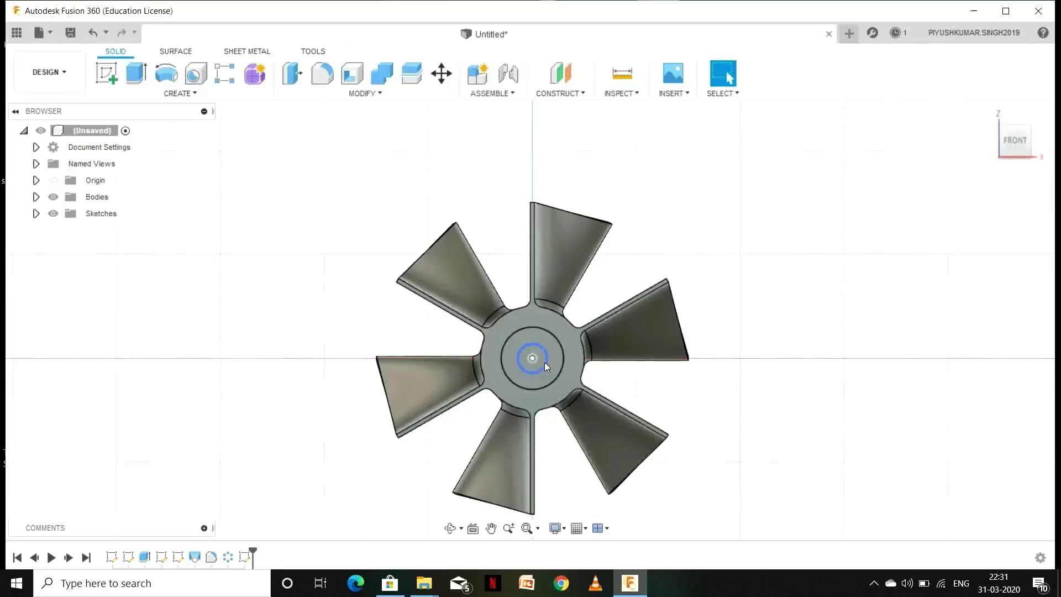
pyautogui.press('e')
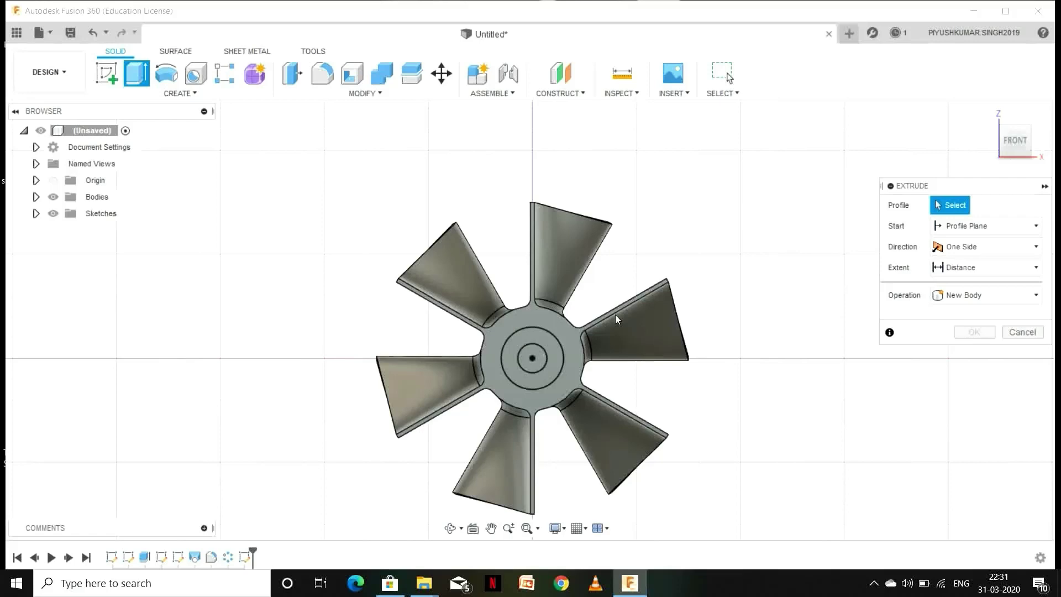
# Extrude the ring between the 15 mm and 7 mm circles as a -25 mm cut into the hub
pyautogui.click(986, 114)
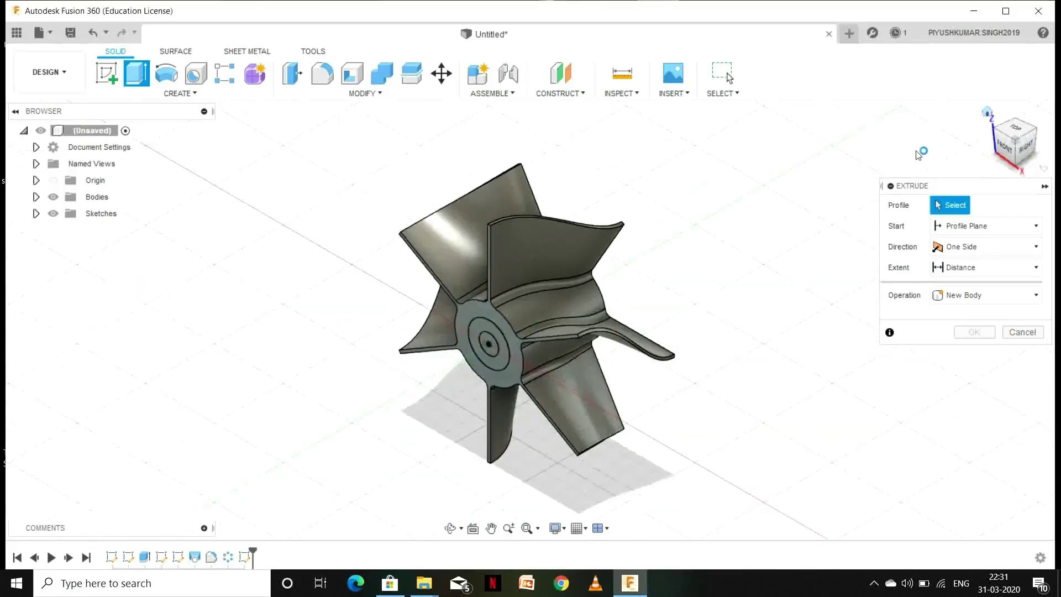
pyautogui.click(498, 343)
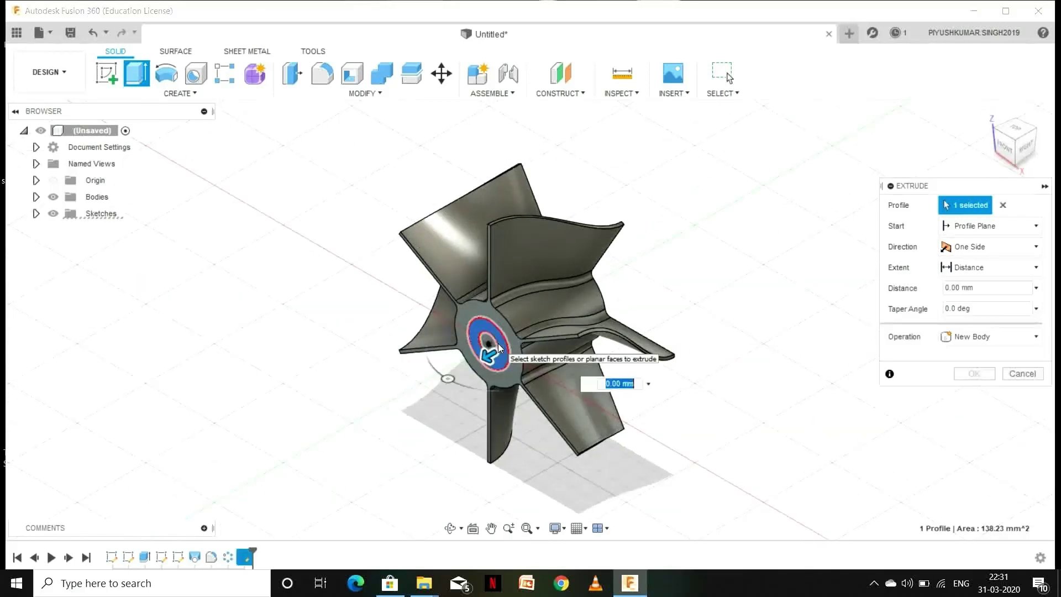
pyautogui.moveTo(484, 354); pyautogui.dragTo(562, 312)
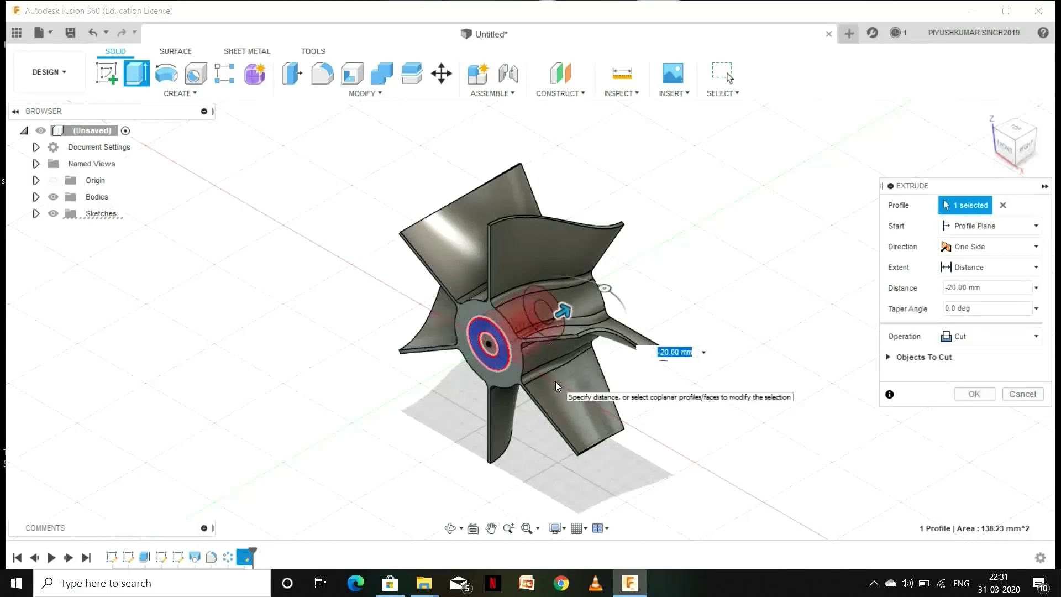
pyautogui.write('-25')
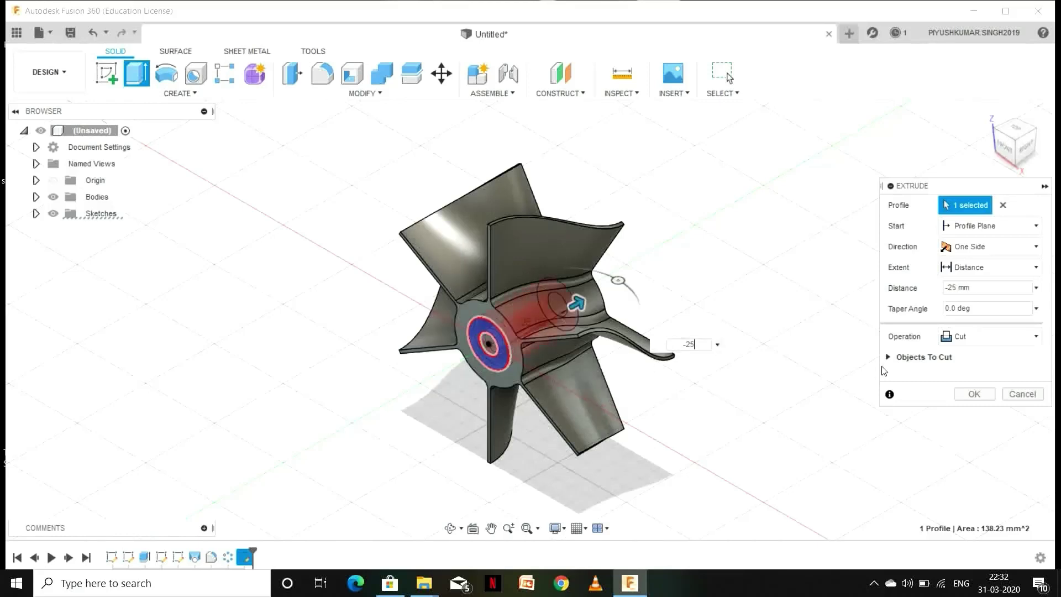
pyautogui.click(970, 395)
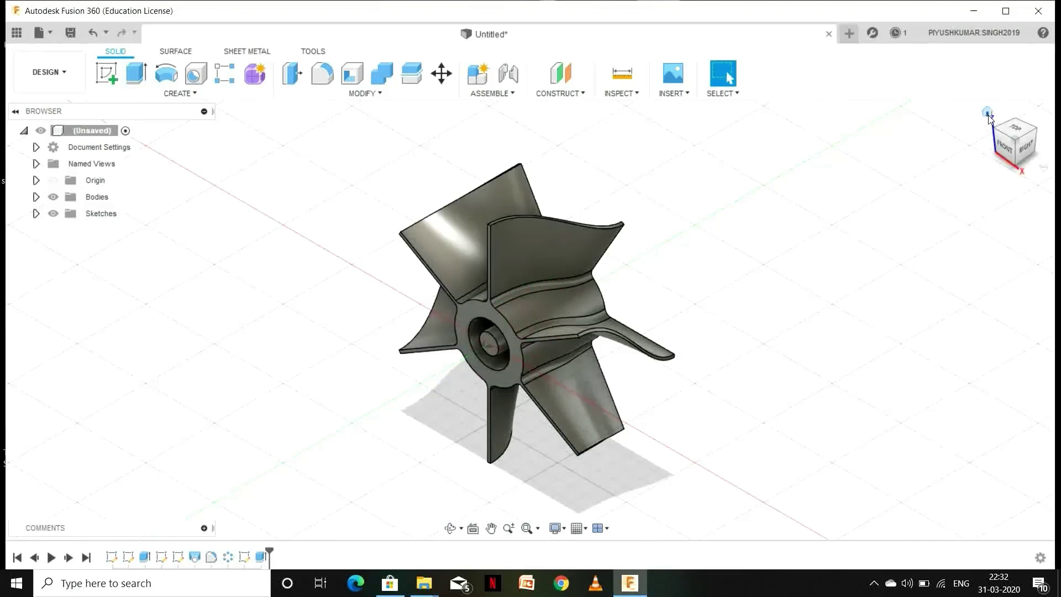
pyautogui.click(1003, 145)
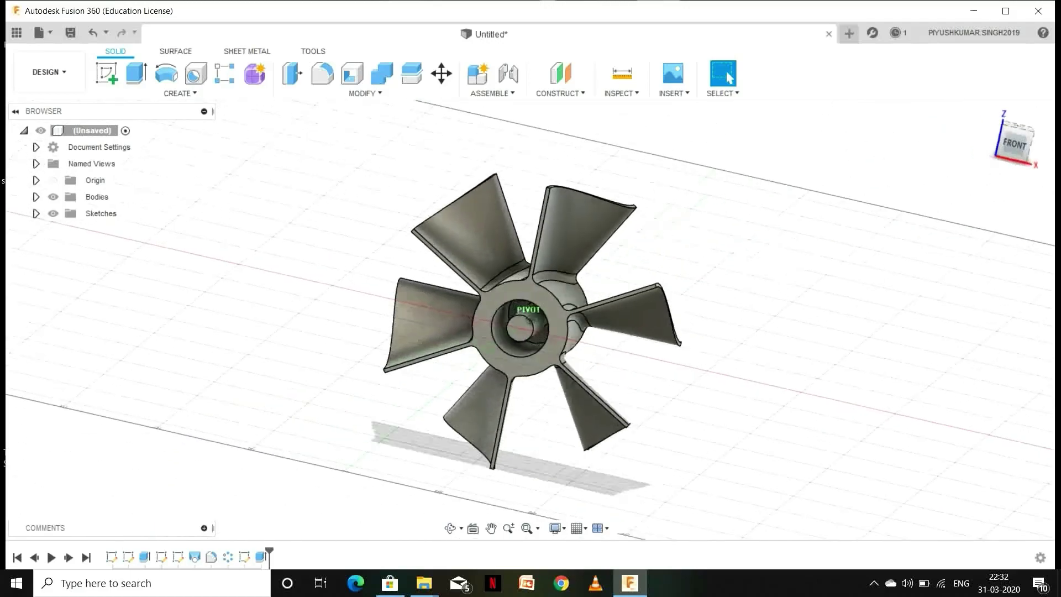
# Orbit to the hub's flat back face and start a new sketch on it
pyautogui.moveTo(531, 310)
pyautogui.keyDown('shift'); pyautogui.mouseDown(button='middle')
pyautogui.moveTo(592, 251)
pyautogui.moveTo(569, 307)
pyautogui.mouseUp(button='middle'); pyautogui.keyUp('shift')
pyautogui.moveTo(1009, 146)
pyautogui.keyDown('shift'); pyautogui.mouseDown(button='middle')
pyautogui.moveTo(1044, 122)
pyautogui.moveTo(1000, 149)
pyautogui.mouseUp(button='middle'); pyautogui.keyUp('shift')
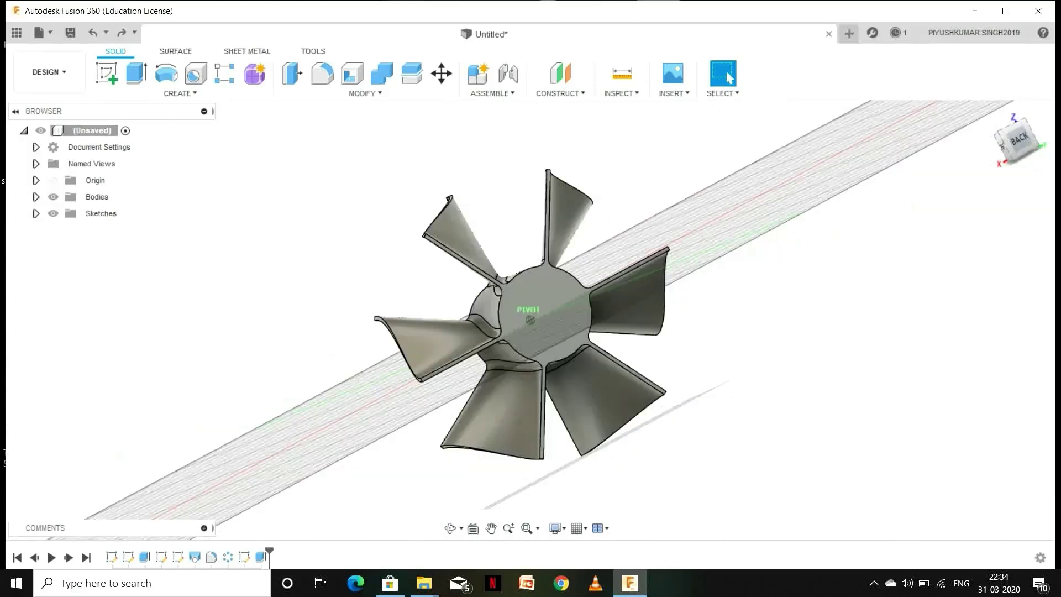
pyautogui.click(546, 304)
pyautogui.rightClick(546, 304)
pyautogui.click(558, 379)
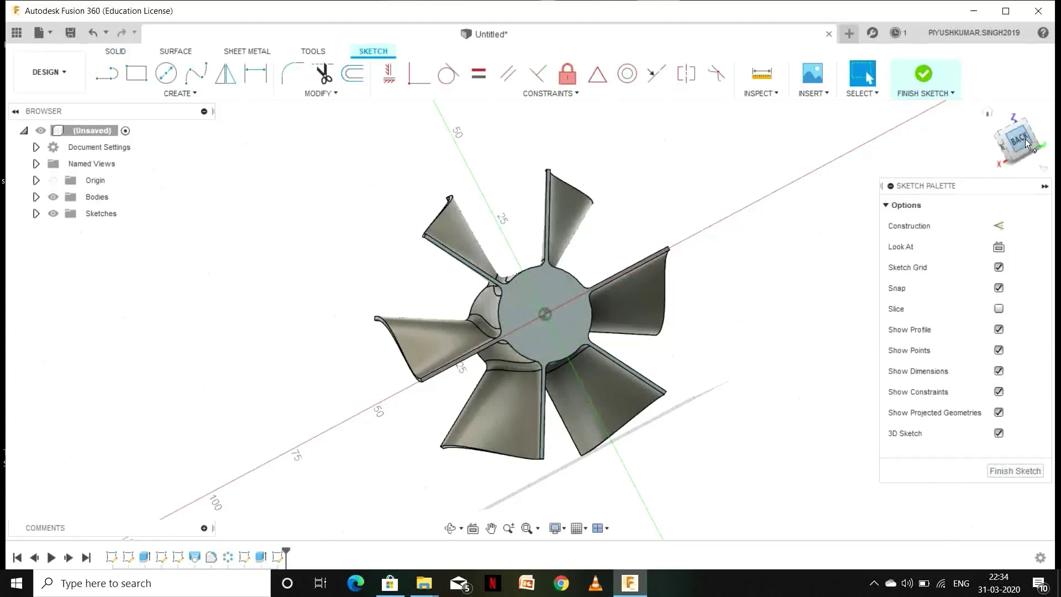
# Draw a 6 mm diameter circle centred on the sketch origin
pyautogui.click(166, 73)
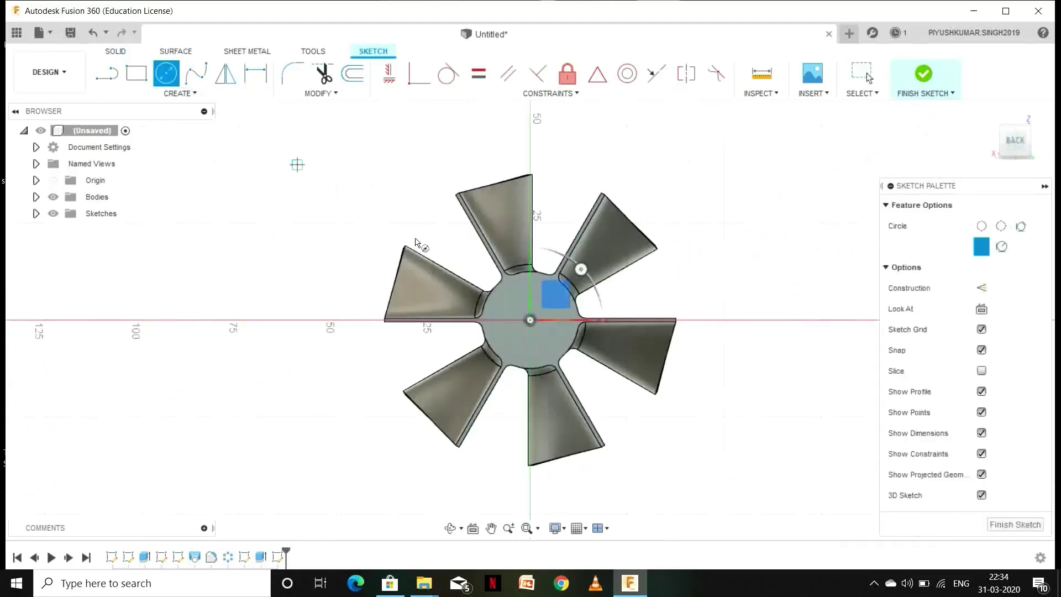
pyautogui.click(531, 320)
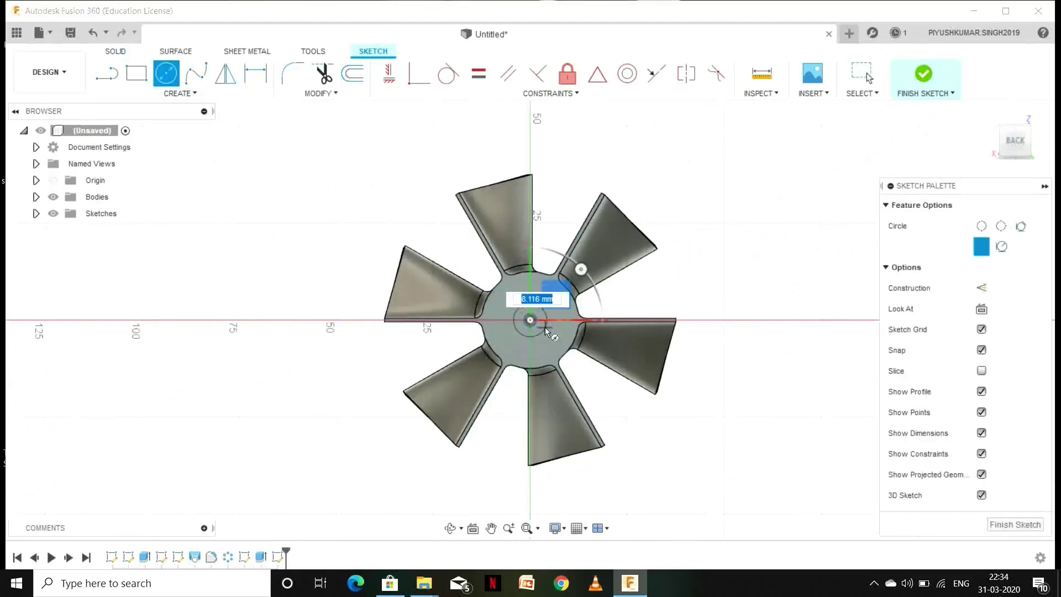
pyautogui.write('6')
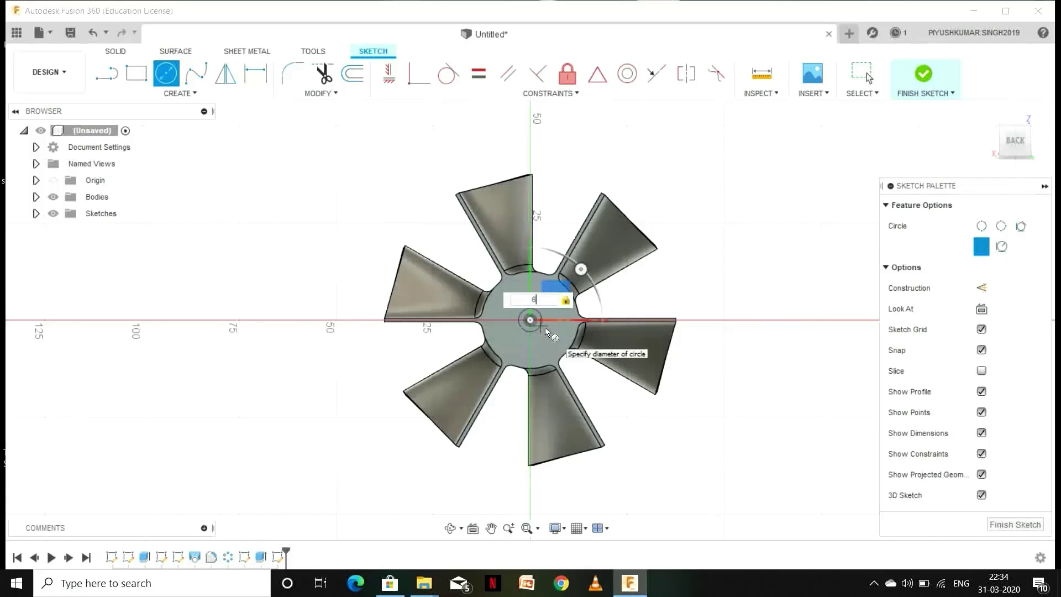
pyautogui.press('Return')
pyautogui.press('Escape')
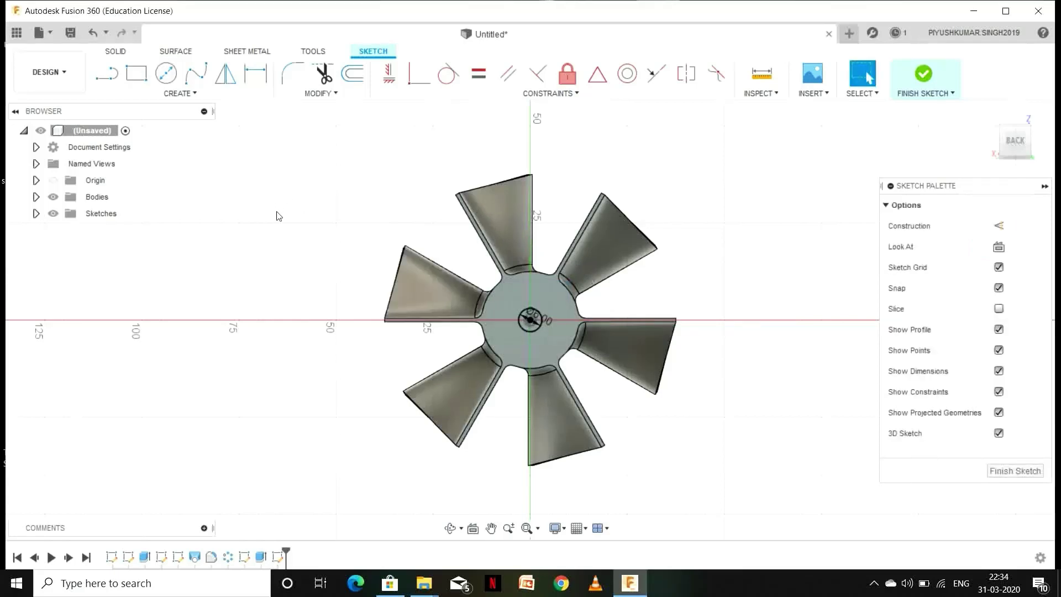
pyautogui.scroll(3, 533, 325)
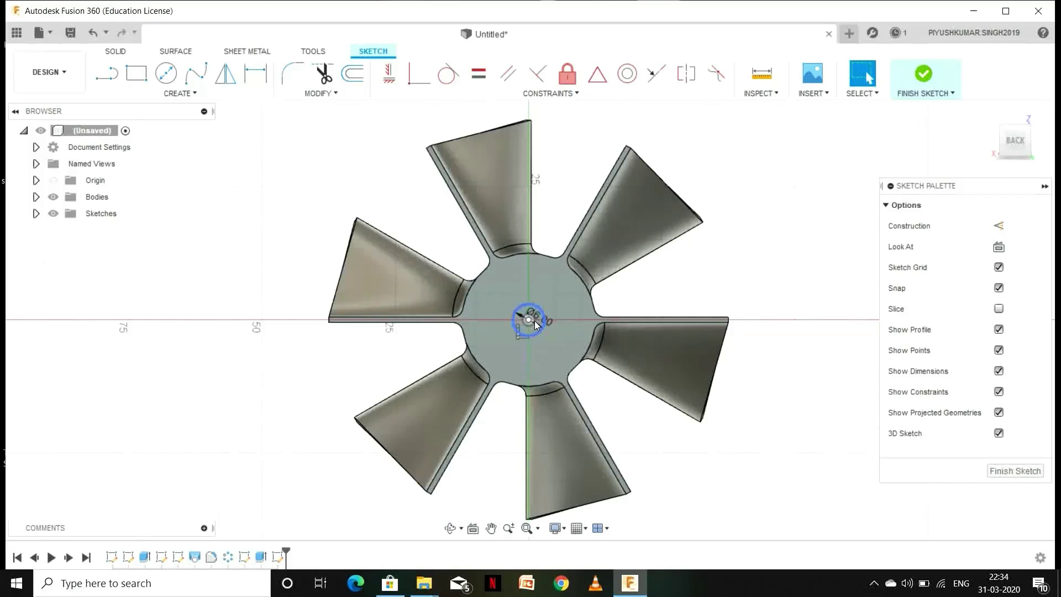
# Extrude the 6 mm circle as a -15 mm cut into the hub, forming the central shaft bore
pyautogui.press('e')
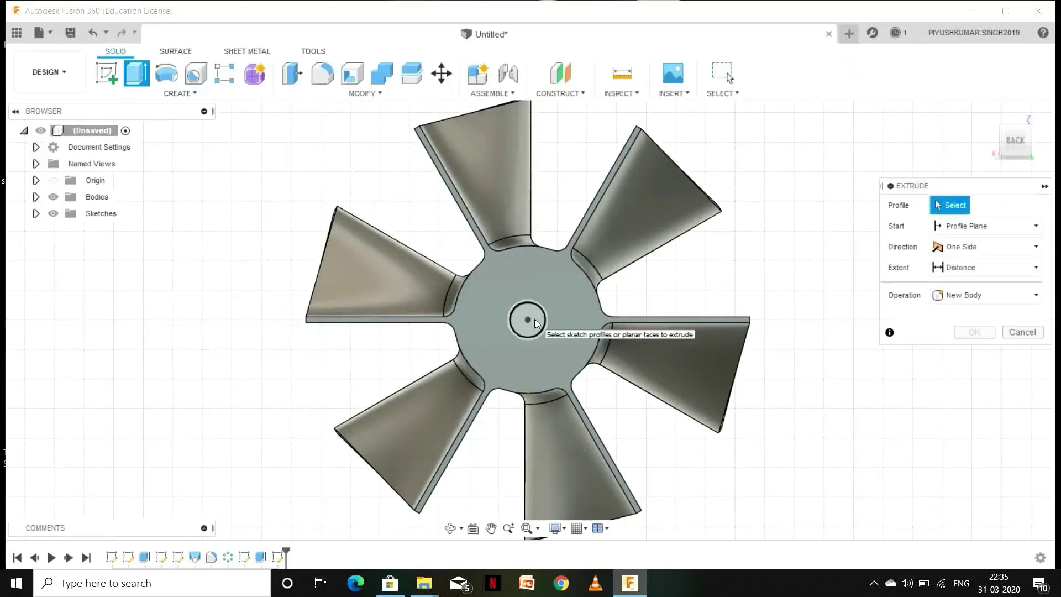
pyautogui.click(535, 319)
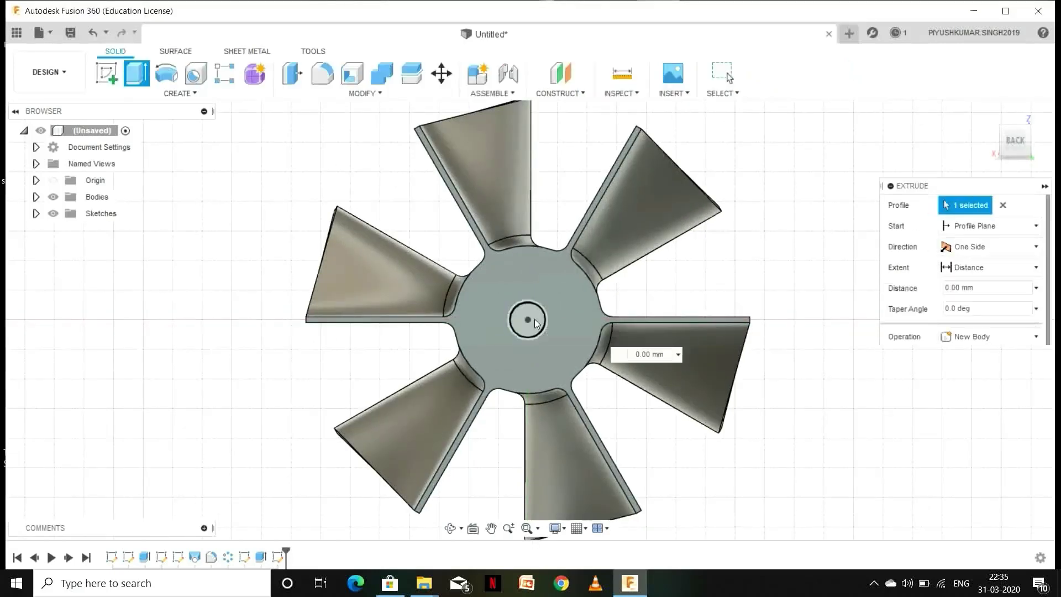
pyautogui.click(1015, 142)
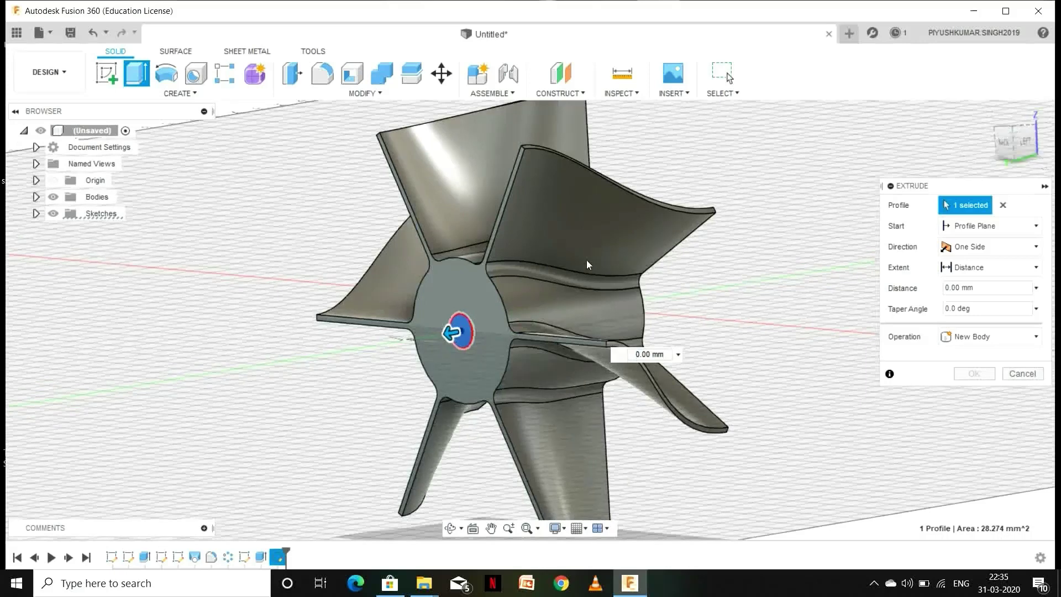
pyautogui.moveTo(448, 329); pyautogui.dragTo(516, 329)
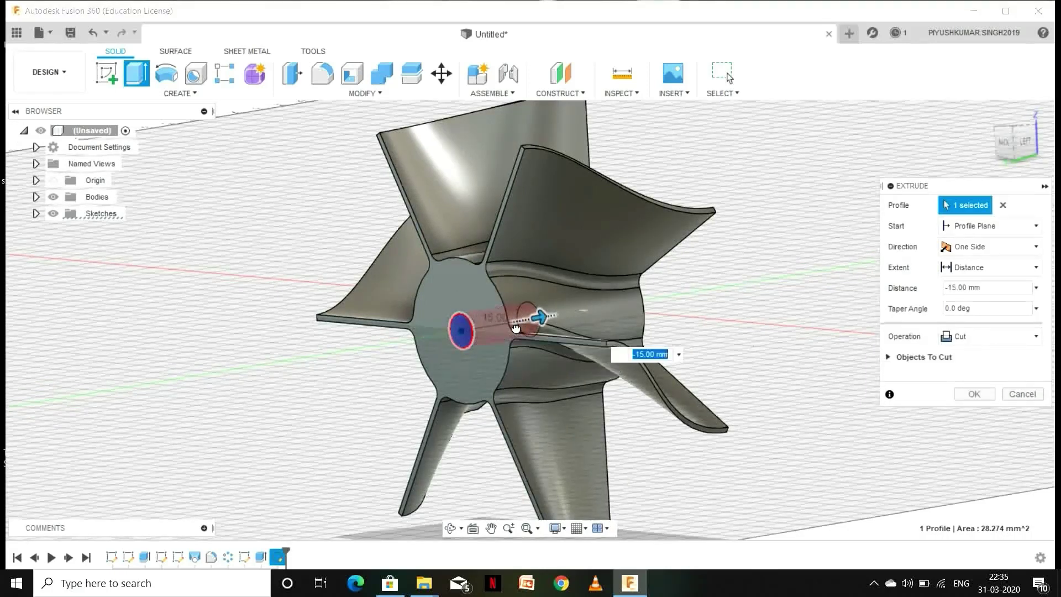
pyautogui.scroll(-3, 647, 362)
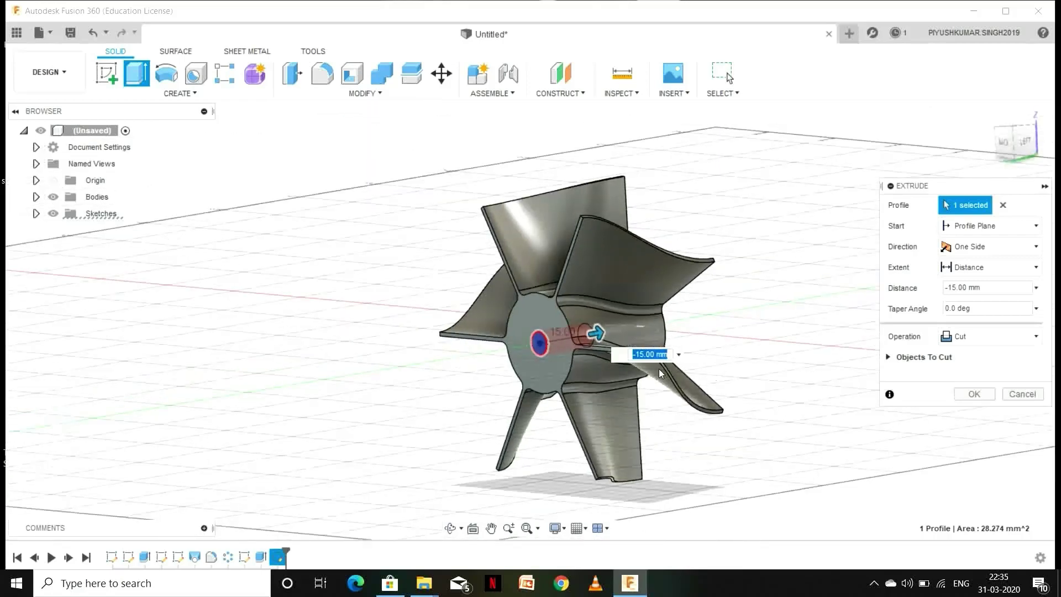
pyautogui.press('BackSpace')
pyautogui.write('-15')
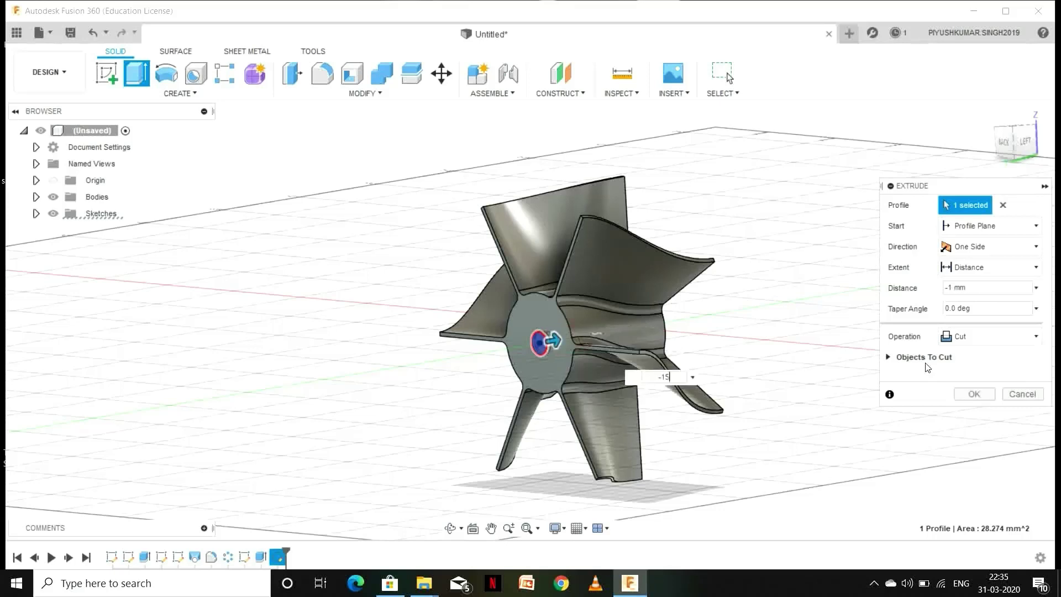
pyautogui.click(974, 394)
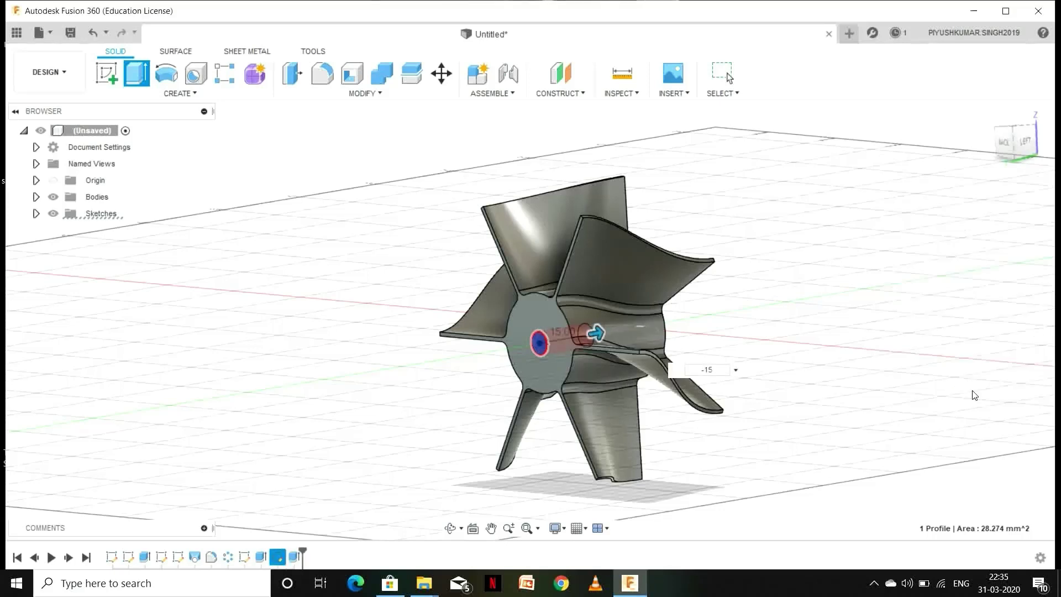
pyautogui.keyDown('shift'); pyautogui.moveTo(529, 320); pyautogui.dragTo(335, 331, button='middle'); pyautogui.keyUp('shift')
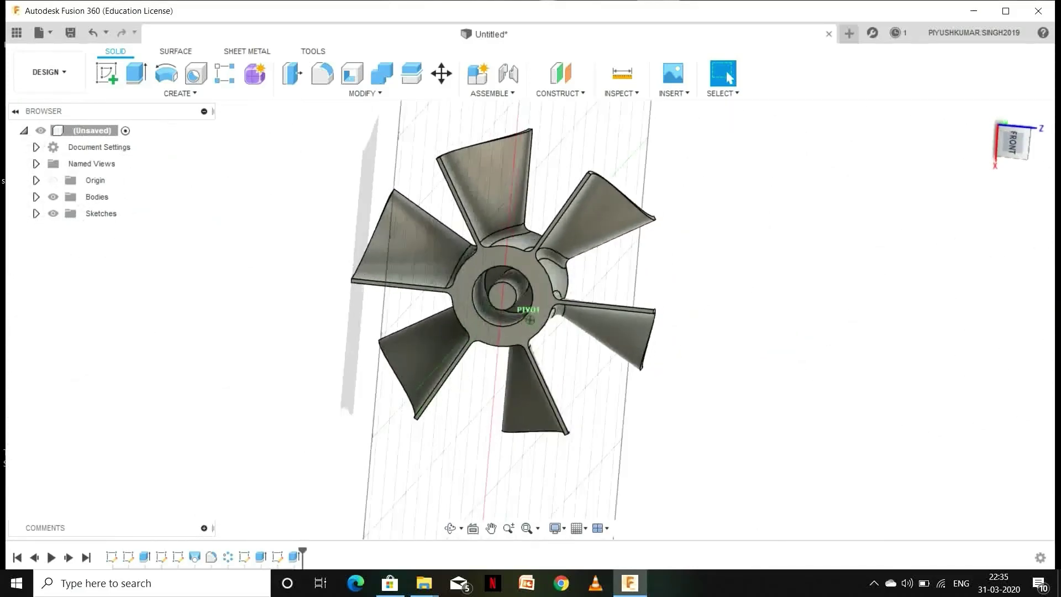
# Set the view to Home, then Front, and start the Physical Material command from Modify
pyautogui.click(986, 113)
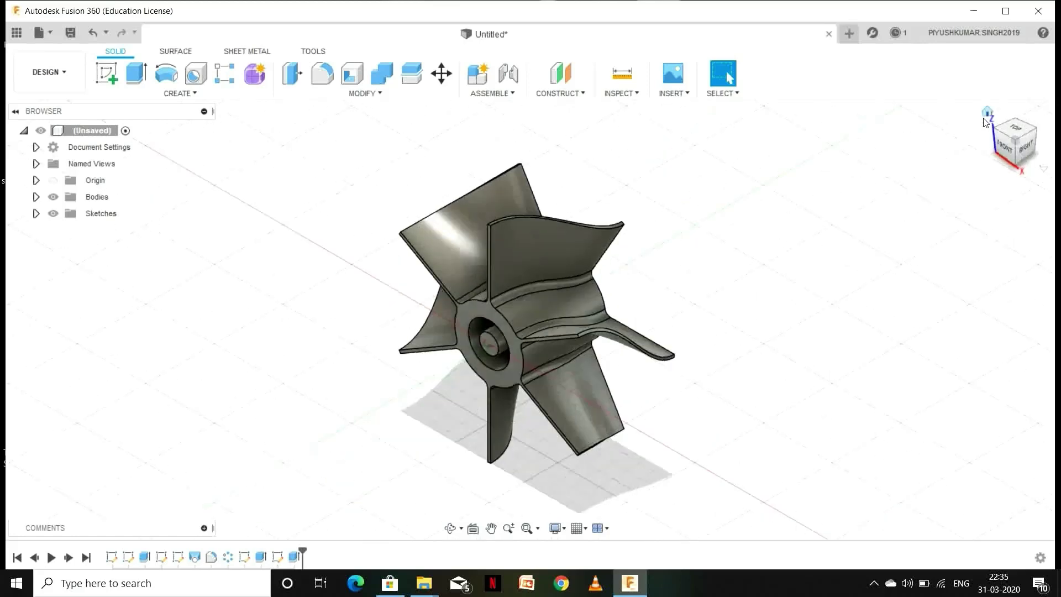
pyautogui.click(1003, 143)
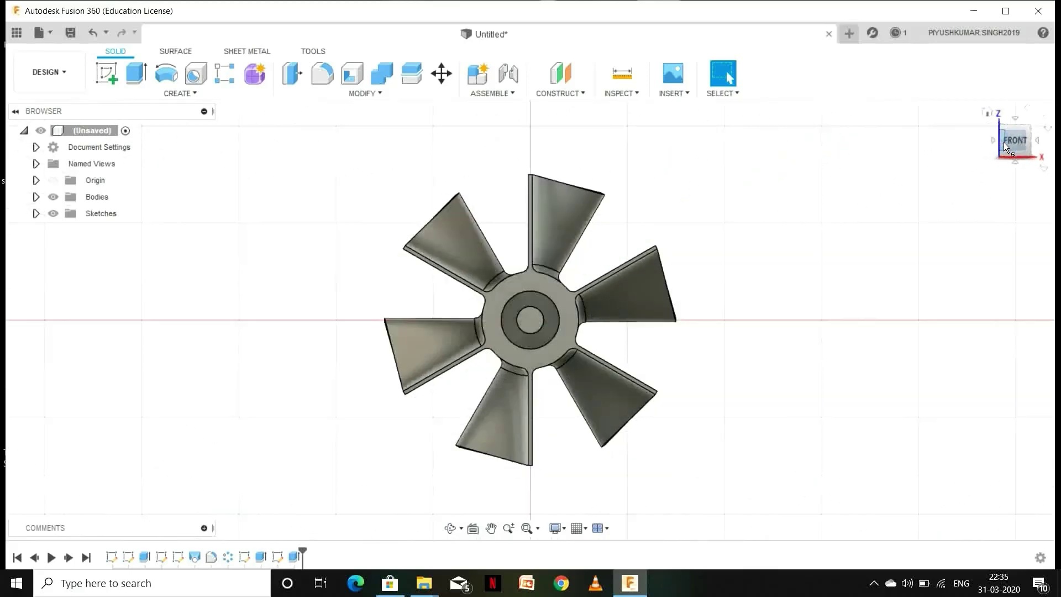
pyautogui.click(362, 92)
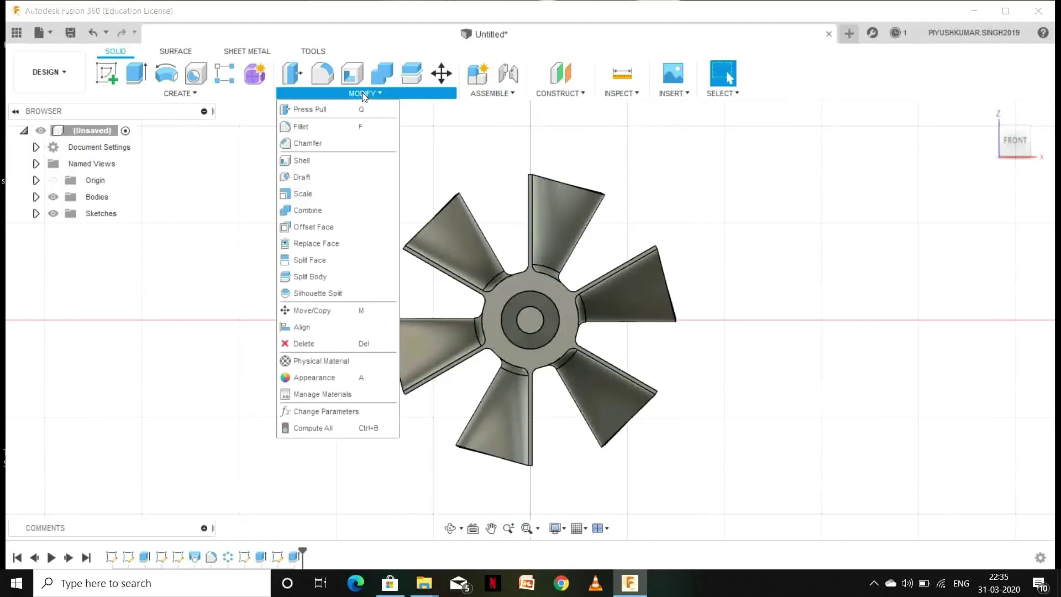
pyautogui.click(355, 363)
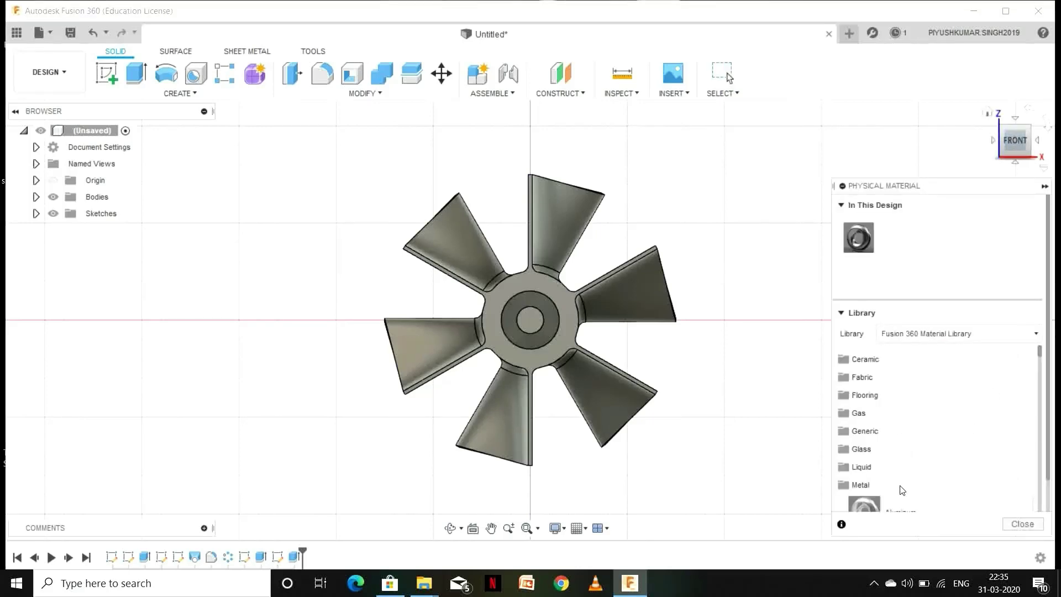
# Apply Aluminum, Anodized Blue from the Metal library to the fan body
pyautogui.scroll(-10, 901, 490)
pyautogui.scroll(-10, 903, 487)
pyautogui.scroll(-5, 904, 487)
pyautogui.scroll(3, 903, 437)
pyautogui.moveTo(903, 418); pyautogui.dragTo(587, 294)
# Replace it with Aluminum, Anodized Red and view the red fan from the front and above
pyautogui.click(1019, 157)
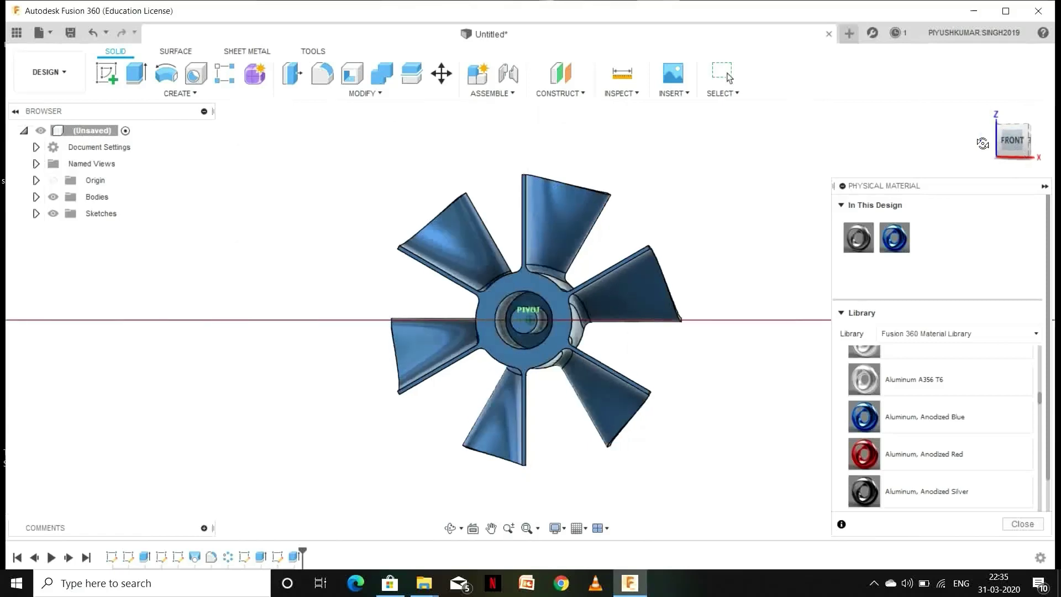
pyautogui.moveTo(942, 452); pyautogui.dragTo(543, 276)
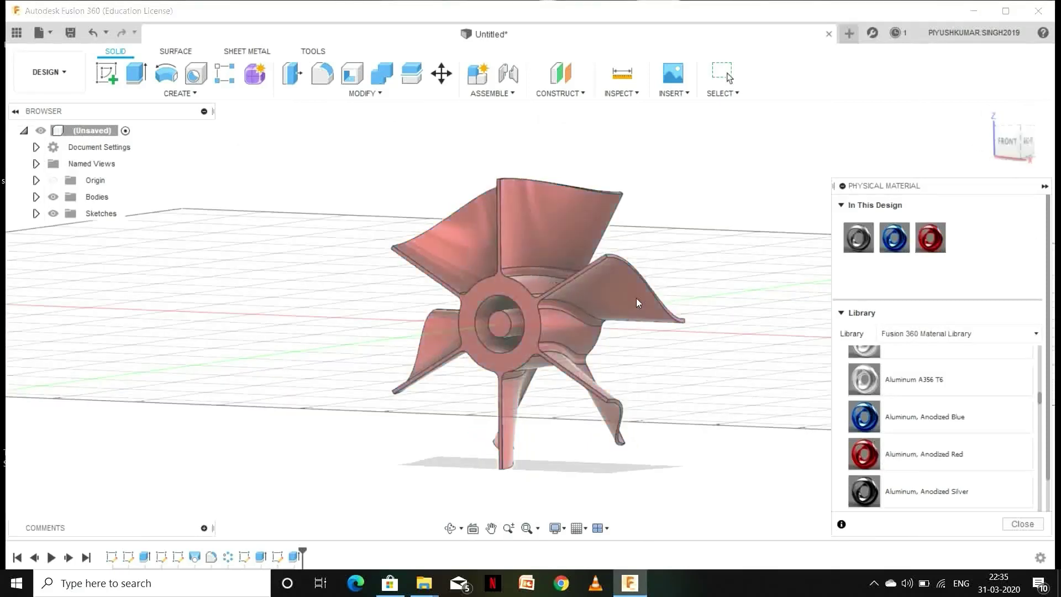
pyautogui.click(1003, 140)
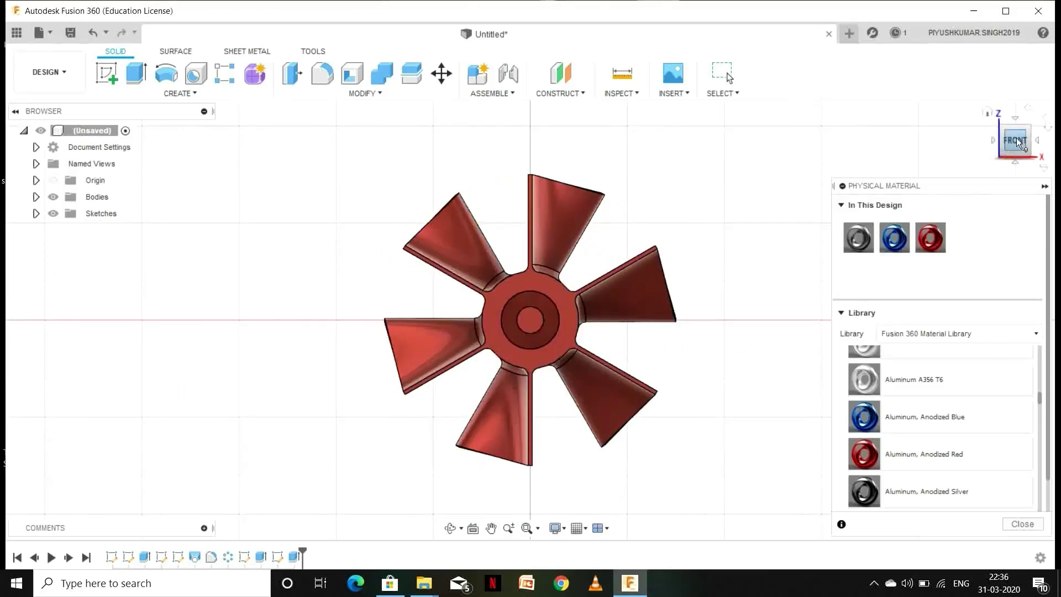
pyautogui.moveTo(1000, 140); pyautogui.dragTo(995, 149)
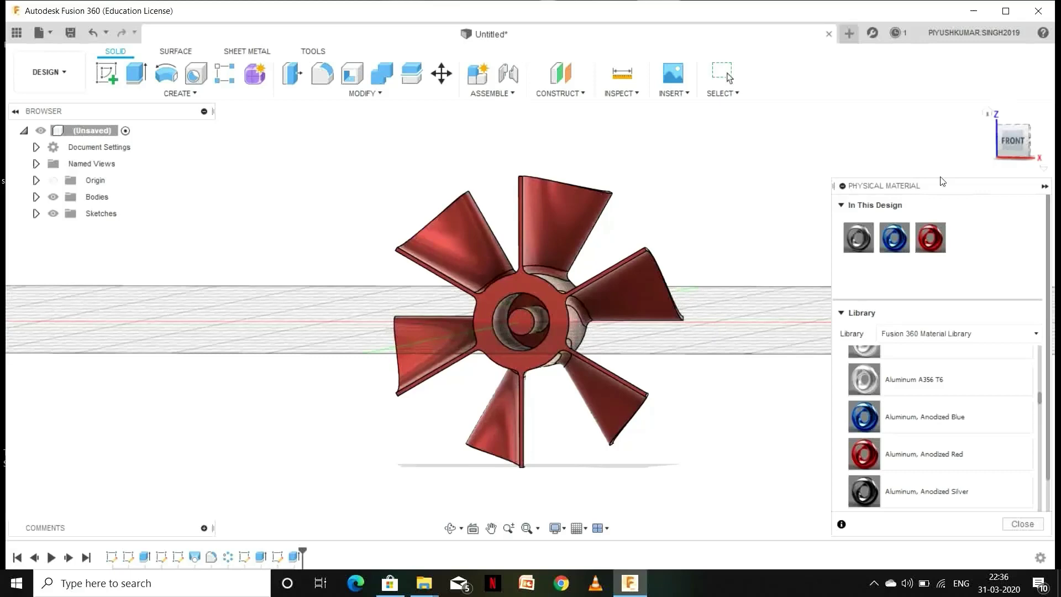